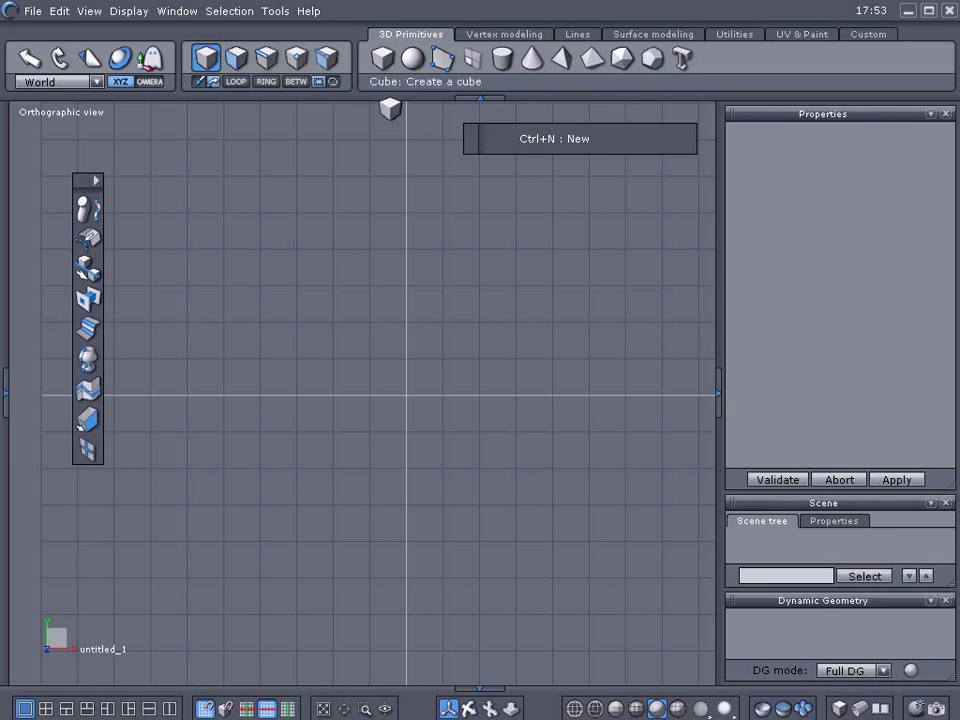
- Create cube Form0 with tessellation 0, a plain 8-vertex, 6-face box, and reselect it
{"action": "left_click", "coordinate": [392, 378]}
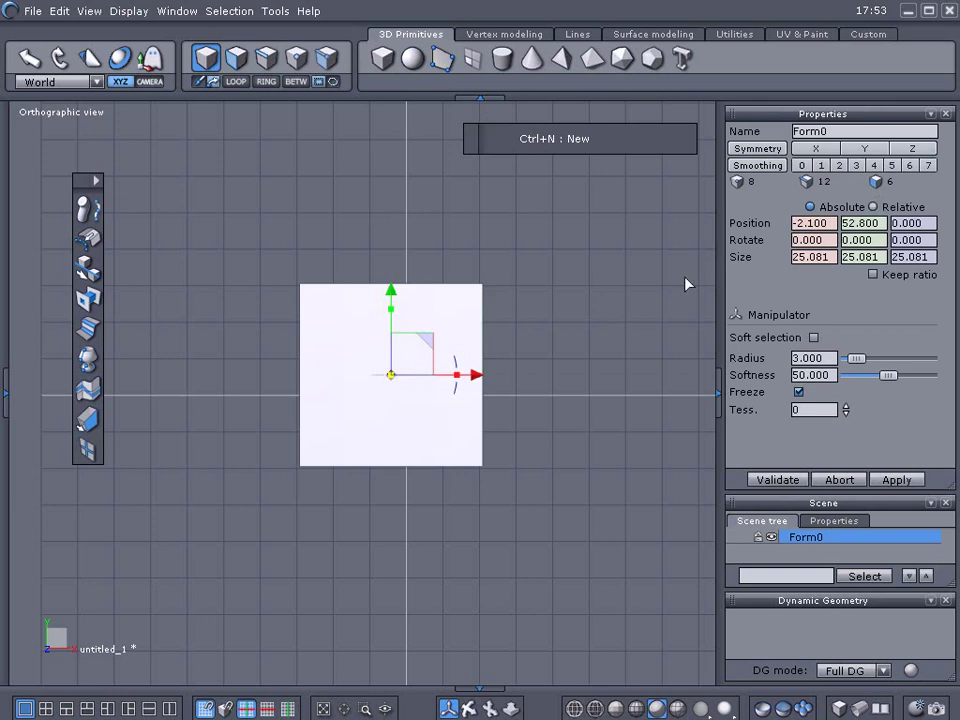
{"action": "middle_click_drag", "start_coordinate": [668, 313], "coordinate": [568, 390]}
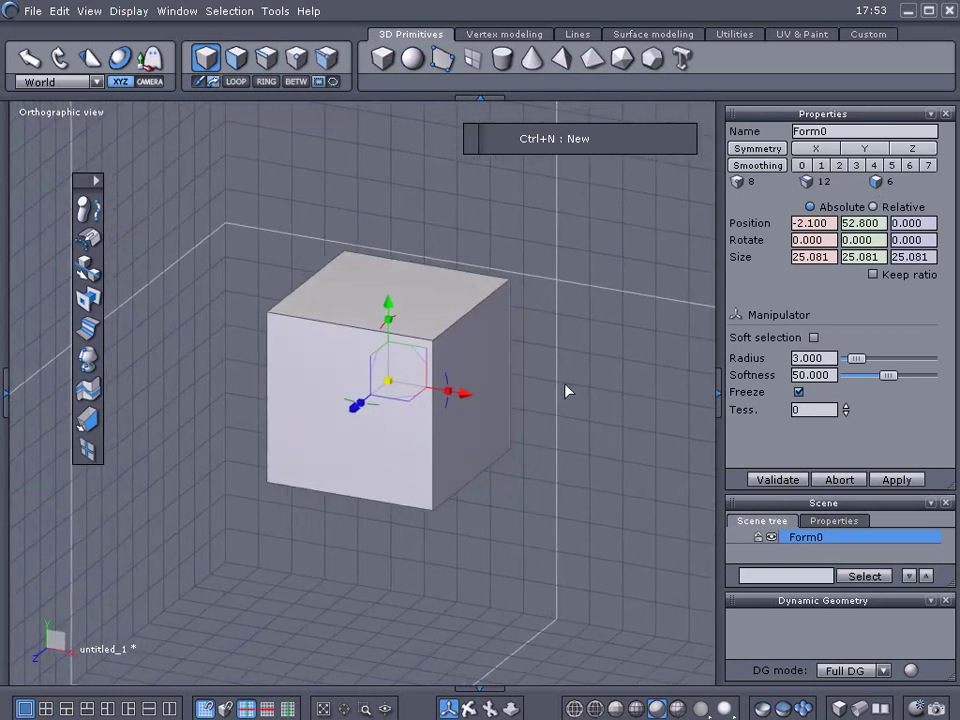
{"action": "mouse_move", "coordinate": [847, 408]}
{"action": "left_mouse_down"}
{"action": "mouse_move", "coordinate": [847, 376]}
{"action": "mouse_move", "coordinate": [847, 410]}
{"action": "left_mouse_up"}
{"action": "left_click", "coordinate": [768, 480]}
{"action": "left_click", "coordinate": [501, 377]}
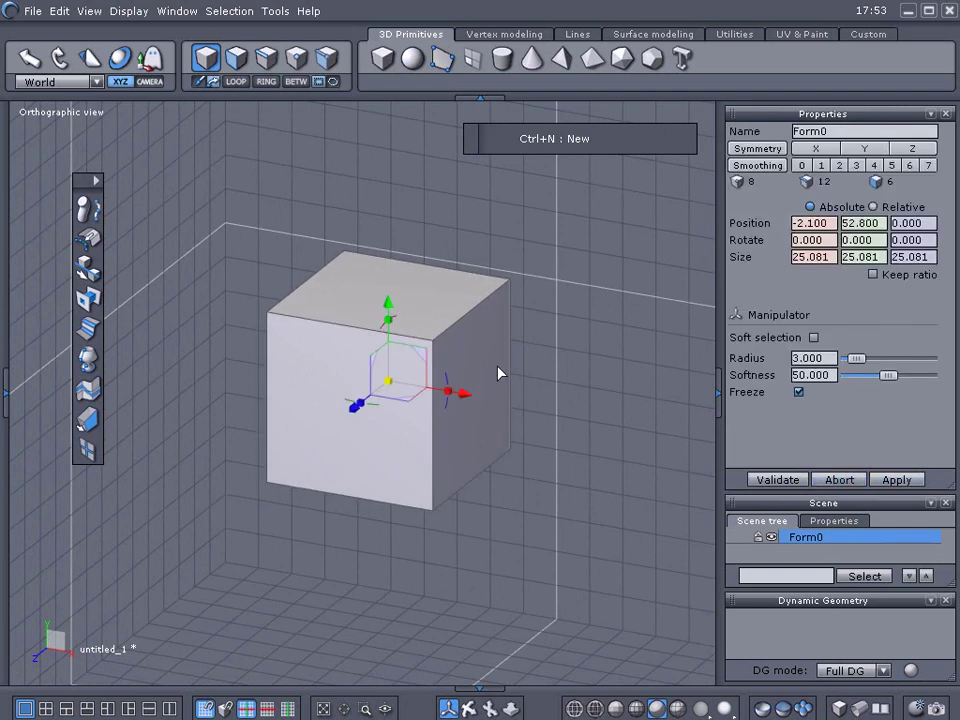
{"action": "middle_click_drag", "start_coordinate": [501, 374], "coordinate": [459, 376]}
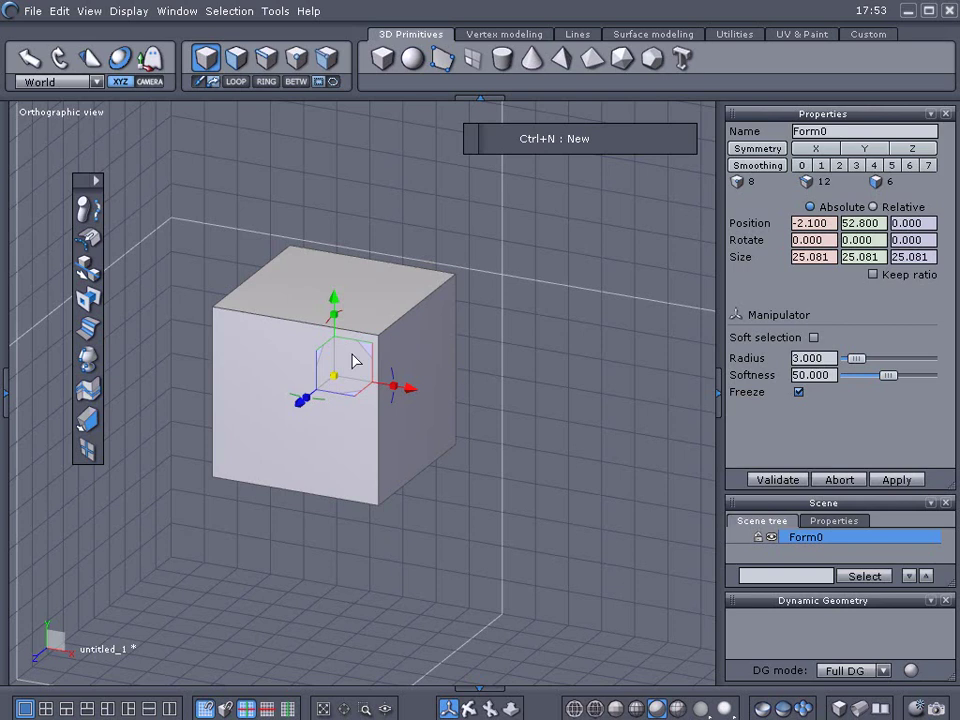
{"action": "left_click", "coordinate": [238, 67]}
{"action": "key", "text": "ctrl+a"}
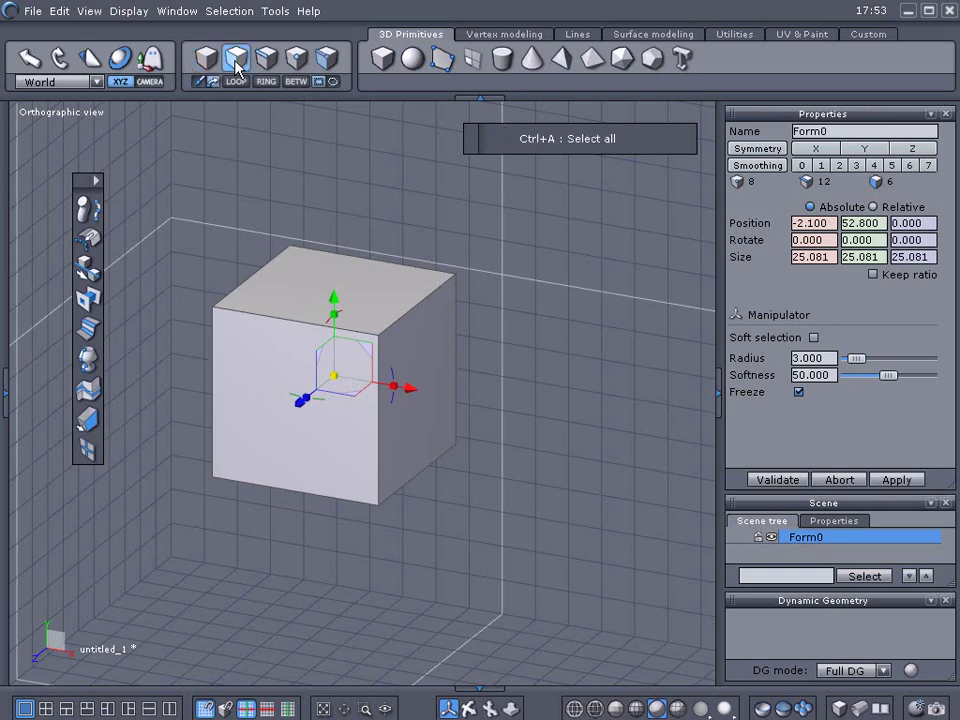
{"action": "left_click", "coordinate": [87, 450]}
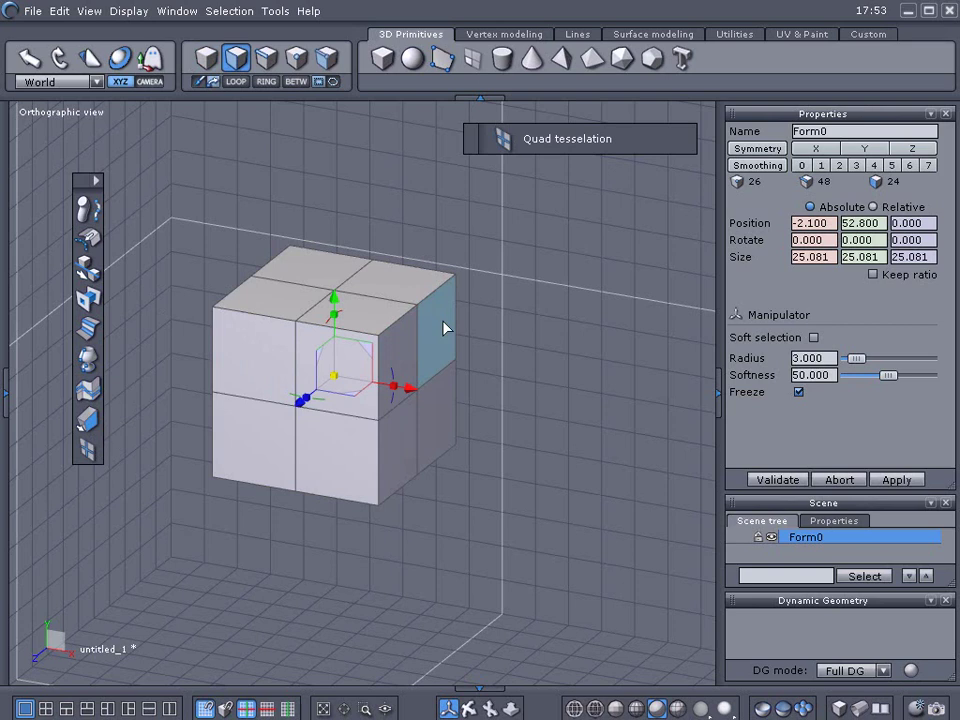
{"action": "key", "text": "ctrl+z"}
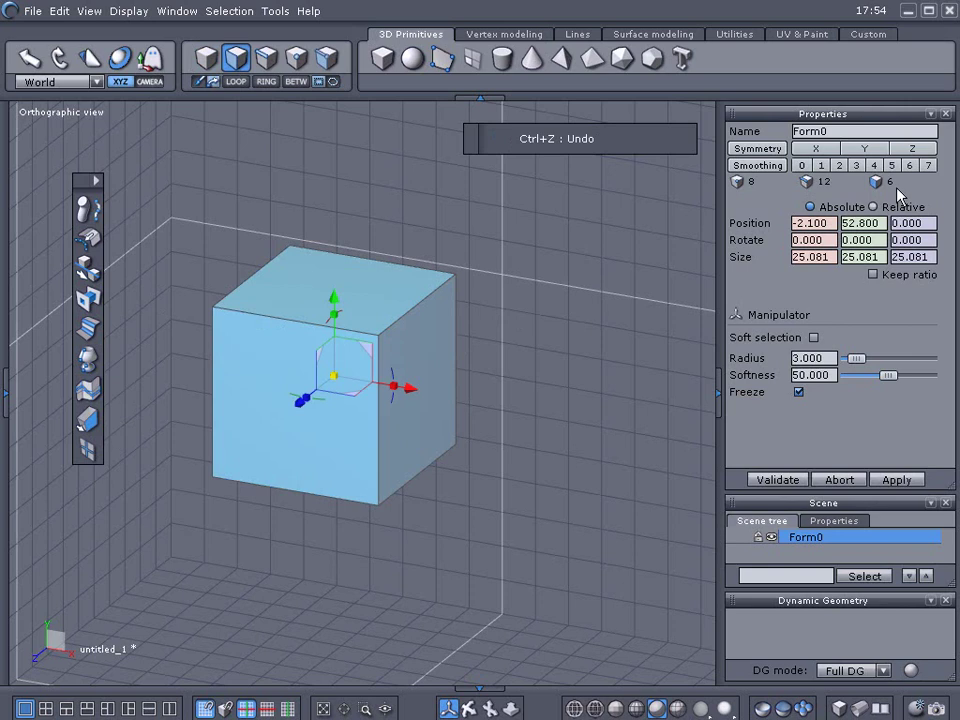
{"action": "left_click", "coordinate": [205, 62]}
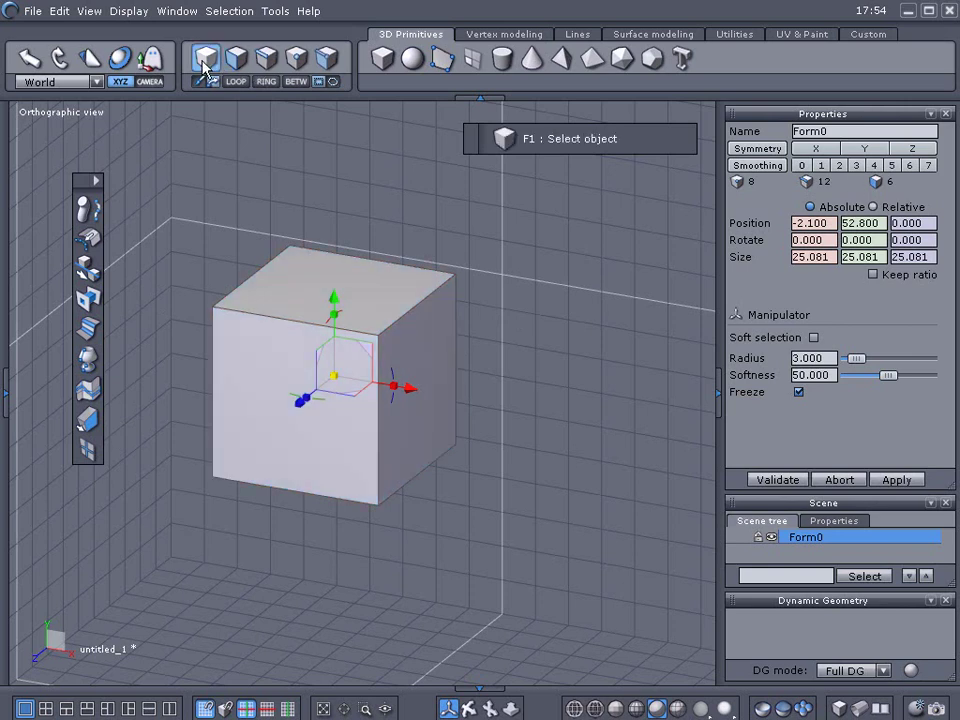
{"action": "left_click", "coordinate": [821, 166]}
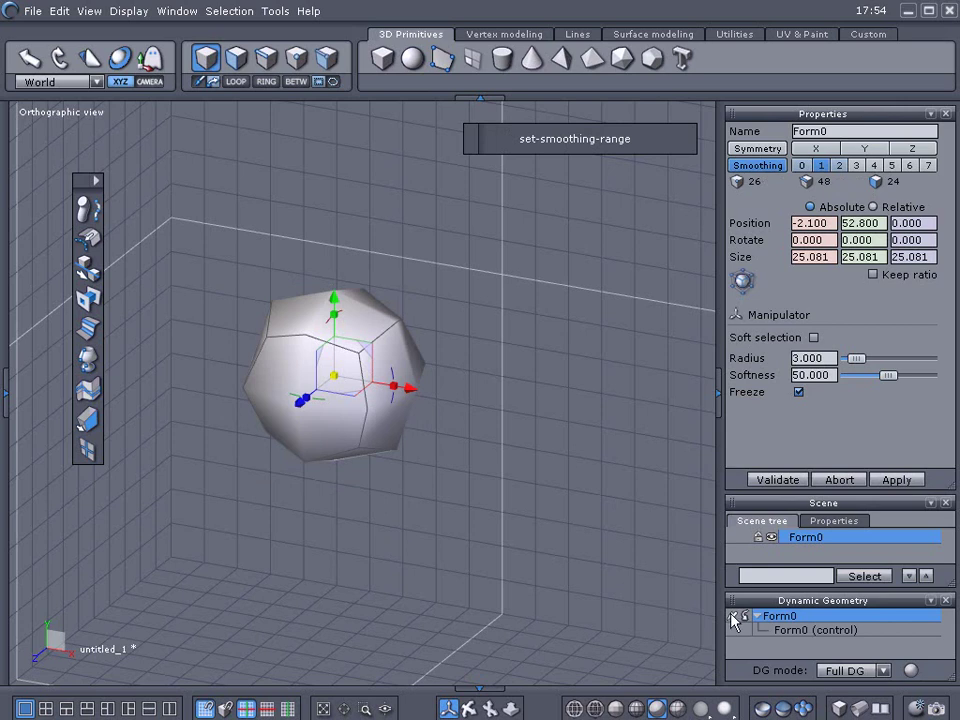
{"action": "key", "text": "Return"}
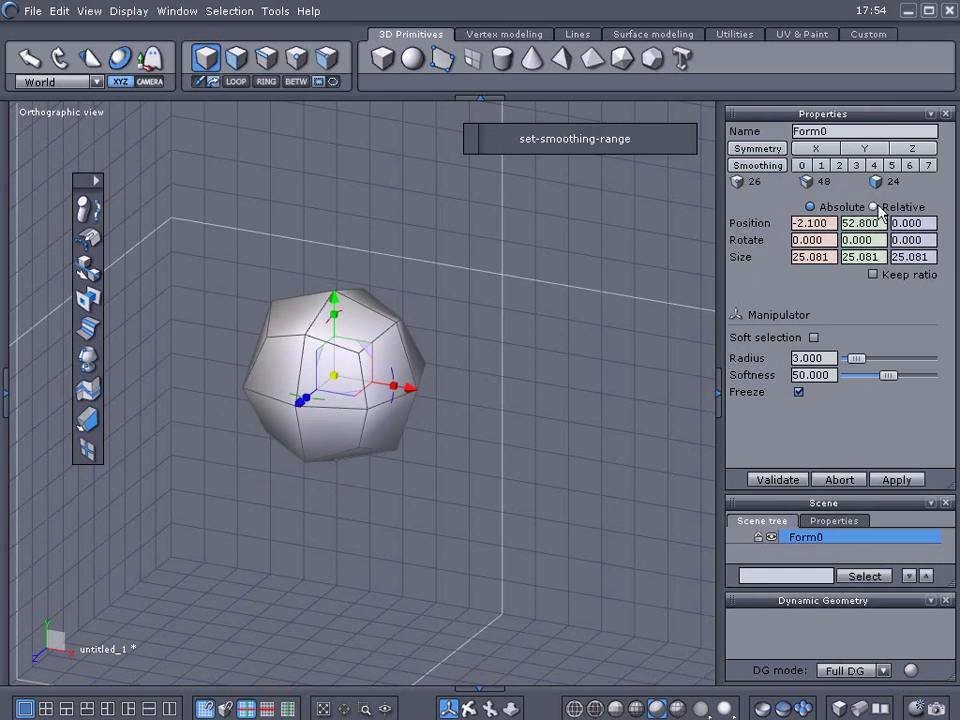
{"action": "key", "text": "ctrl+z"}
{"action": "key", "text": "ctrl+z"}
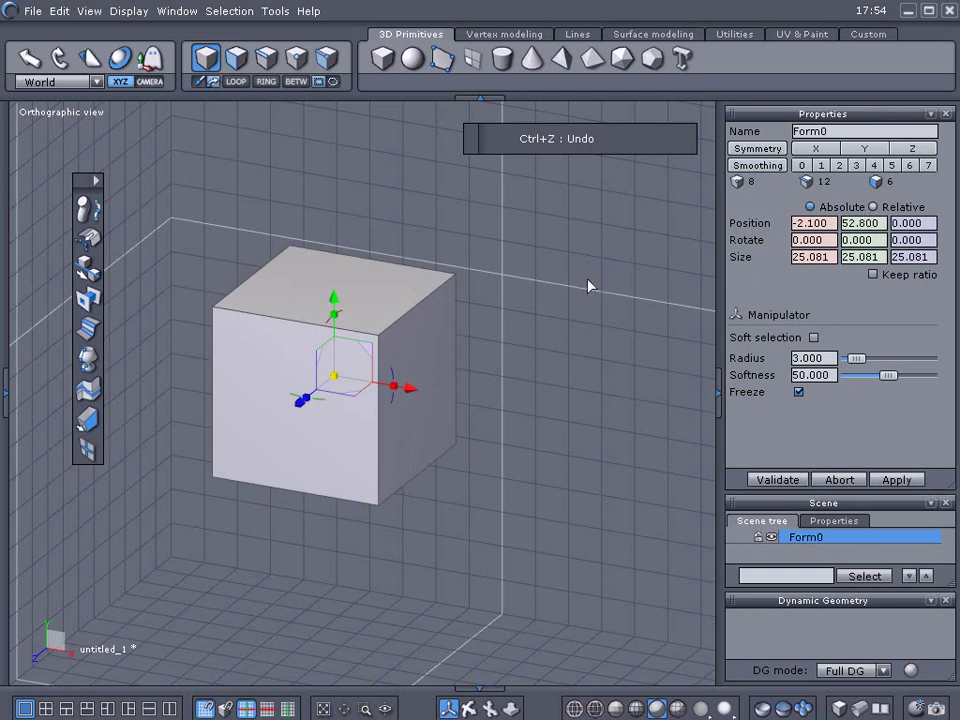
{"action": "middle_click_drag", "start_coordinate": [447, 294], "coordinate": [406, 288]}
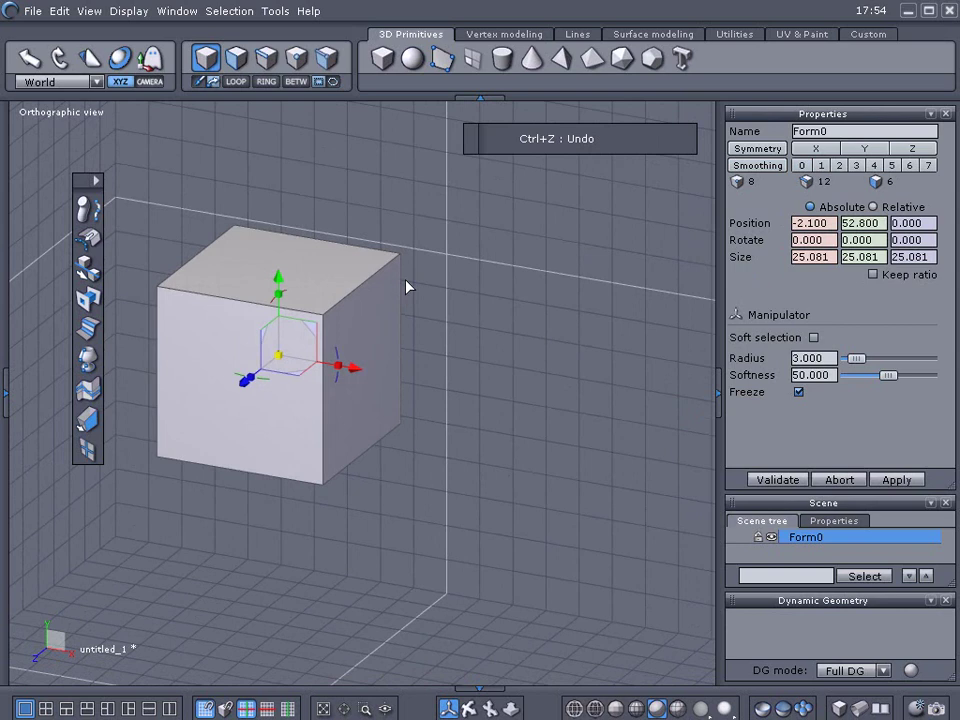
- Quad-tessellate all cube faces into a 2x2 grid, preview smoothing level 1, then remove it
{"action": "left_click", "coordinate": [236, 58]}
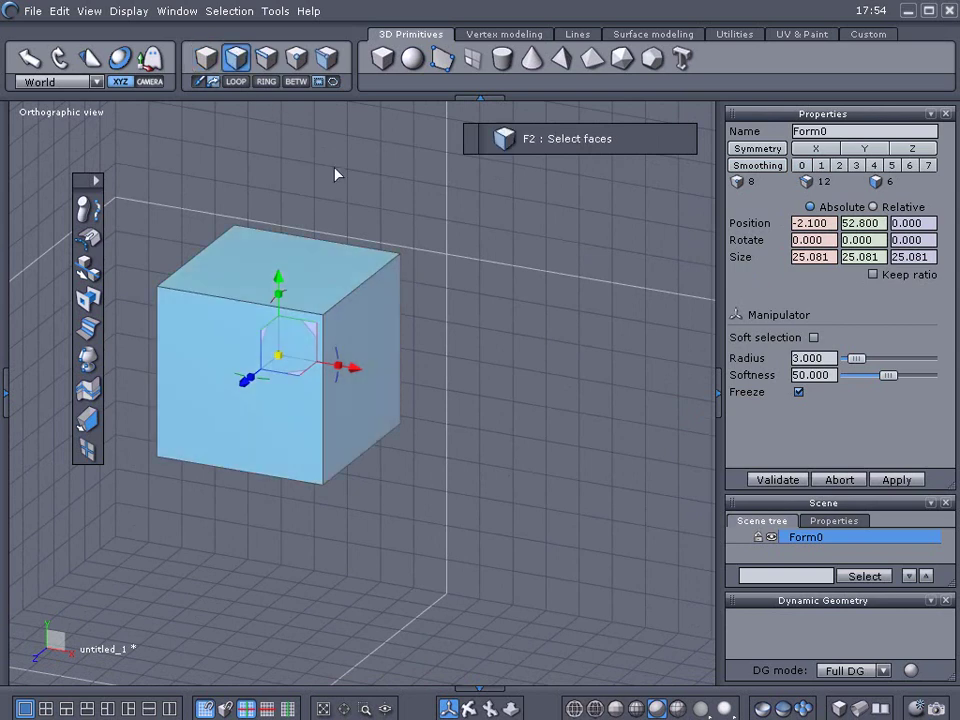
{"action": "key", "text": "ctrl+a"}
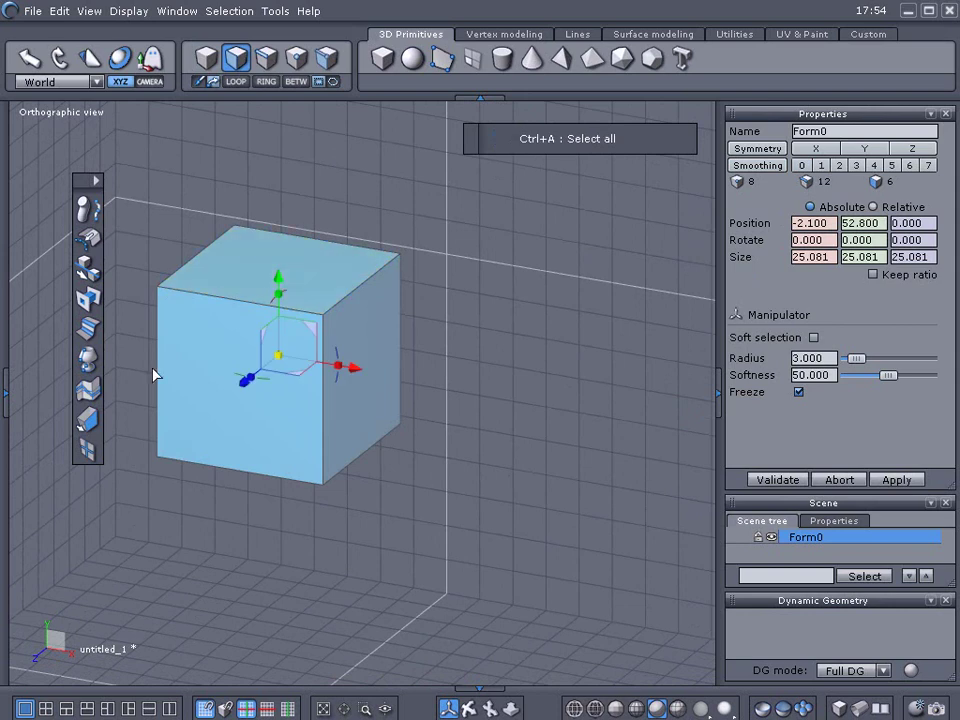
{"action": "left_click", "coordinate": [88, 450]}
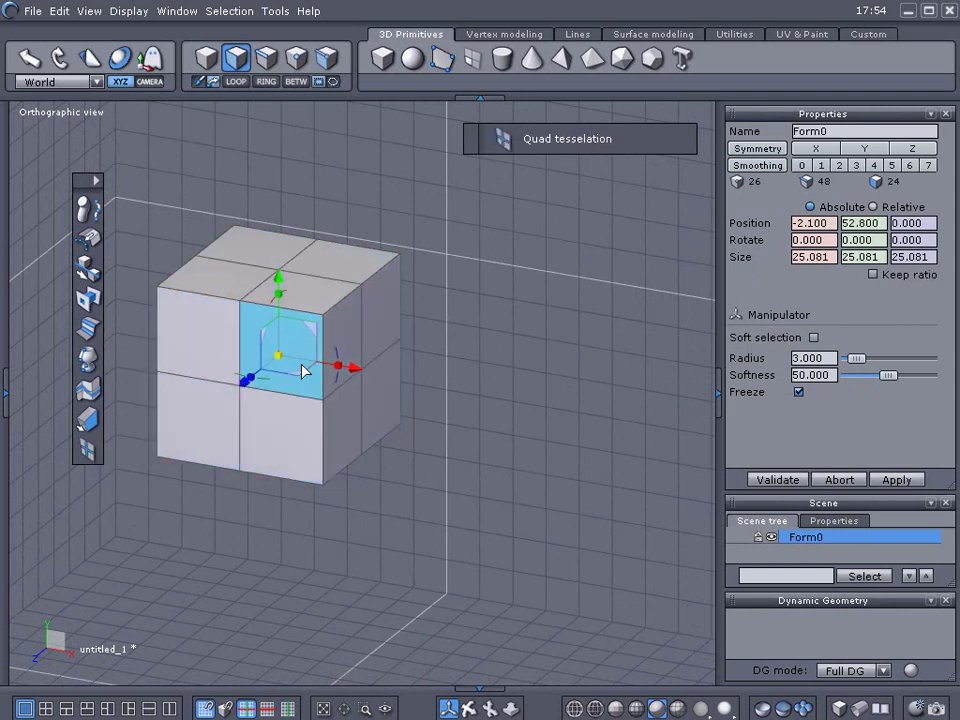
{"action": "left_click", "coordinate": [820, 167]}
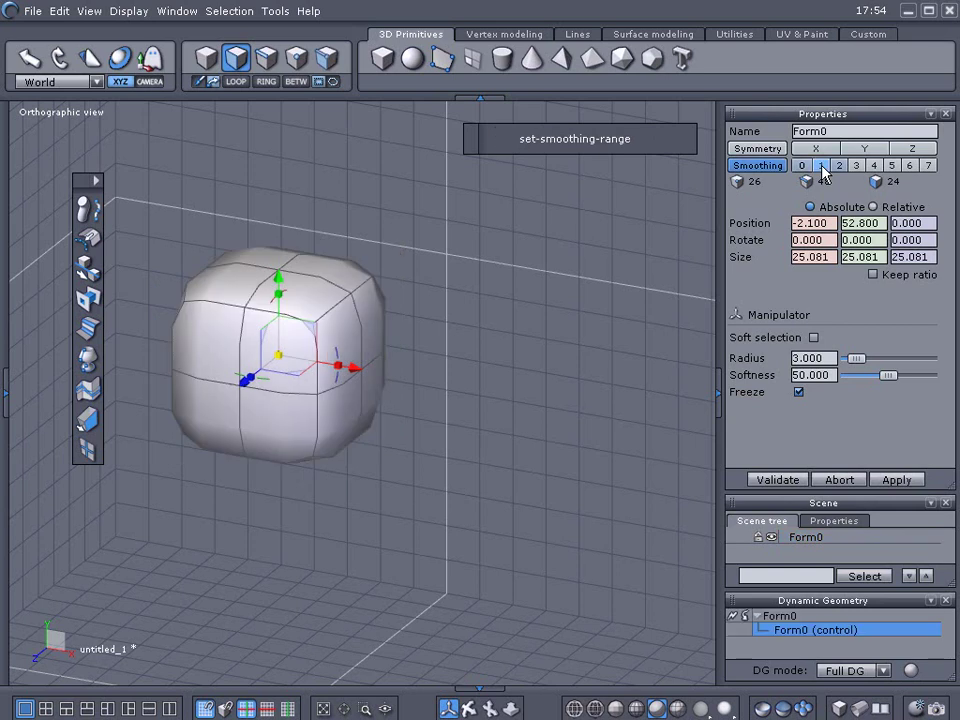
{"action": "left_click", "coordinate": [803, 167]}
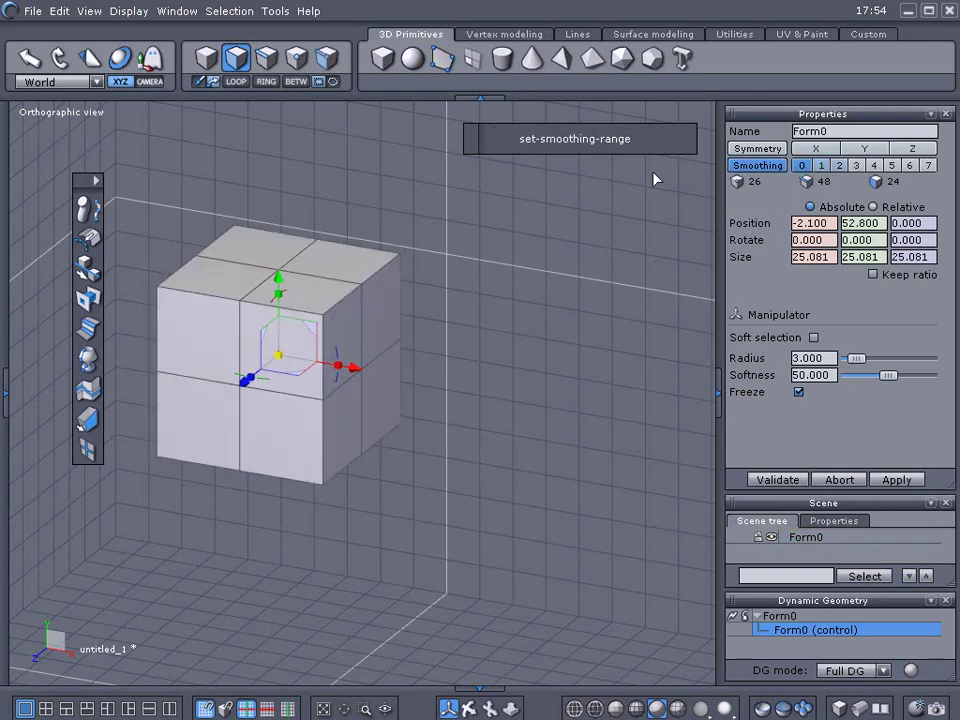
- Quad-tessellate the cube to a 4x4 grid per face, preview smoothing 1, and undo it
{"action": "key", "text": "ctrl+a"}
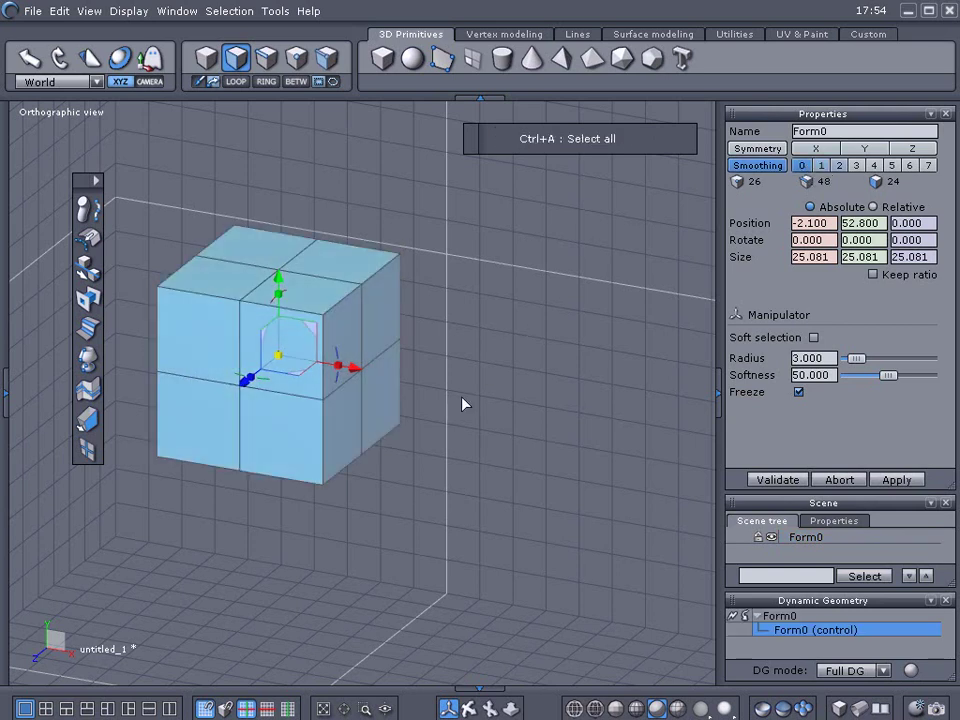
{"action": "left_click", "coordinate": [87, 450]}
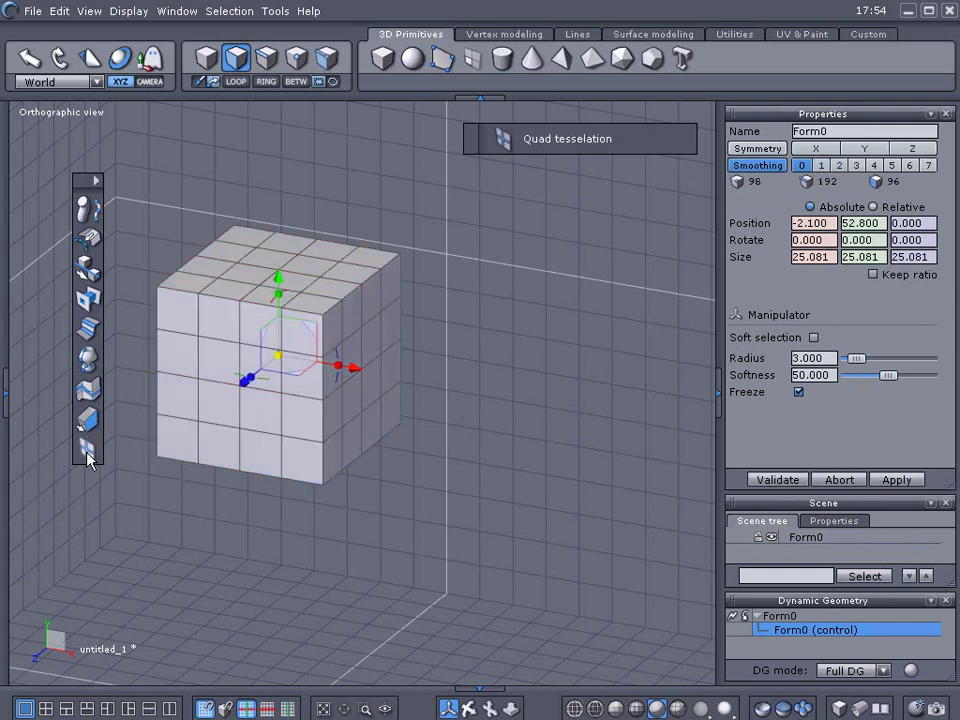
{"action": "left_click", "coordinate": [821, 166]}
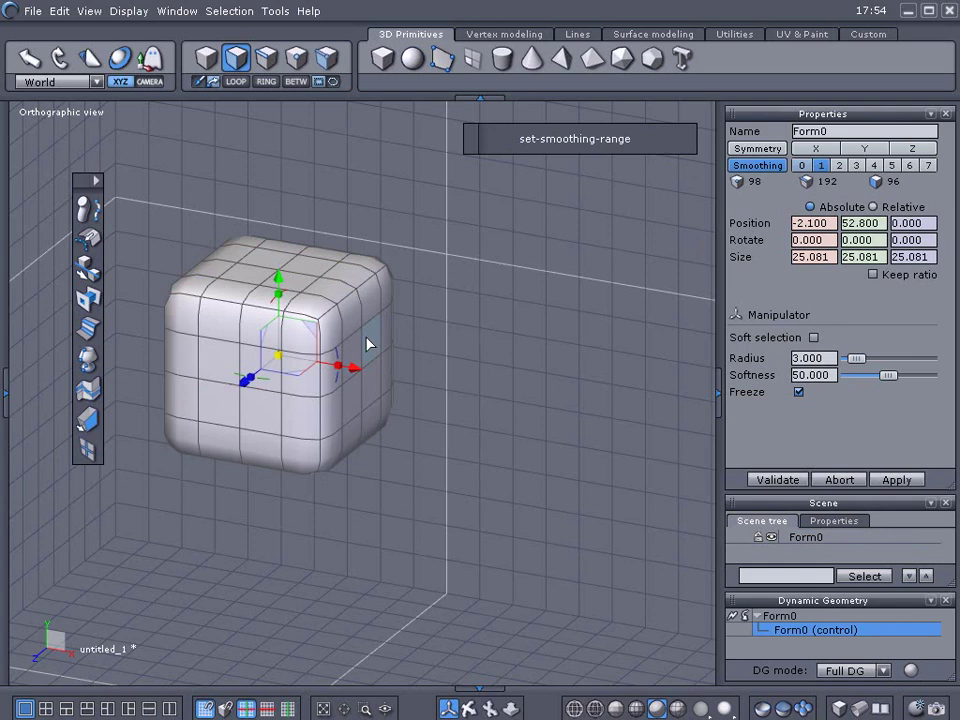
{"action": "key", "text": "ctrl+z"}
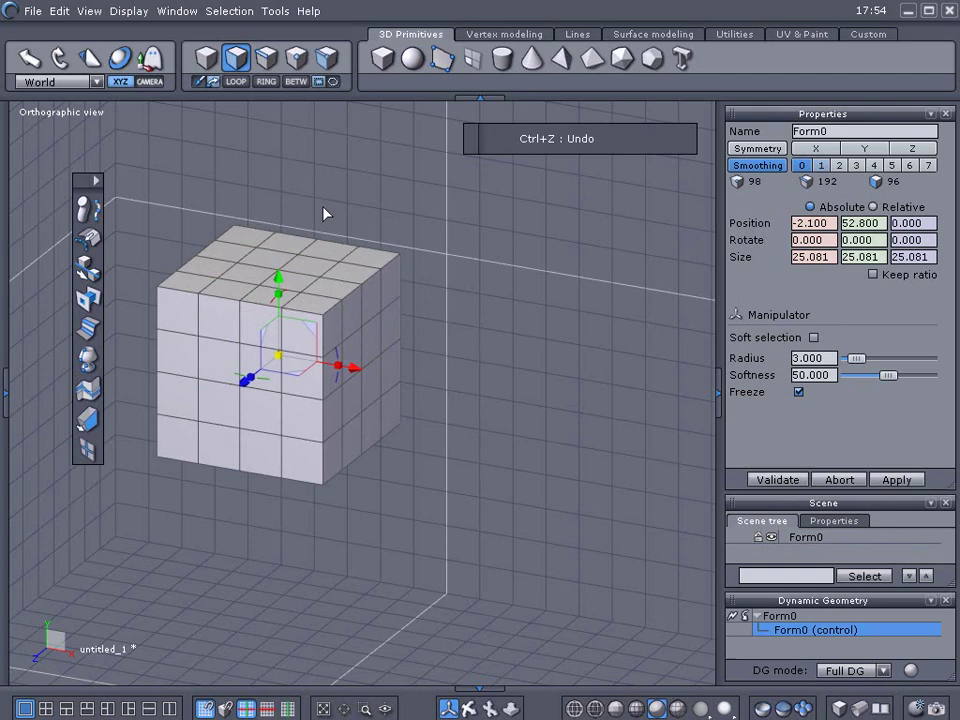
- Quad-tessellate again to 384 faces and apply smoothing level 1
{"action": "key", "text": "ctrl+a"}
{"action": "left_click", "coordinate": [89, 451]}
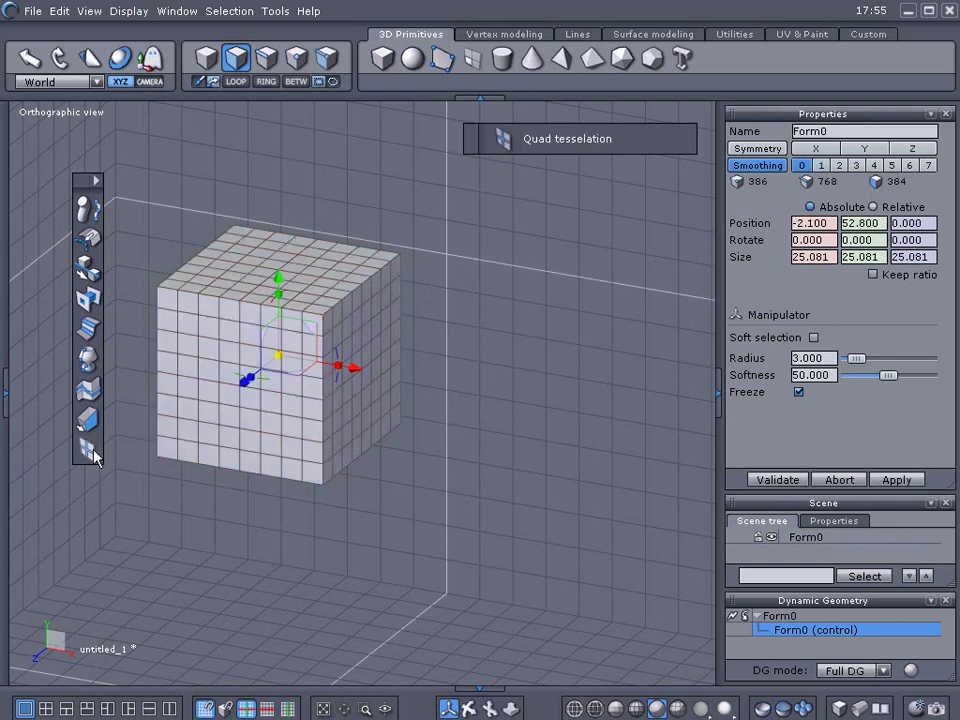
{"action": "left_click", "coordinate": [820, 165]}
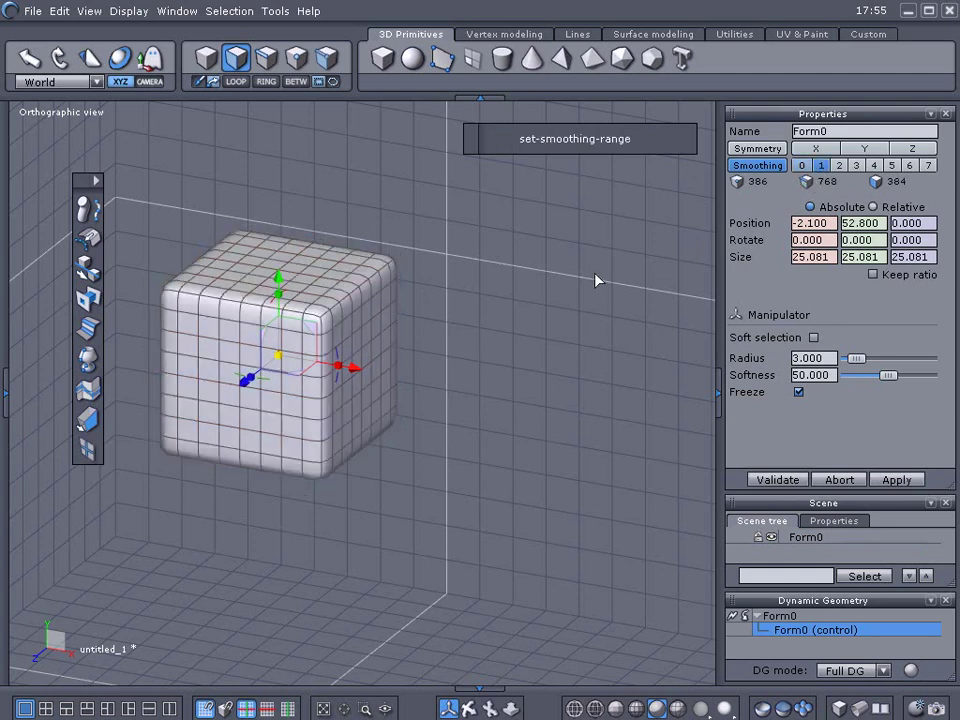
{"action": "scroll", "coordinate": [409, 360], "scroll_direction": "up", "scroll_amount": 5}
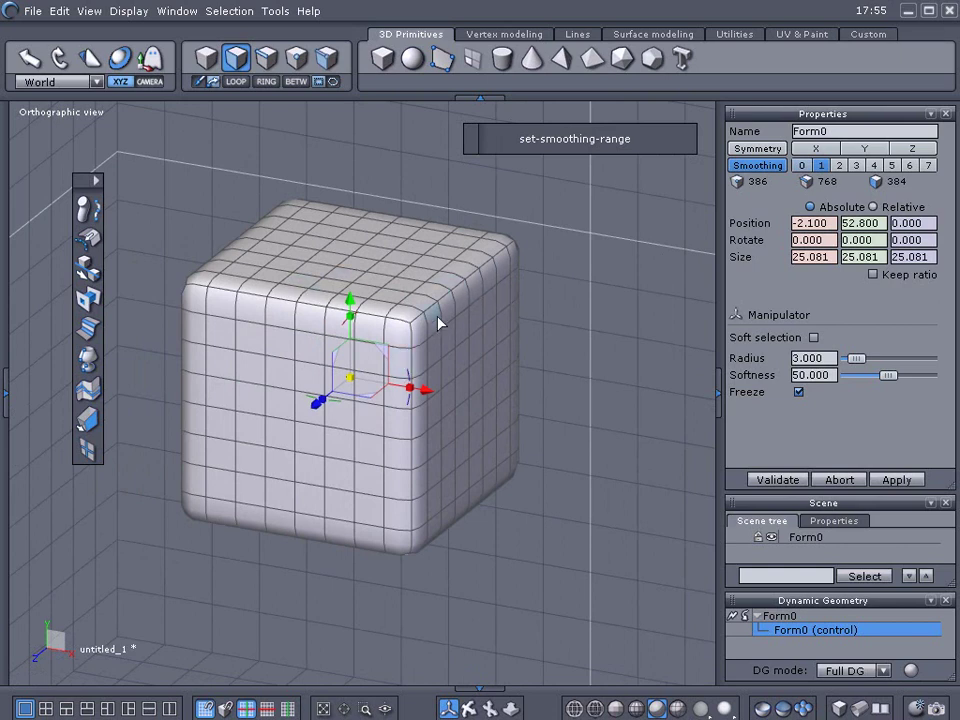
- Select the cube Form0 as a whole object and delete it
{"action": "left_click", "coordinate": [213, 59]}
{"action": "left_click", "coordinate": [215, 60]}
{"action": "key", "text": "Delete"}
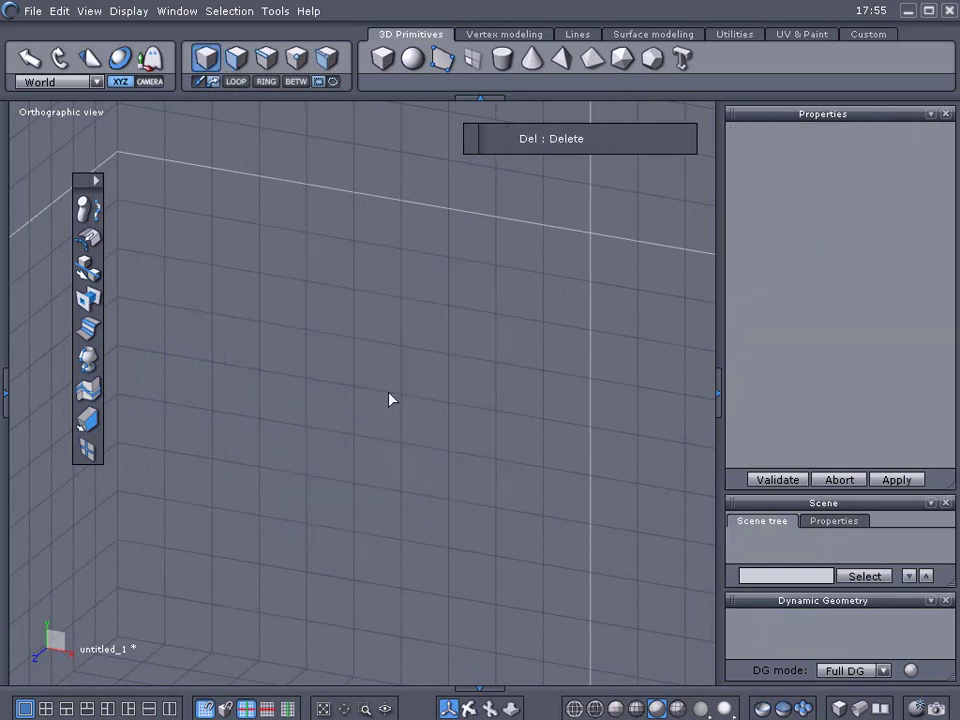
{"action": "scroll", "coordinate": [395, 395], "scroll_direction": "down", "scroll_amount": 3}
{"action": "middle_click_drag", "start_coordinate": [399, 390], "coordinate": [391, 302]}
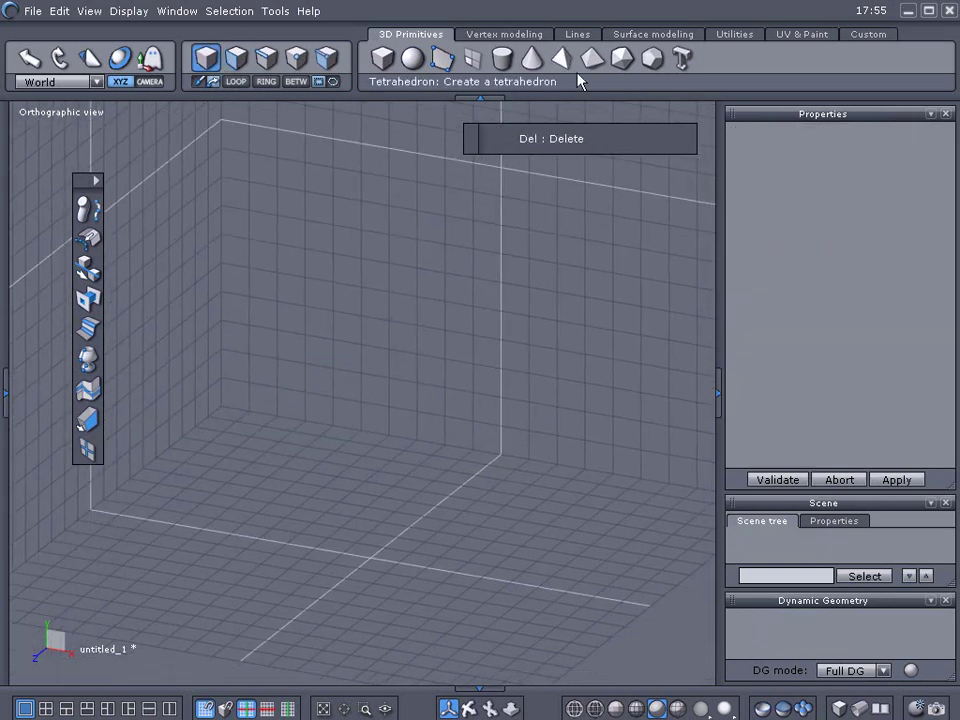
- Draw a circle centred on the origin in the front view and lower it to 14 points
{"action": "left_click", "coordinate": [578, 36]}
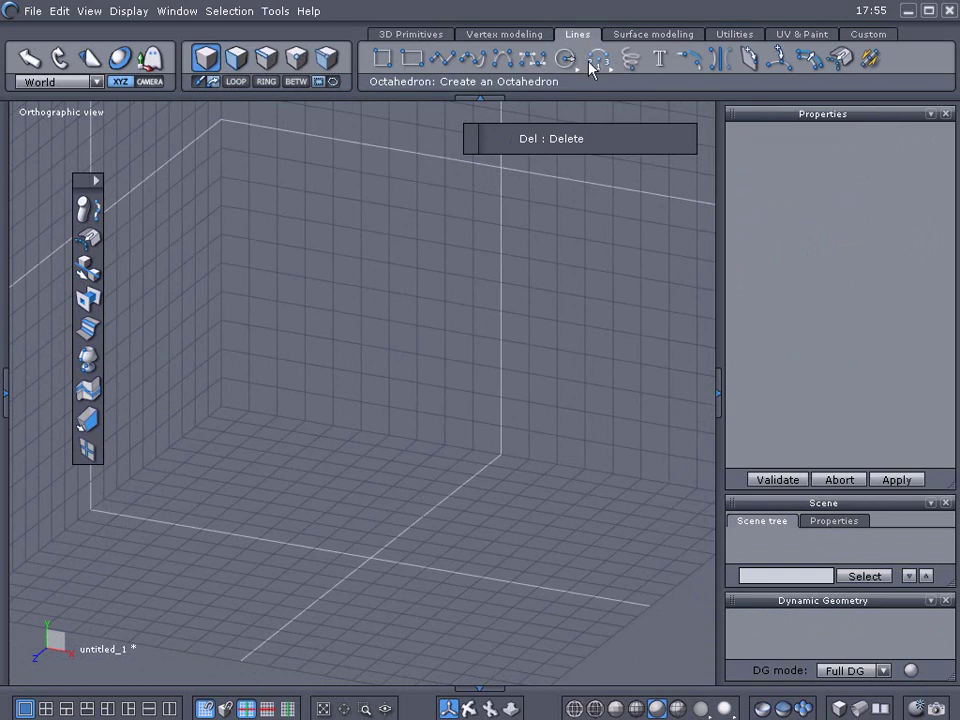
{"action": "left_click_drag", "start_coordinate": [567, 63], "coordinate": [566, 95]}
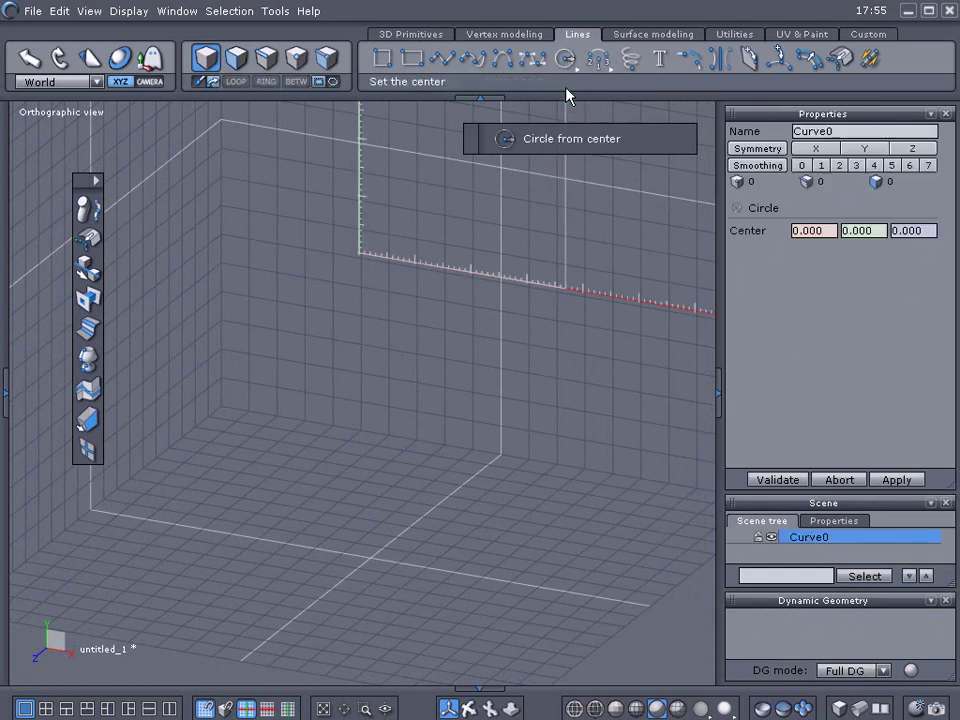
{"action": "key", "text": "2"}
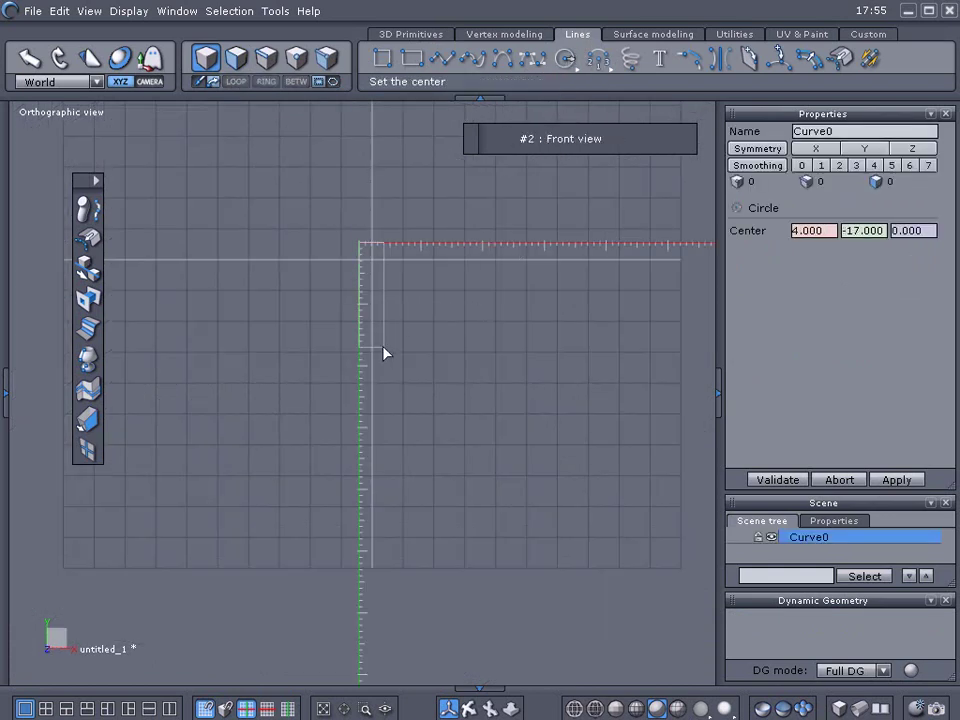
{"action": "left_click", "coordinate": [381, 349]}
{"action": "left_click", "coordinate": [506, 321]}
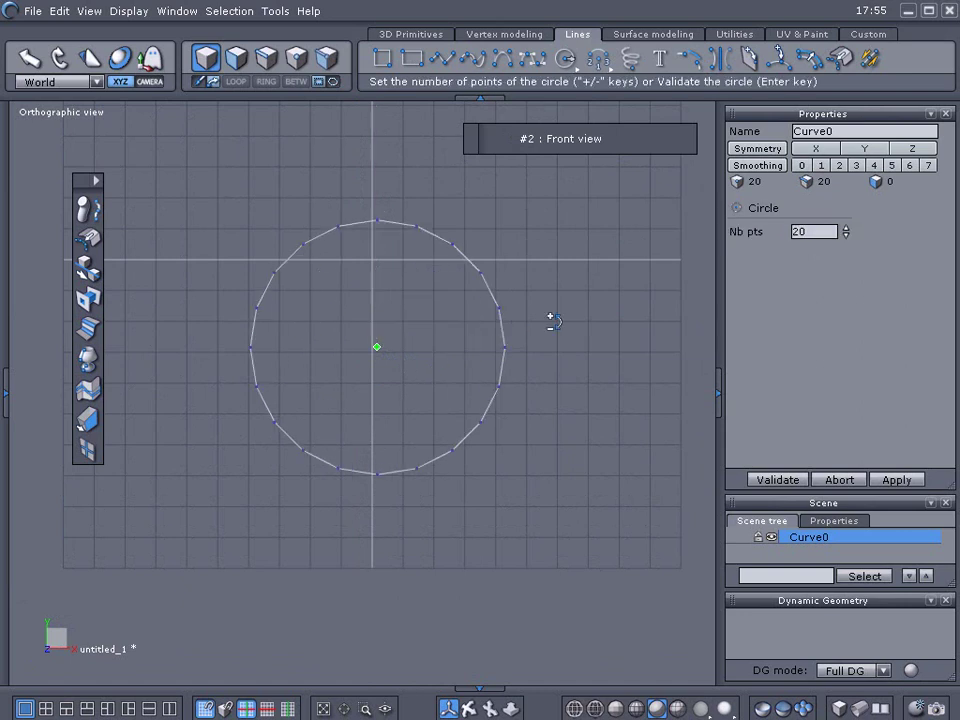
{"action": "left_click", "coordinate": [846, 235]}
{"action": "left_click", "coordinate": [846, 235]}
{"action": "left_click", "coordinate": [846, 235]}
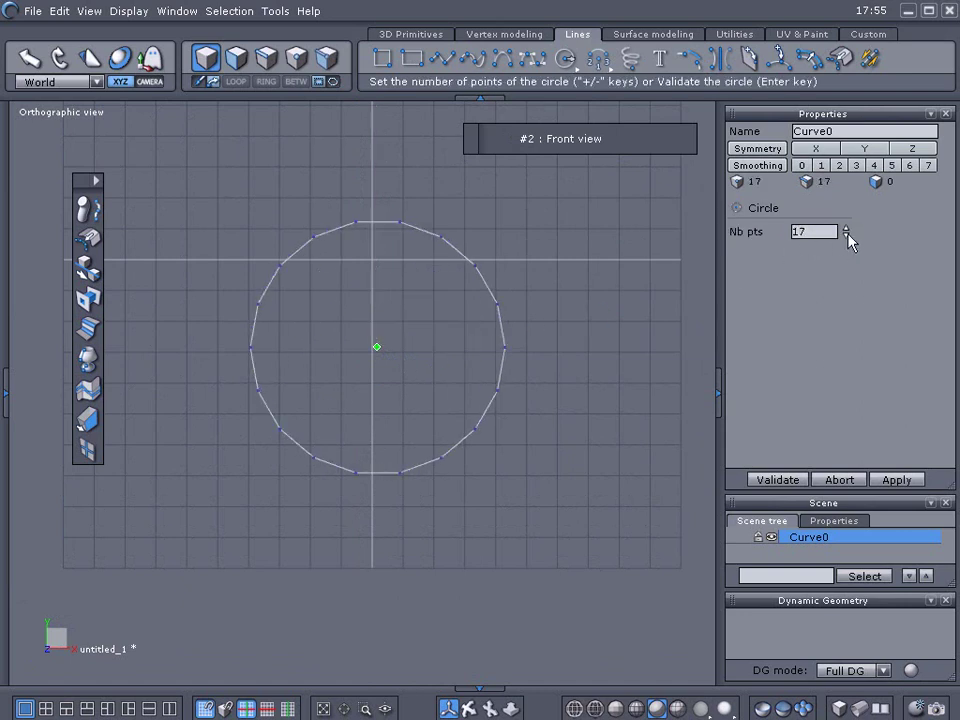
{"action": "left_click", "coordinate": [846, 235]}
{"action": "left_click", "coordinate": [846, 235]}
{"action": "left_click", "coordinate": [846, 235]}
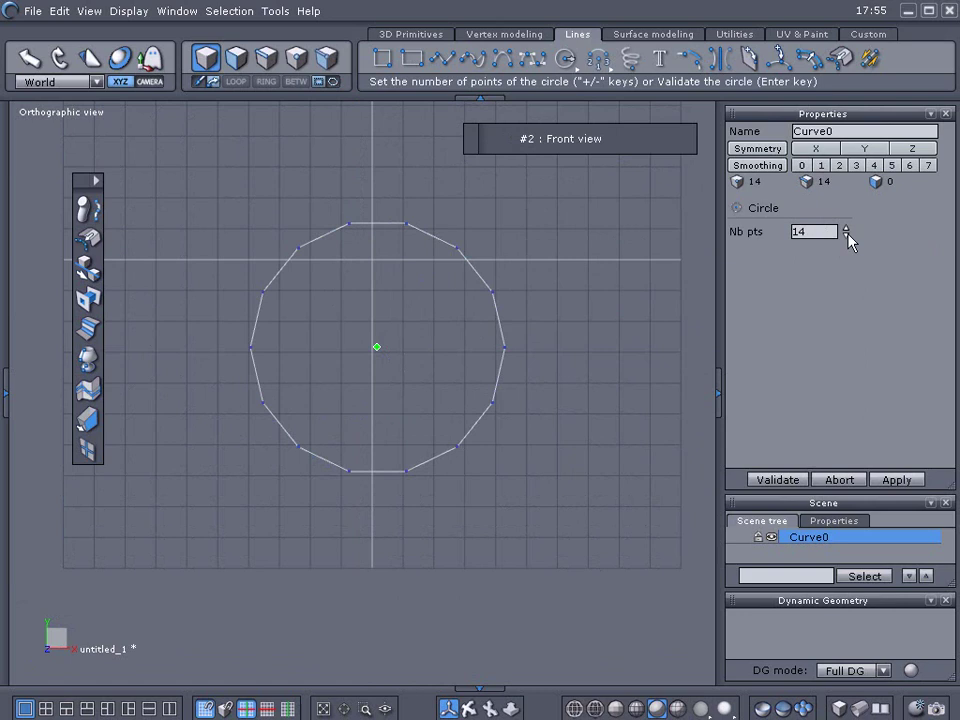
- Confirm the 14-point circle and extrude it into a 14-sided cylinder, Form3
{"action": "left_click", "coordinate": [785, 480]}
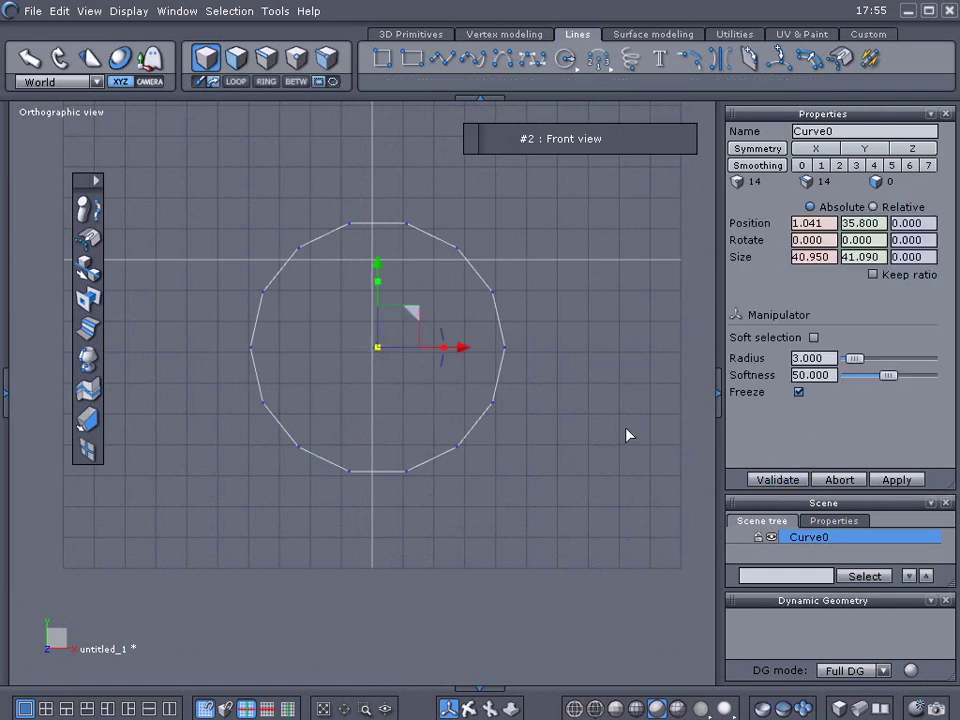
{"action": "middle_click_drag", "start_coordinate": [584, 382], "coordinate": [396, 438]}
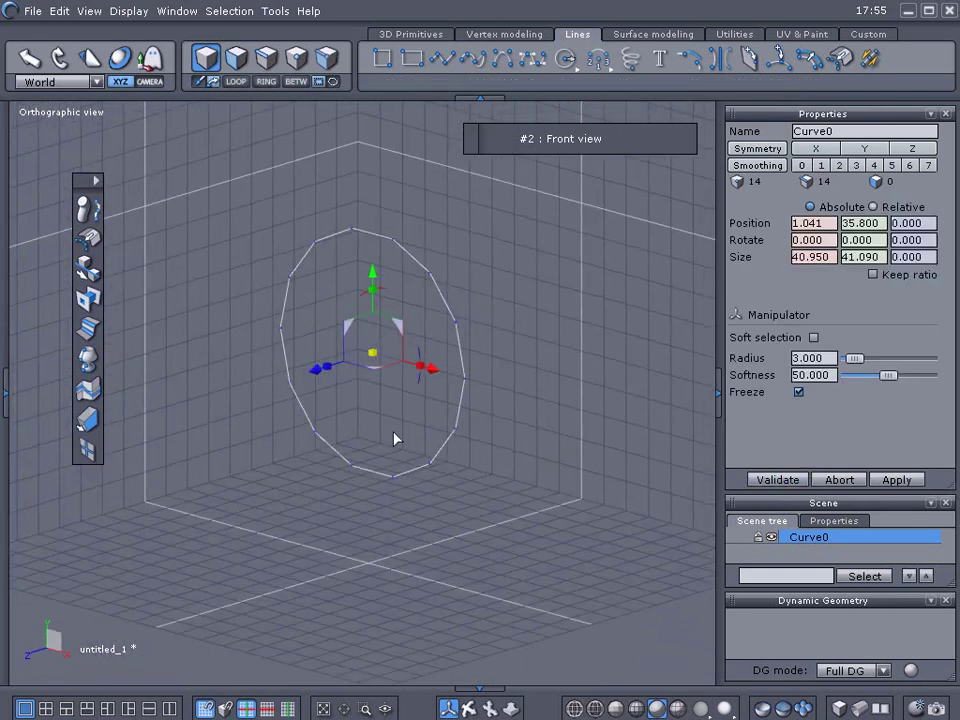
{"action": "left_click_drag", "start_coordinate": [304, 382], "coordinate": [154, 377]}
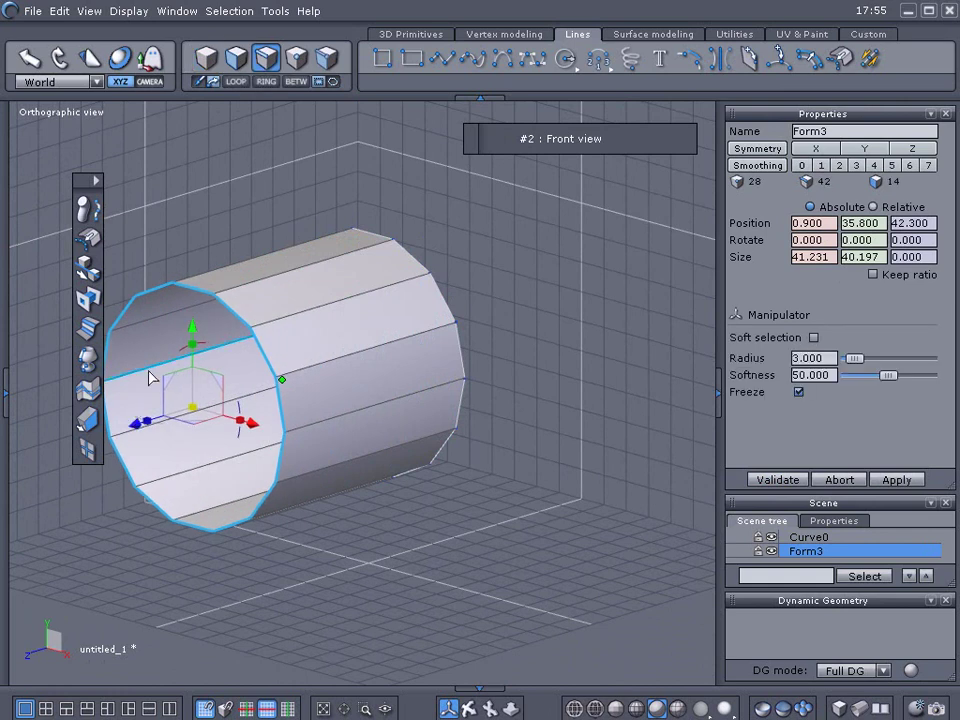
- Rotate the cylinder -90° on X to stand upright and move Curve0 to the right
{"action": "left_click", "coordinate": [205, 57]}
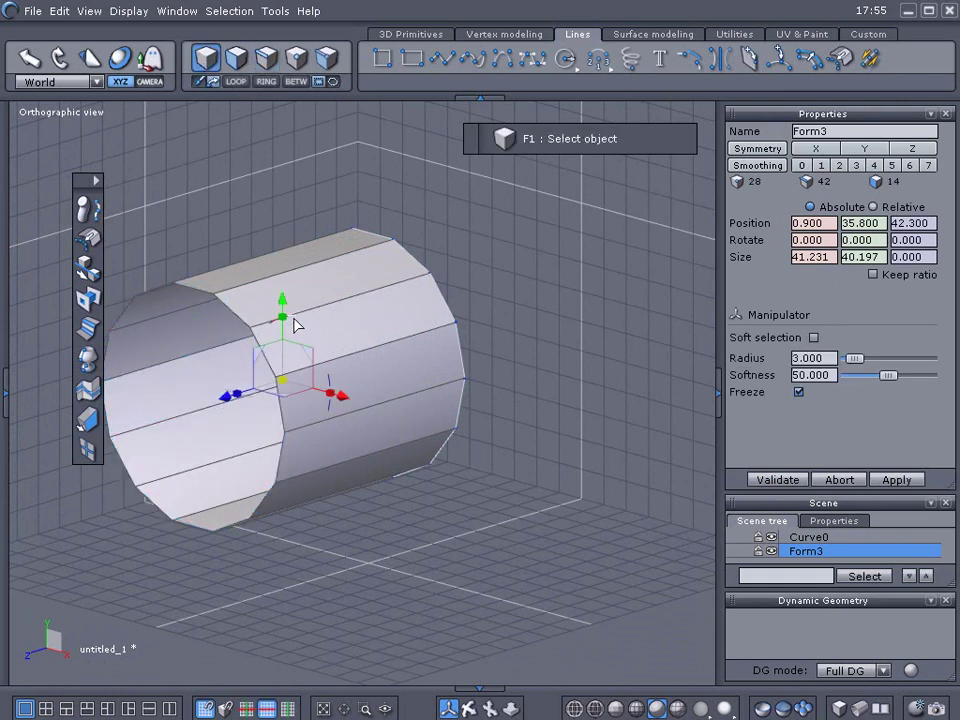
{"action": "left_click_drag", "start_coordinate": [296, 321], "coordinate": [317, 392]}
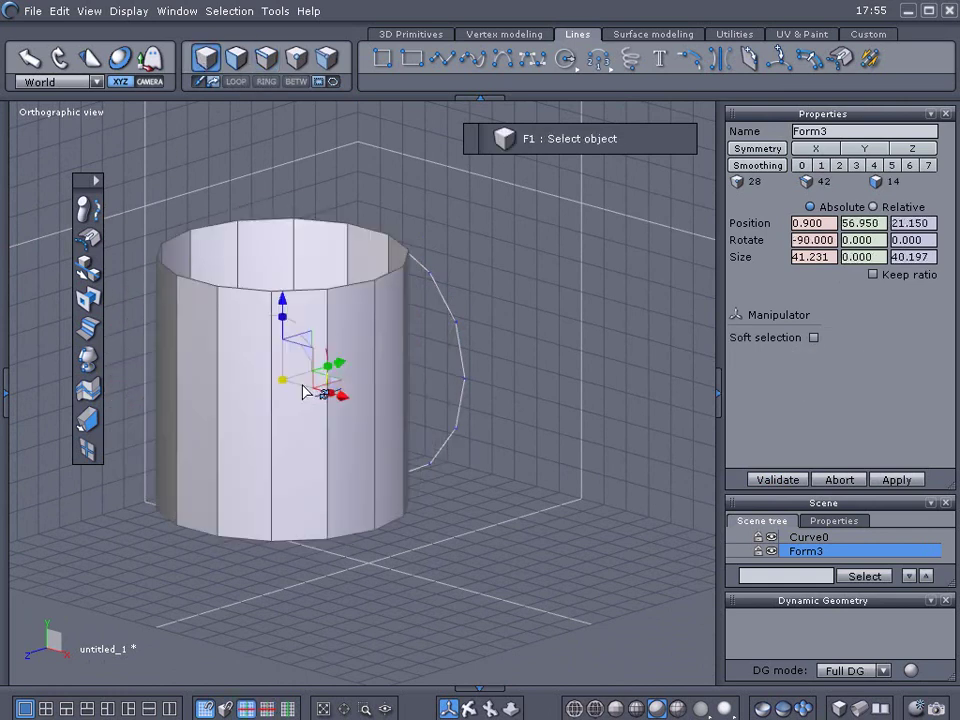
{"action": "left_click", "coordinate": [448, 385]}
{"action": "left_click_drag", "start_coordinate": [430, 372], "coordinate": [488, 409]}
- Delete the leftover Curve0 and select the cylinder
{"action": "key", "text": "Delete"}
{"action": "left_click", "coordinate": [405, 389]}
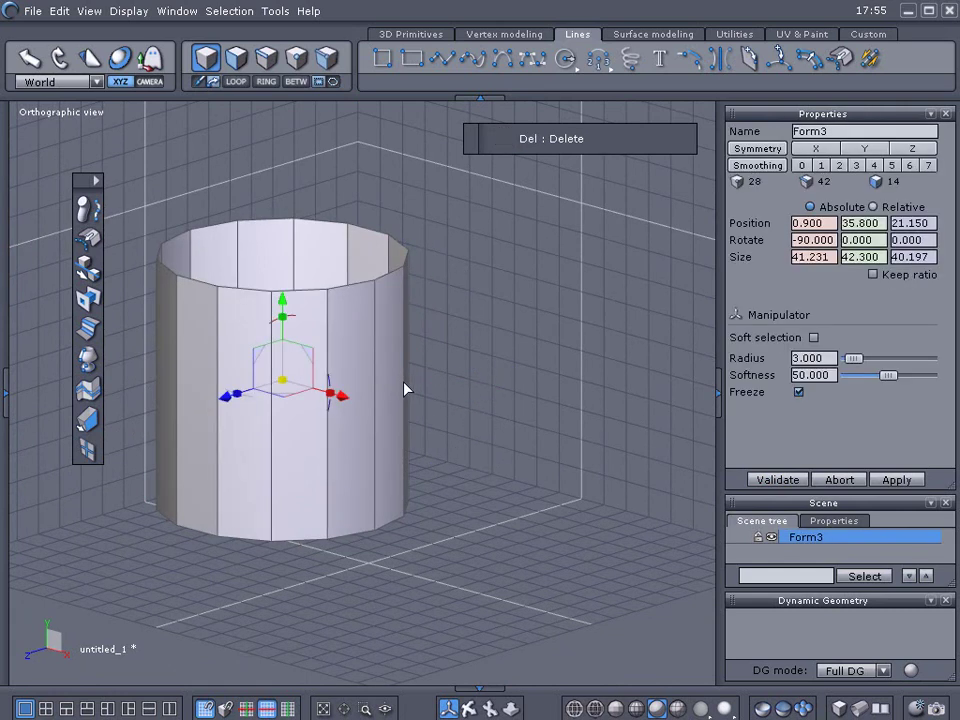
{"action": "right_click_drag", "start_coordinate": [458, 400], "coordinate": [600, 418]}
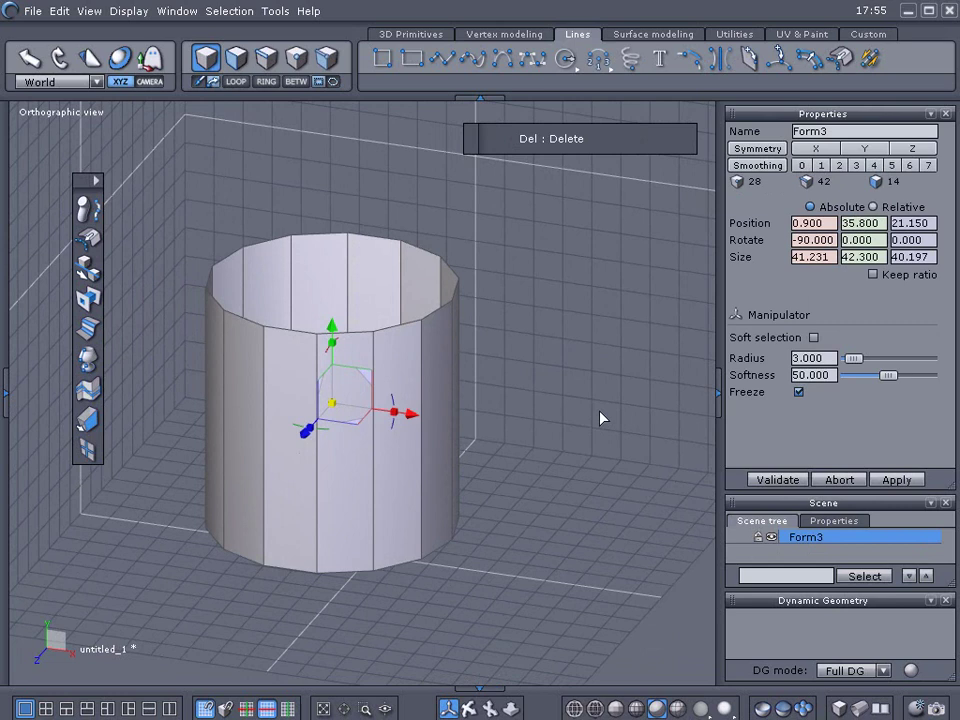
- Copy and paste the cylinder, moving the duplicate right to X 46.300
{"action": "key", "text": "ctrl+c"}
{"action": "key", "text": "ctrl+v"}
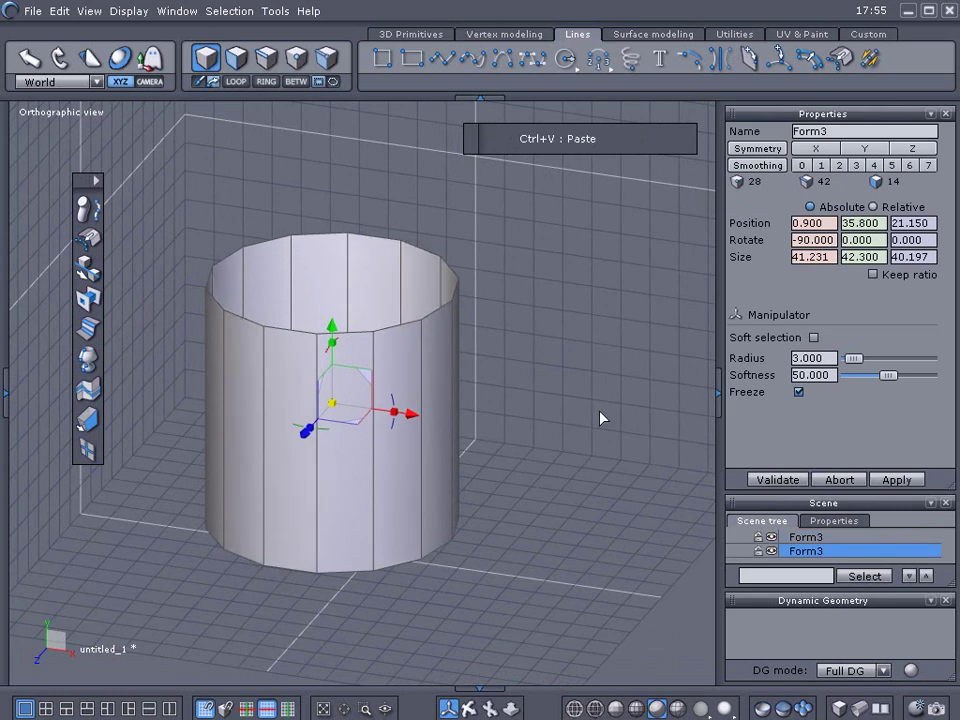
{"action": "left_click_drag", "start_coordinate": [415, 414], "coordinate": [675, 499]}
{"action": "right_click_drag", "start_coordinate": [636, 452], "coordinate": [510, 433]}
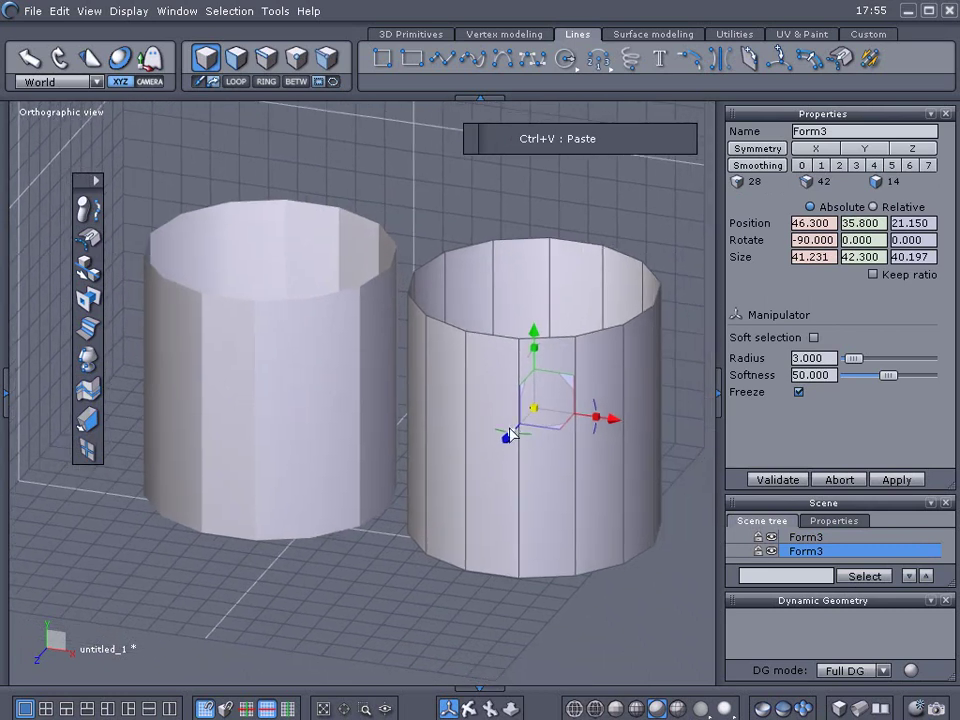
- Smooth the left cylinder at level 1 and freeze it, giving 84 vertices and 56 faces
{"action": "left_click", "coordinate": [281, 400]}
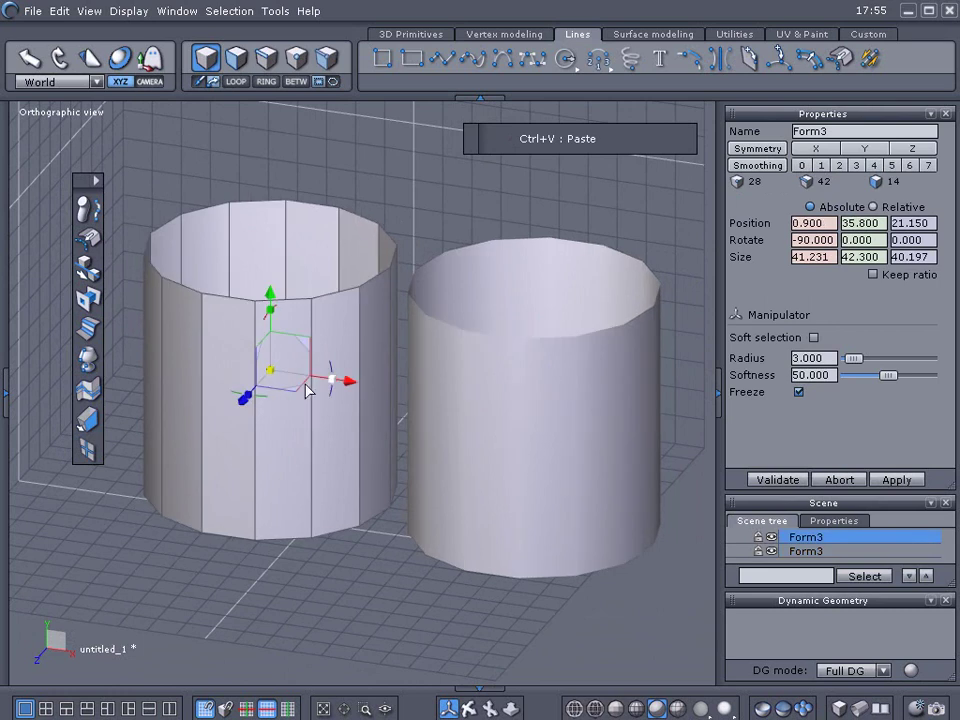
{"action": "left_click", "coordinate": [820, 165]}
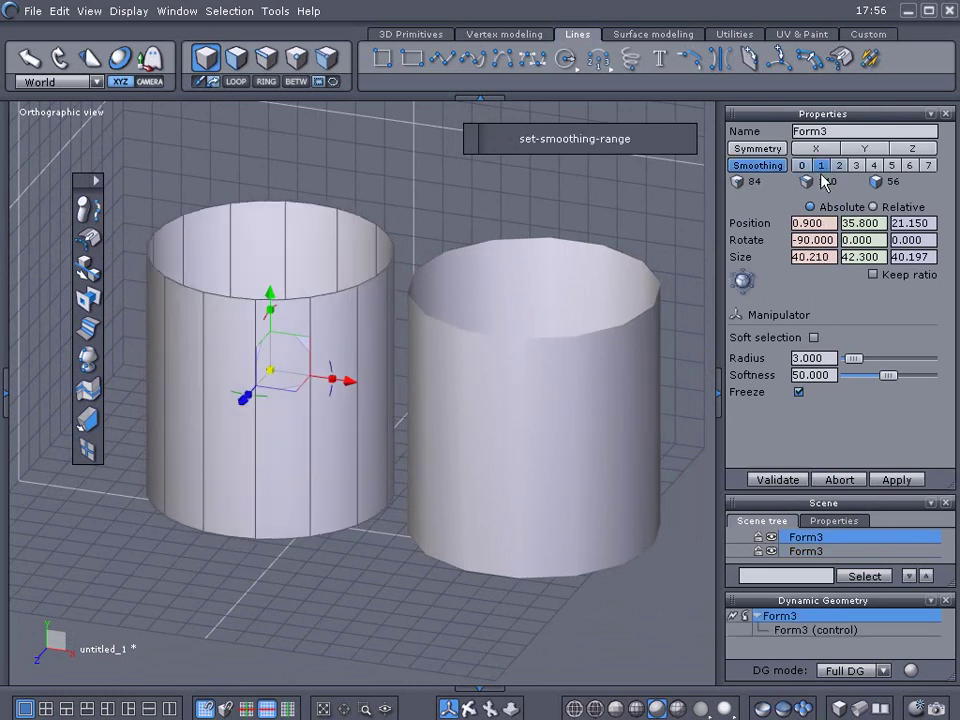
{"action": "left_click", "coordinate": [744, 617]}
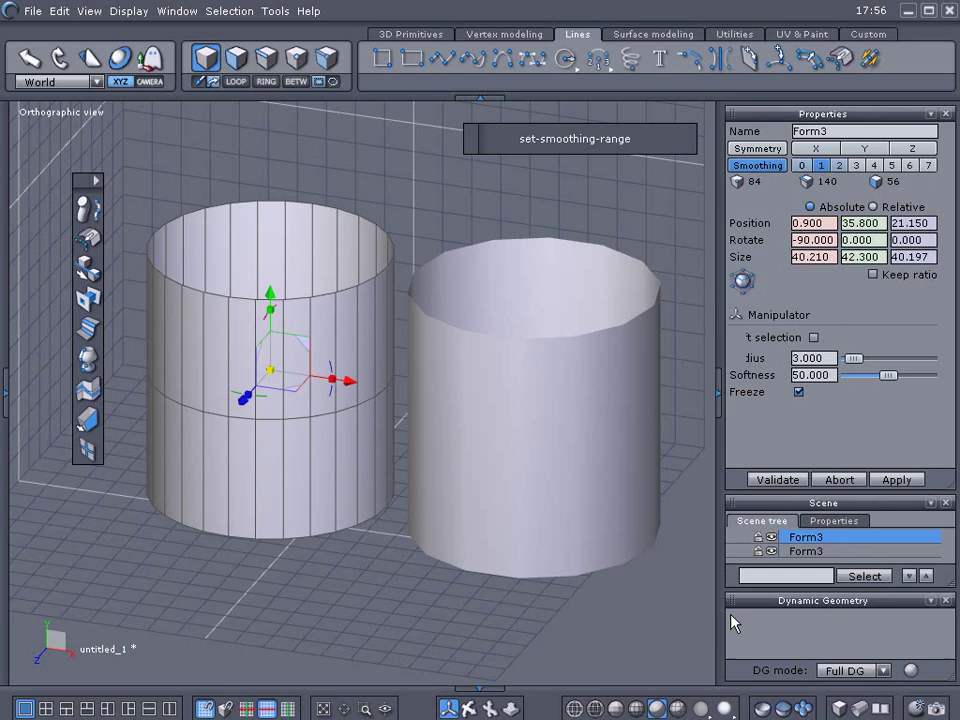
{"action": "left_click", "coordinate": [390, 185]}
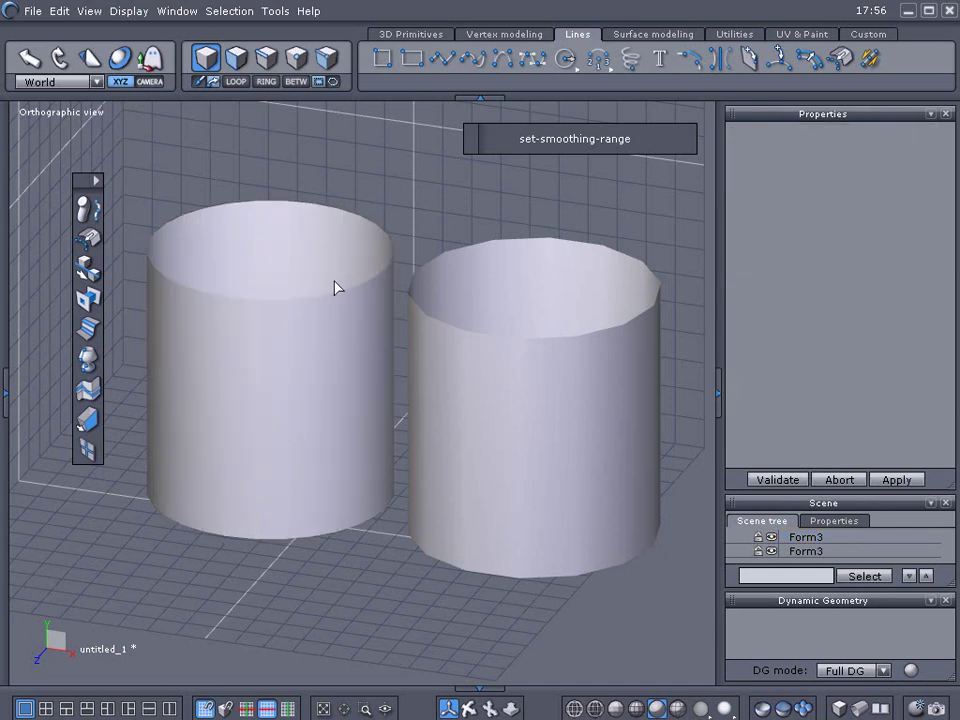
{"action": "left_click", "coordinate": [320, 325]}
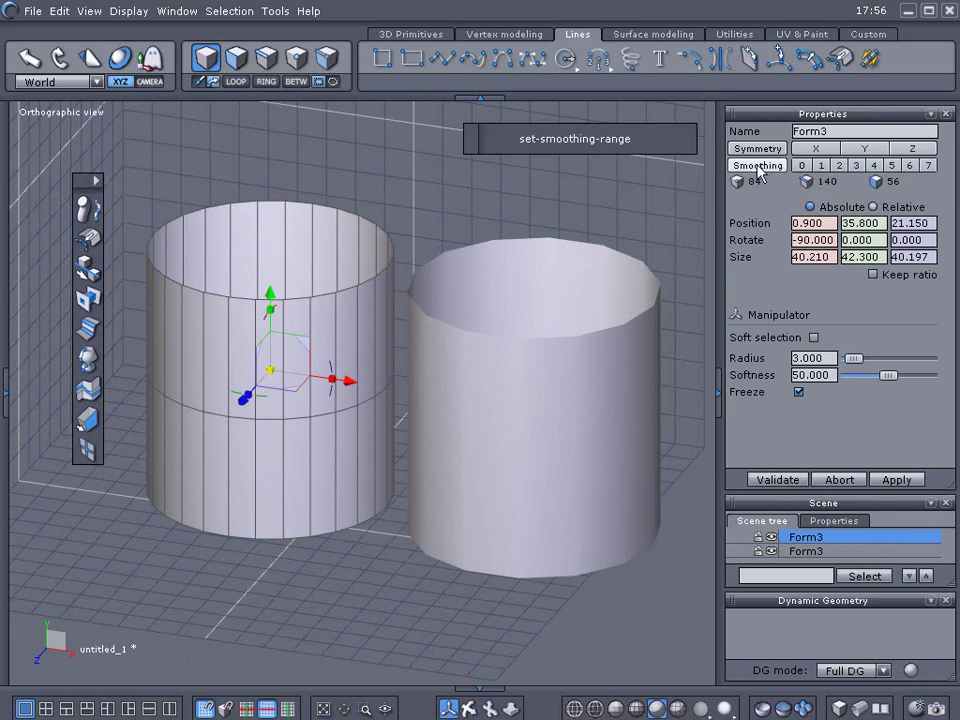
- Preview level-1 smoothing on the right cylinder, undo it, and set smoothing to 0
{"action": "left_click", "coordinate": [582, 402]}
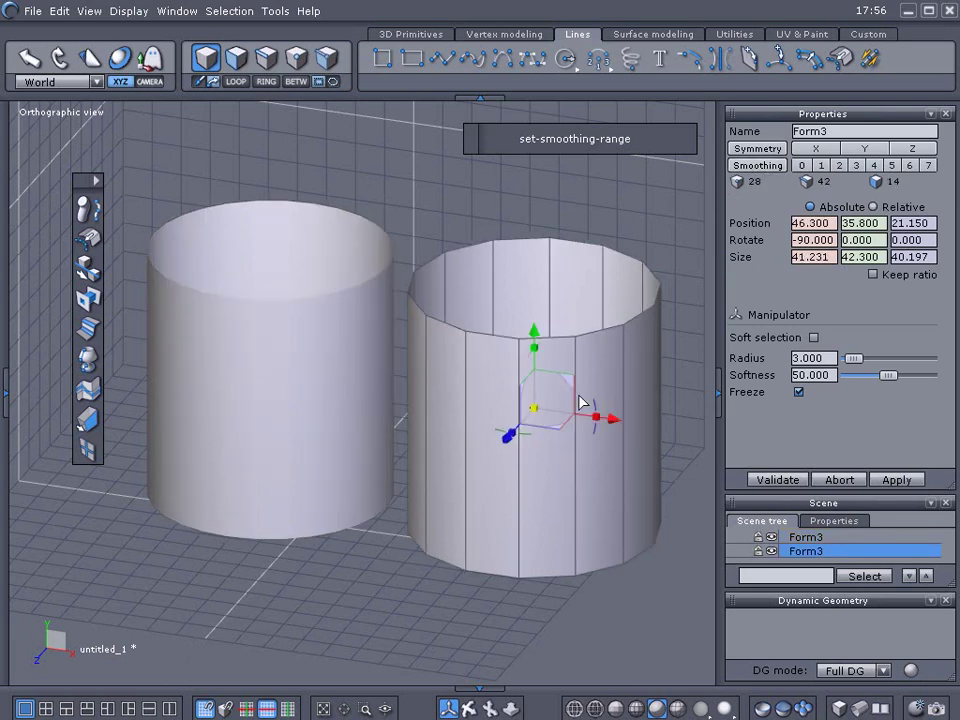
{"action": "left_click", "coordinate": [820, 166]}
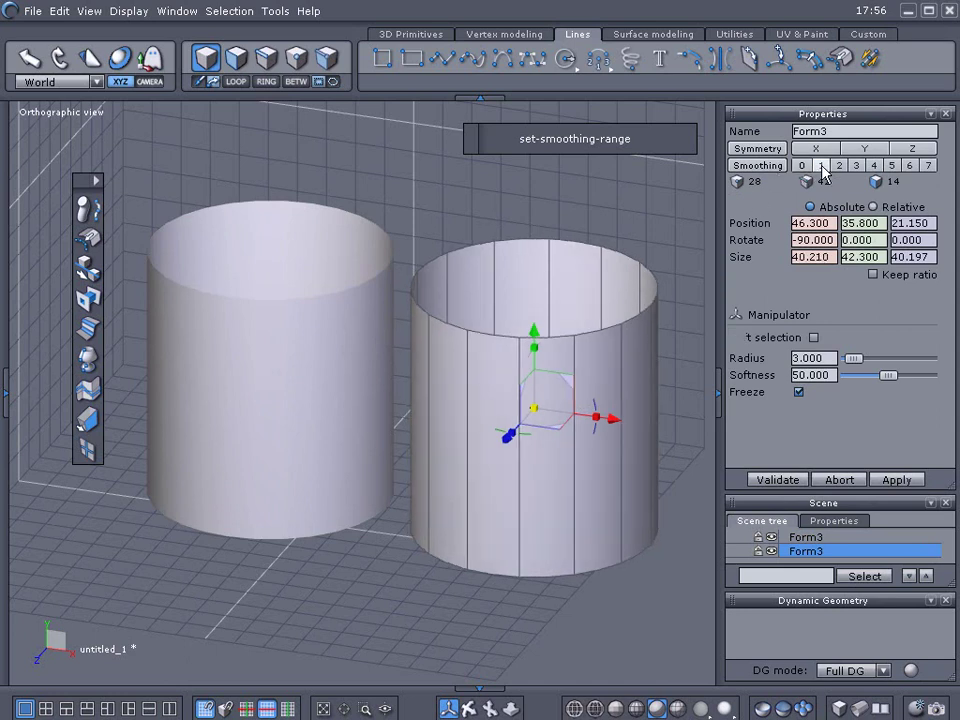
{"action": "left_click", "coordinate": [637, 219]}
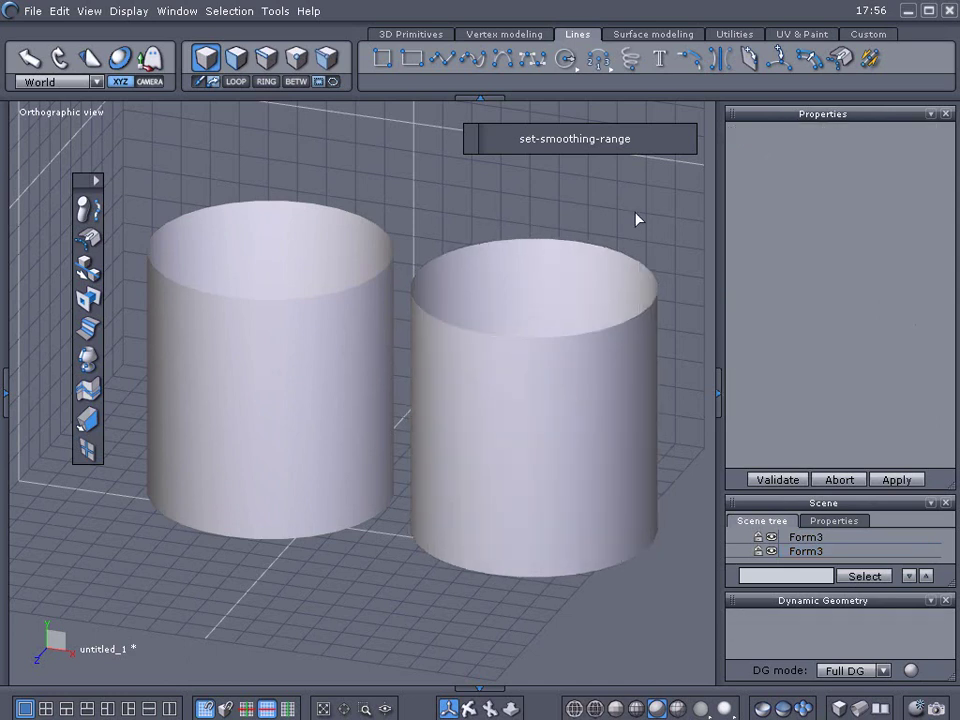
{"action": "key", "text": "ctrl+z"}
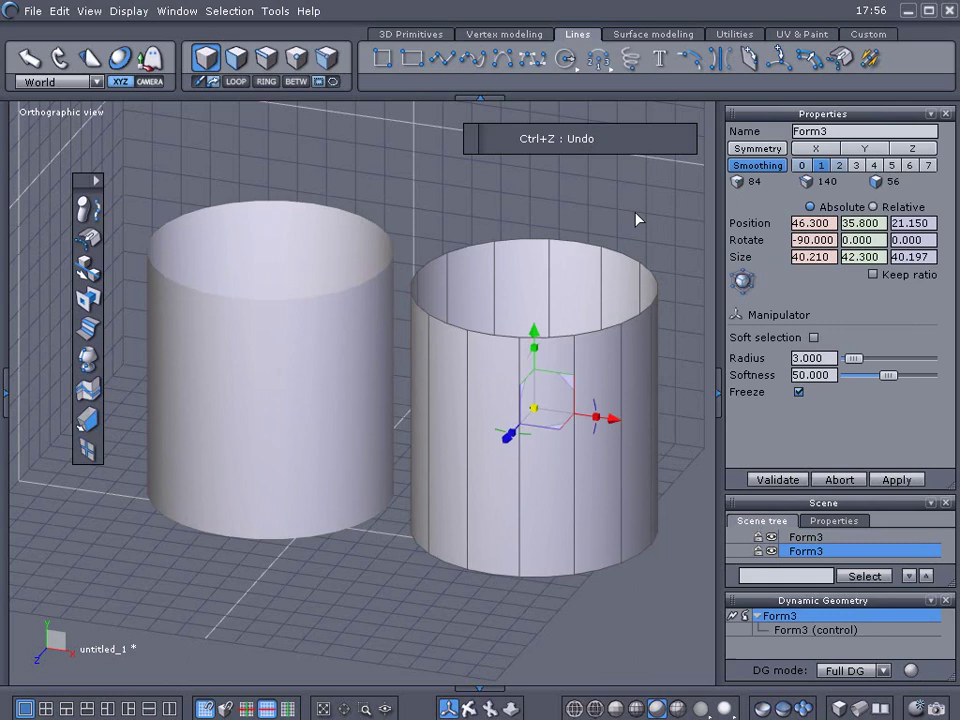
{"action": "left_click", "coordinate": [802, 166]}
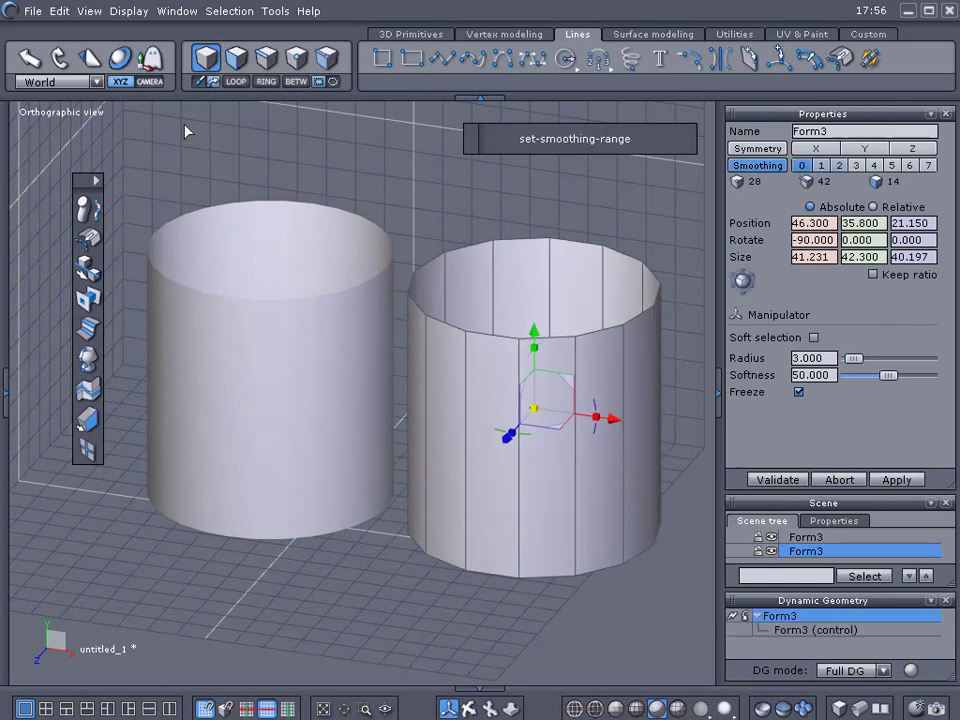
- Quad-tessellate all faces of the right cylinder to 56 faces
{"action": "left_click", "coordinate": [236, 62]}
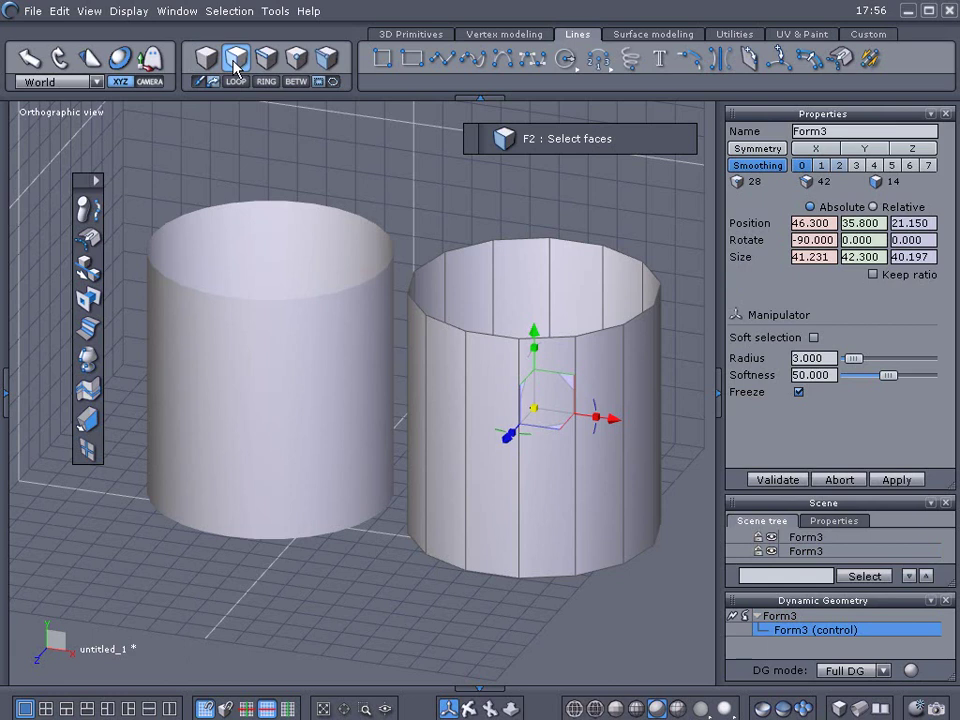
{"action": "key", "text": "ctrl+a"}
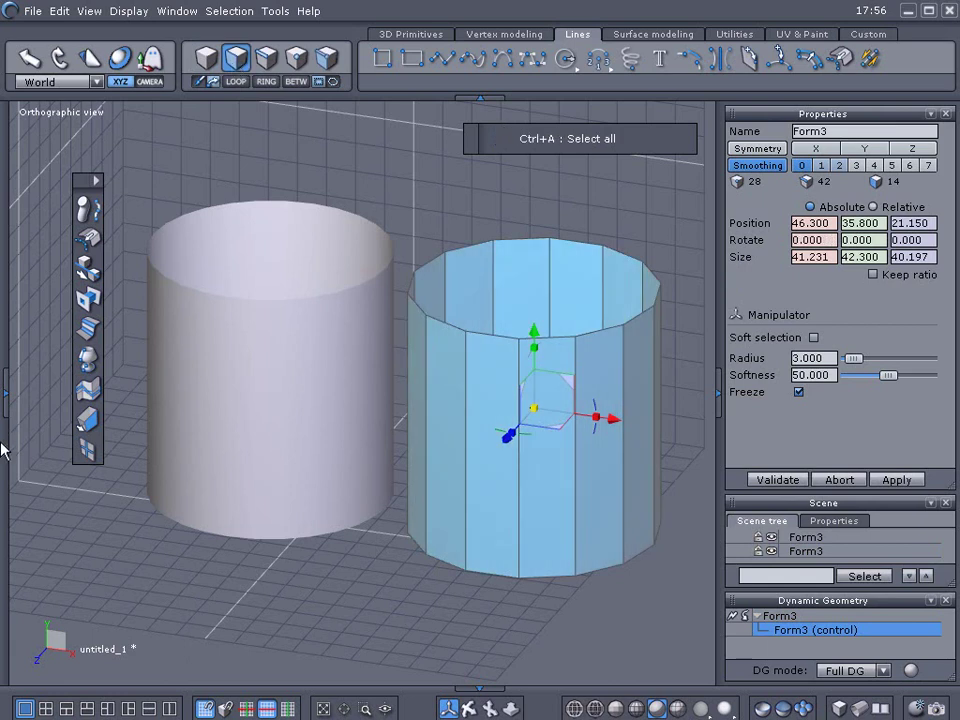
{"action": "left_click", "coordinate": [86, 450]}
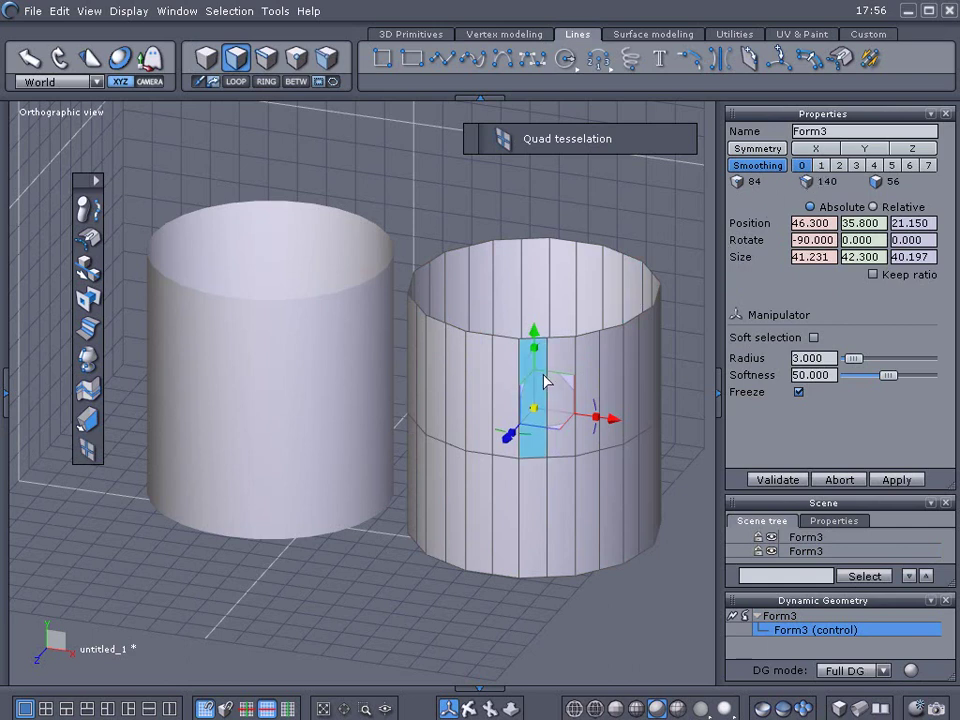
- Preview smoothing level 1 on the tessellated cylinder, undo it, and return smoothing to 0
{"action": "left_click", "coordinate": [821, 165]}
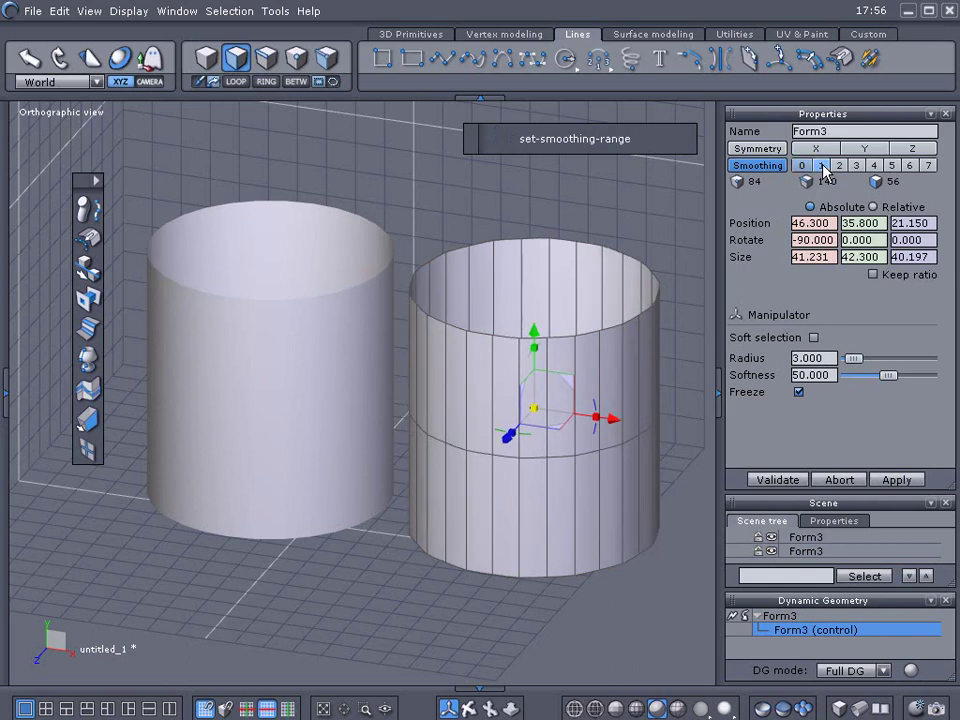
{"action": "left_click", "coordinate": [650, 216]}
{"action": "scroll", "coordinate": [588, 356], "scroll_direction": "up", "scroll_amount": 3}
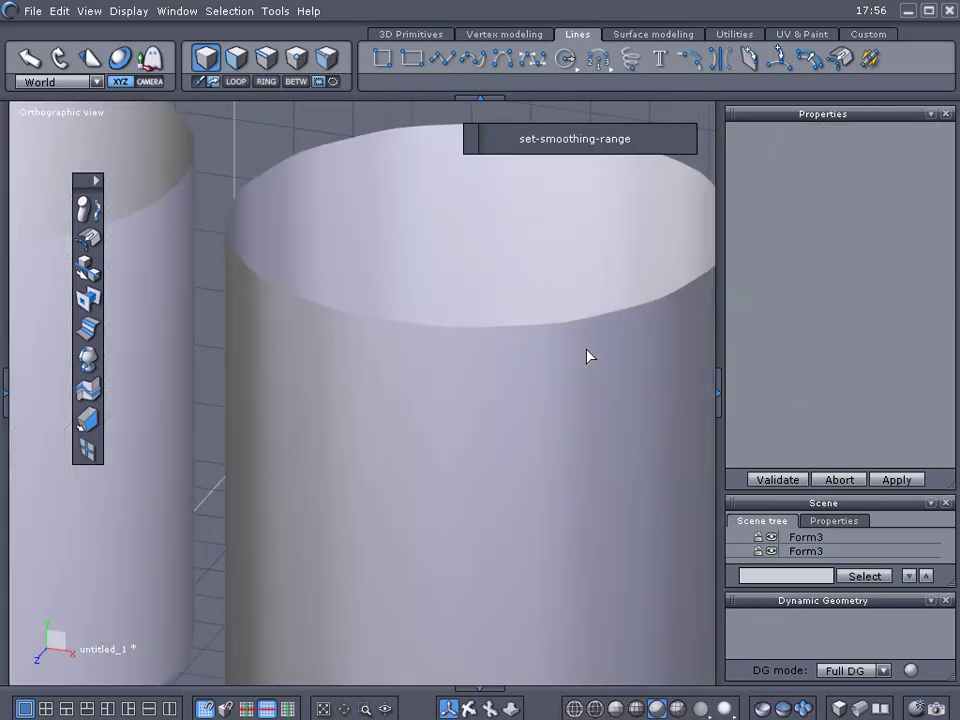
{"action": "scroll", "coordinate": [585, 352], "scroll_direction": "down", "scroll_amount": 2}
{"action": "left_click", "coordinate": [575, 340]}
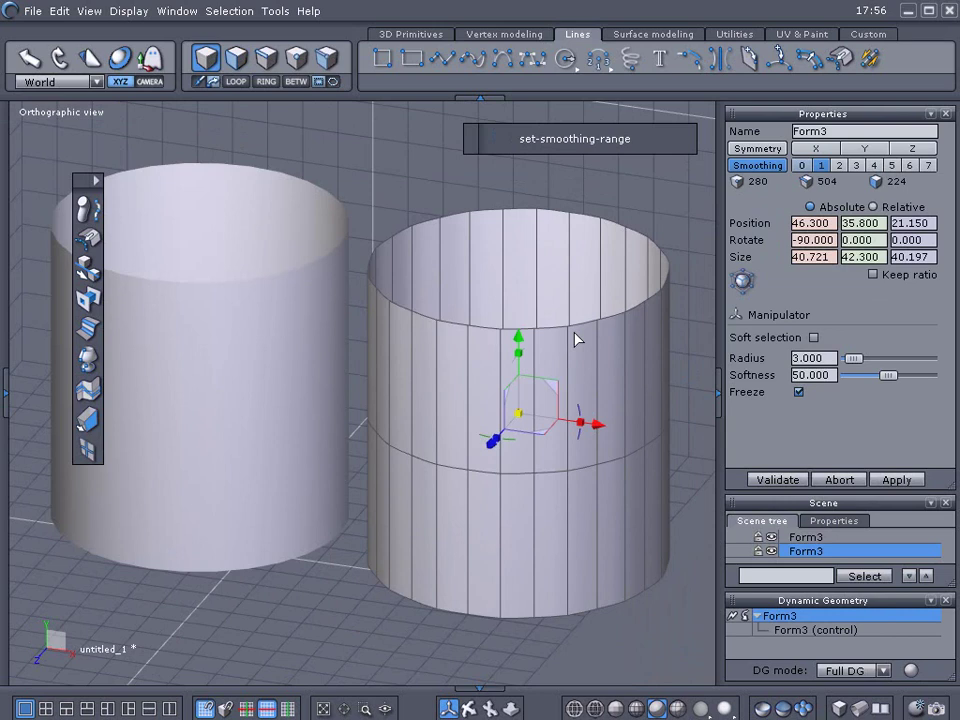
{"action": "key", "text": "ctrl+z"}
{"action": "left_click", "coordinate": [575, 340]}
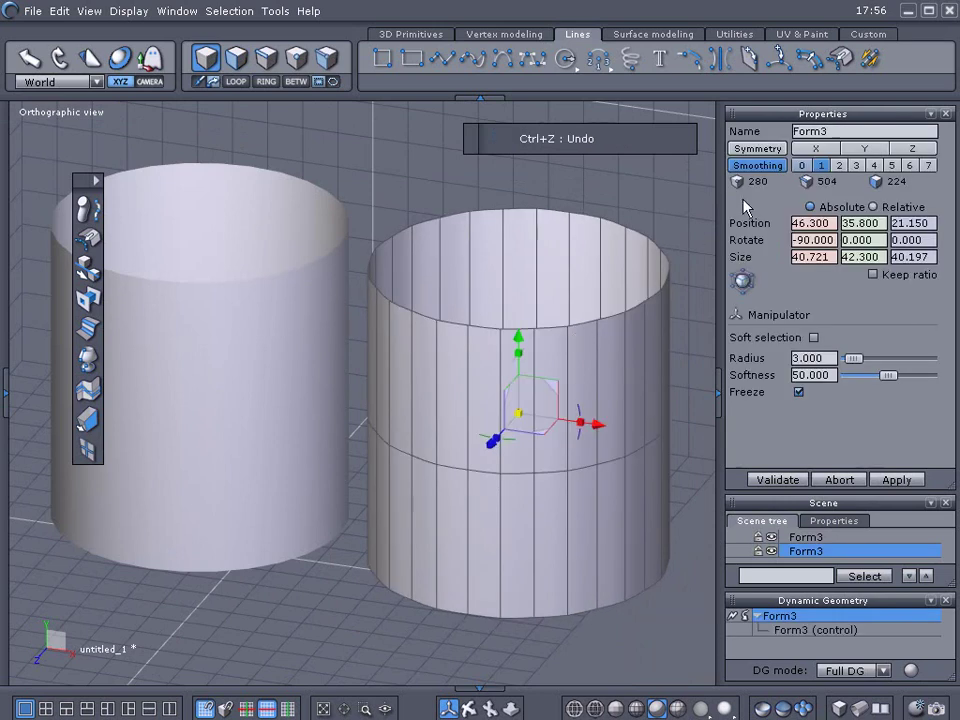
{"action": "key", "text": "Page_Down"}
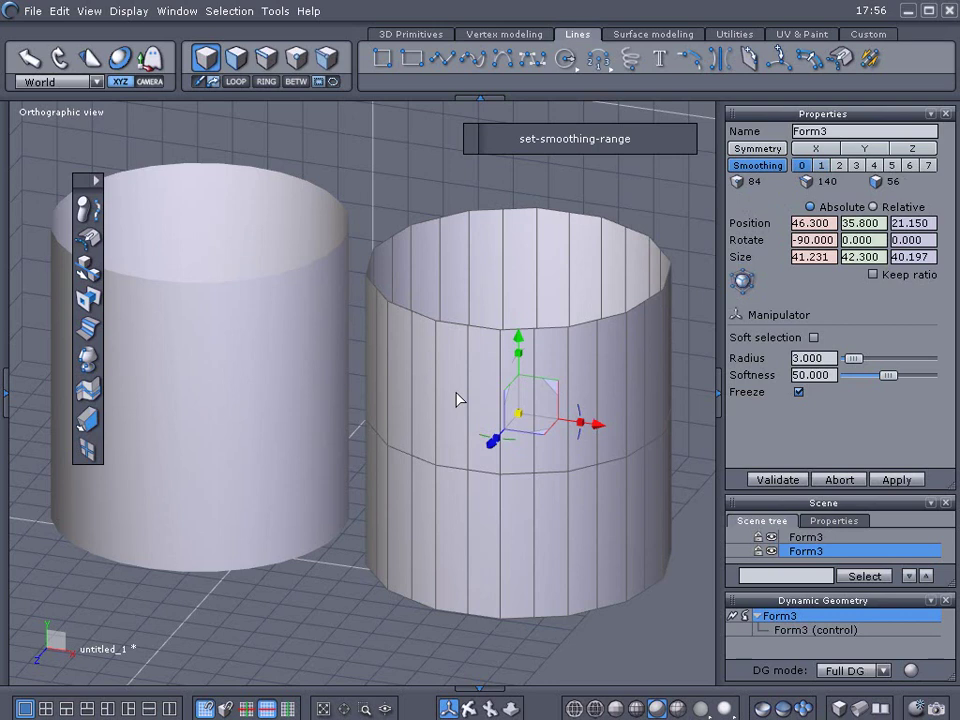
- Quad-tessellate the right cylinder twice more, reaching 1008 polygons
{"action": "left_click", "coordinate": [244, 66]}
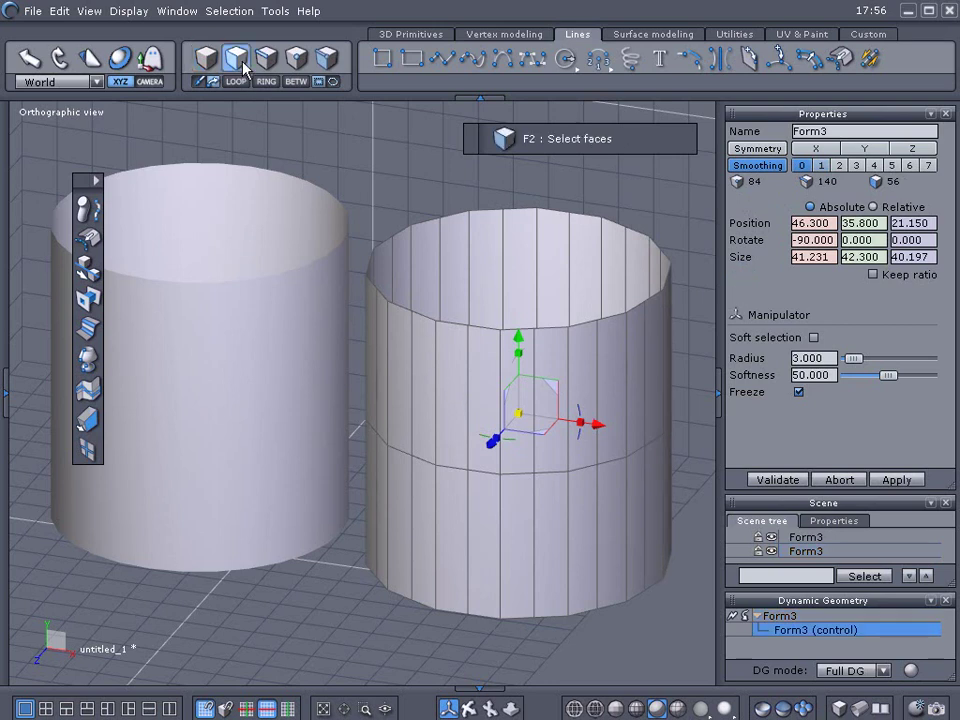
{"action": "key", "text": "ctrl+a"}
{"action": "left_click", "coordinate": [86, 450]}
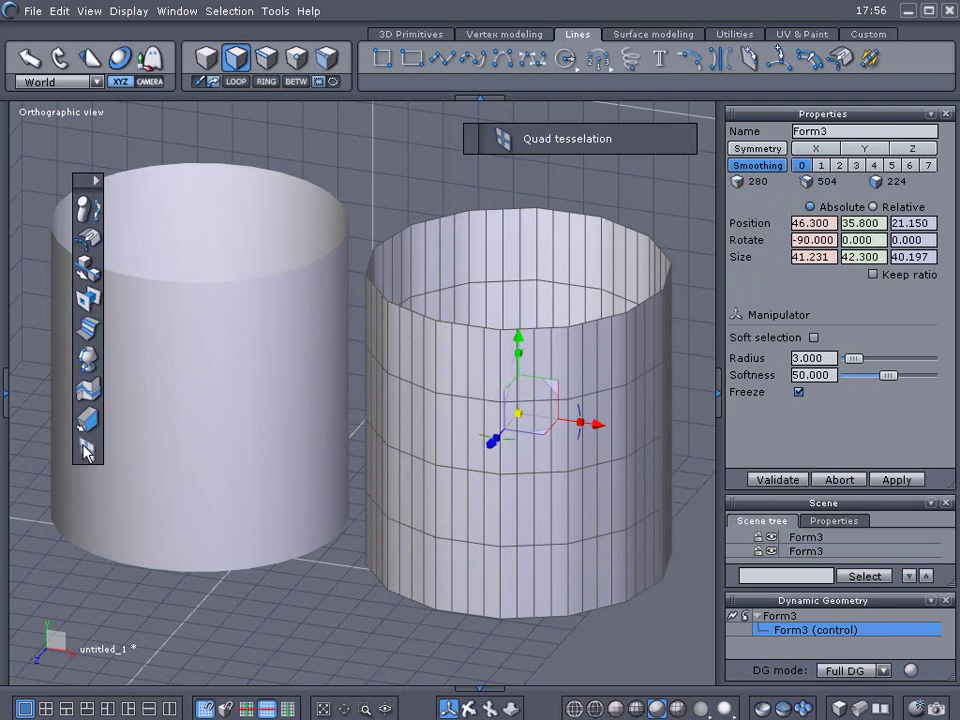
{"action": "key", "text": "ctrl+a"}
{"action": "left_click", "coordinate": [86, 452]}
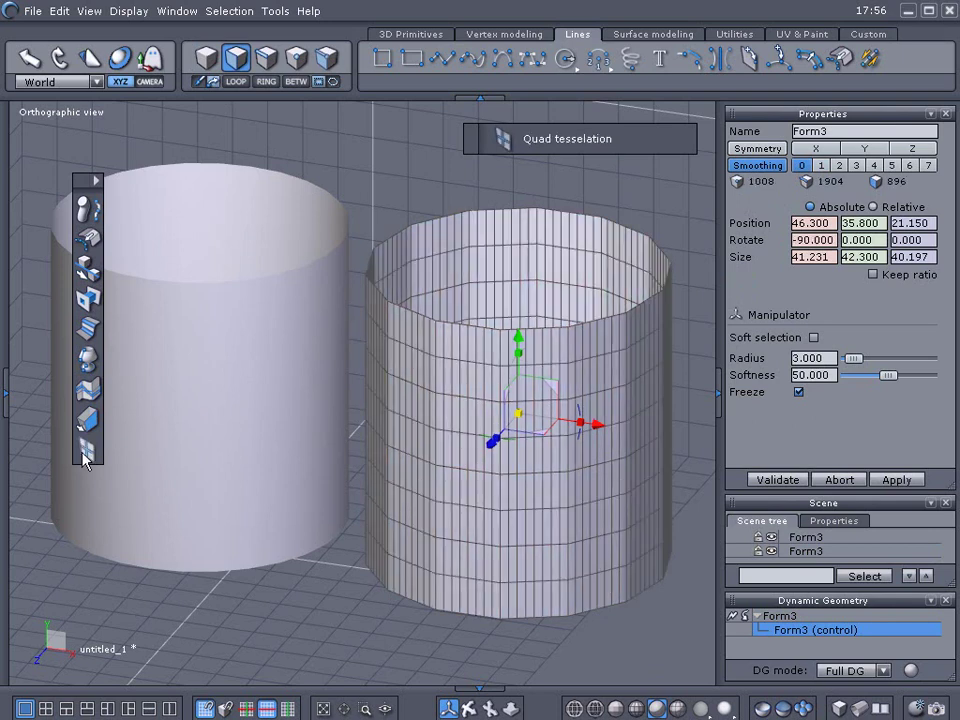
{"action": "left_click", "coordinate": [344, 624]}
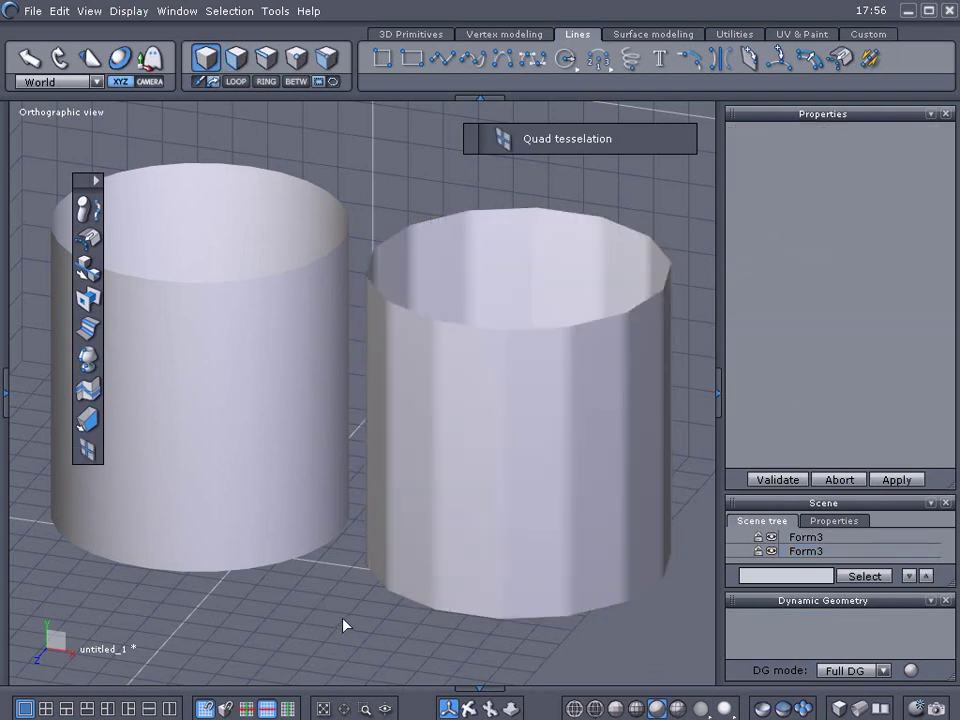
{"action": "middle_click_drag", "start_coordinate": [349, 626], "coordinate": [349, 480]}
- Raise the left cylinder's smoothing to level 2 and compare both cylinders
{"action": "left_click", "coordinate": [360, 472]}
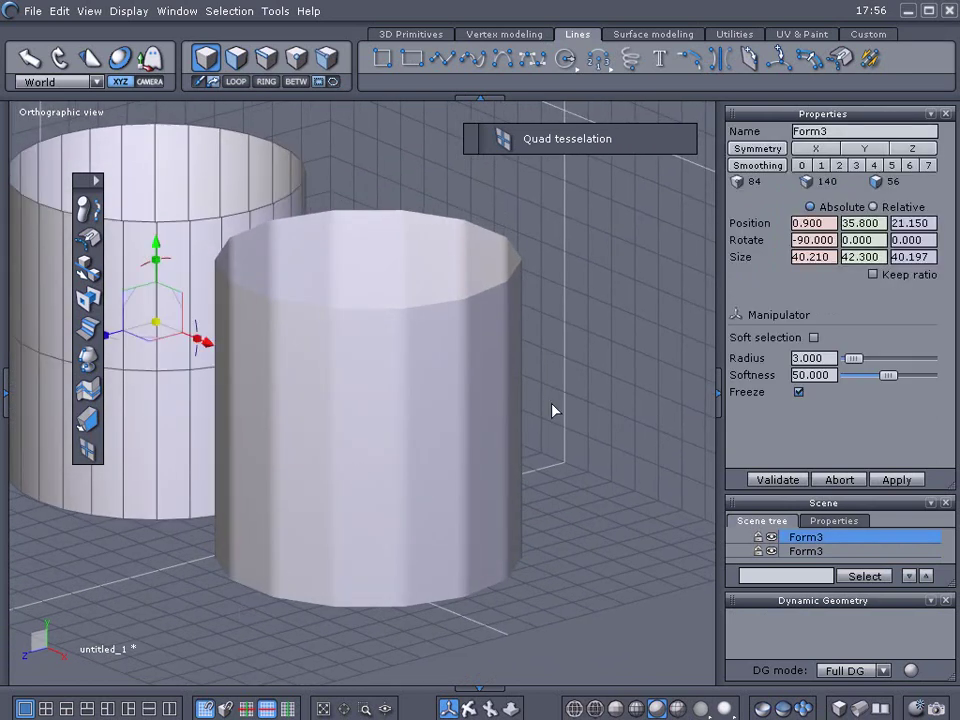
{"action": "left_click", "coordinate": [820, 166]}
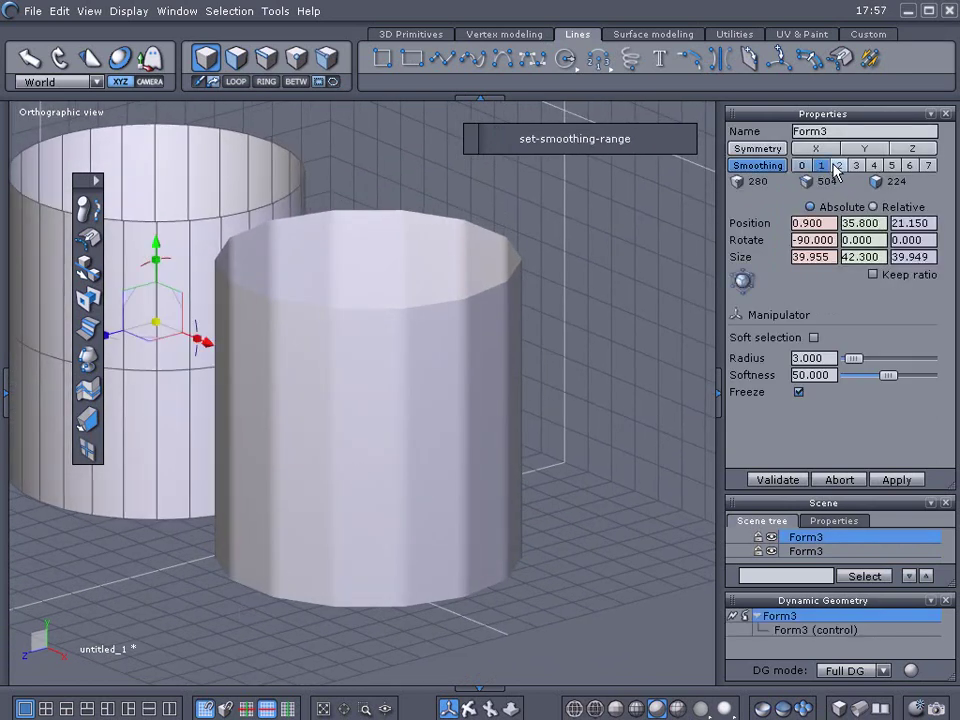
{"action": "left_click", "coordinate": [838, 166]}
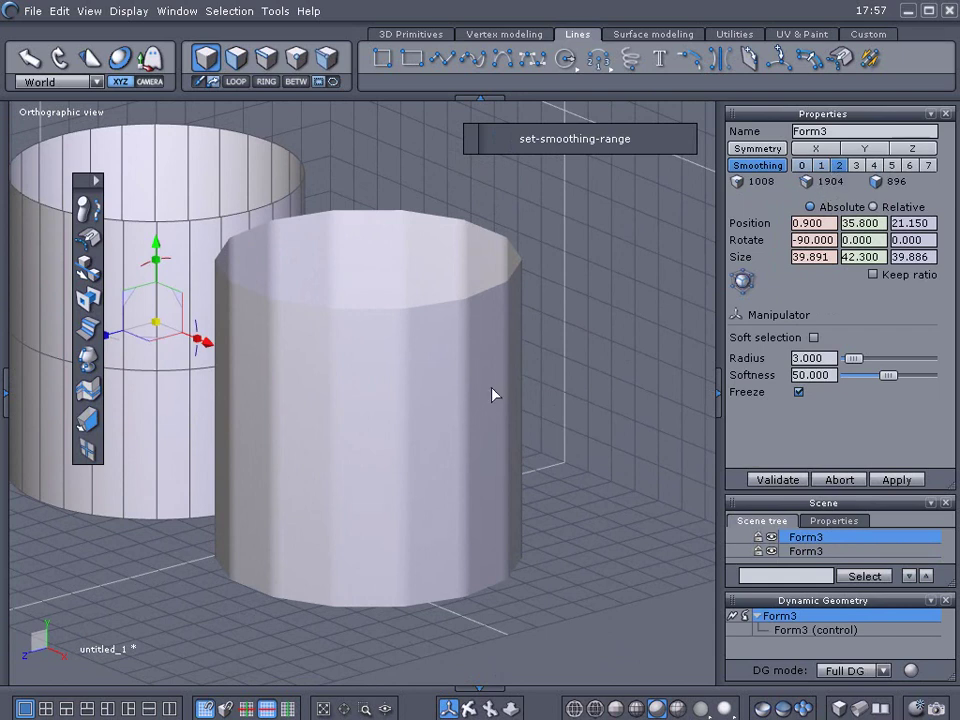
{"action": "middle_click_drag", "start_coordinate": [476, 402], "coordinate": [594, 417]}
{"action": "scroll", "coordinate": [562, 416], "scroll_direction": "up", "scroll_amount": 5}
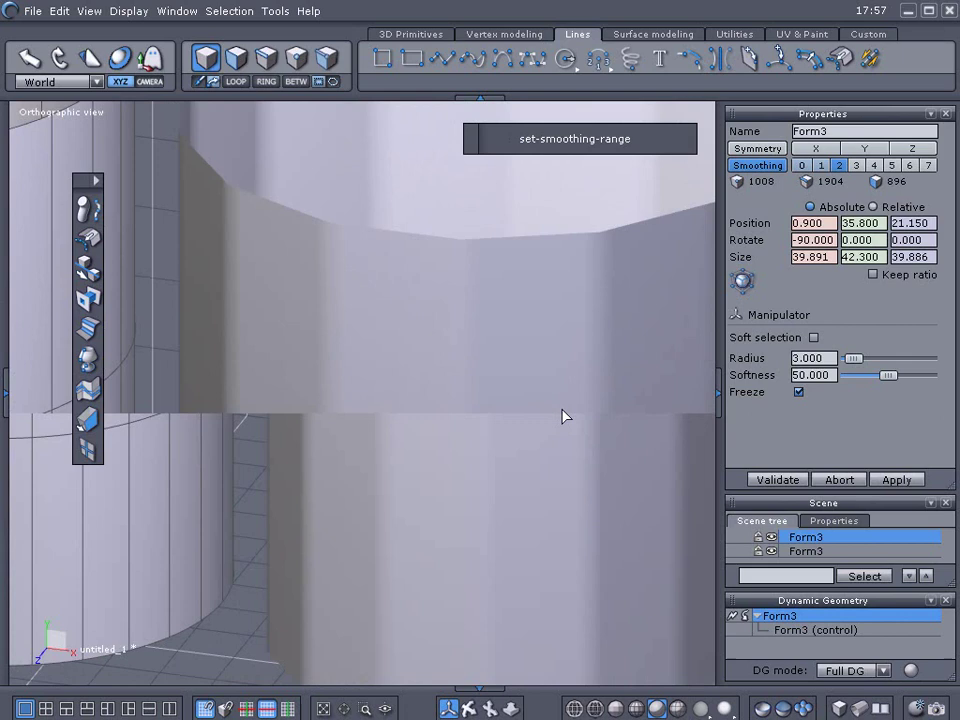
{"action": "scroll", "coordinate": [562, 416], "scroll_direction": "down", "scroll_amount": 8}
{"action": "scroll", "coordinate": [562, 416], "scroll_direction": "up", "scroll_amount": 5}
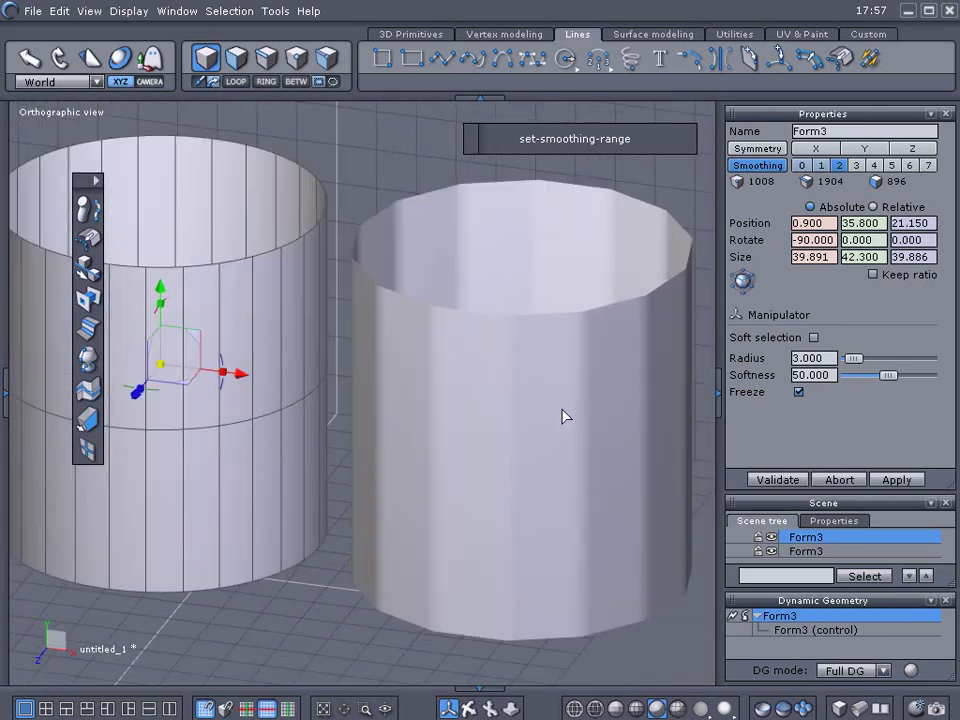
{"action": "scroll", "coordinate": [562, 416], "scroll_direction": "down", "scroll_amount": 2}
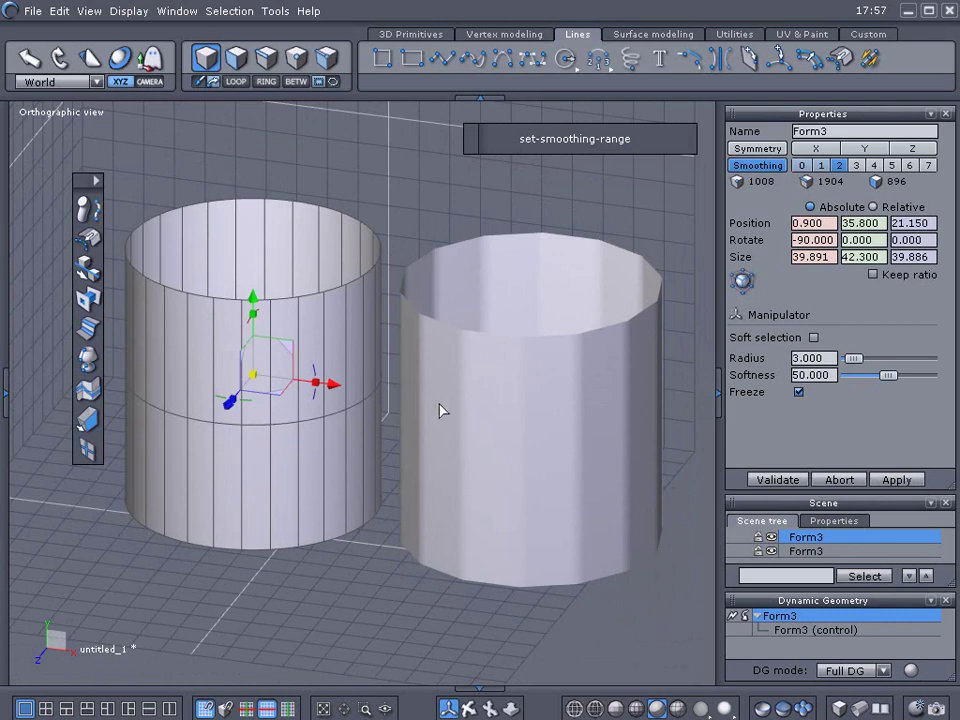
- Delete both cylinders, leaving the scene empty
{"action": "left_click_drag", "start_coordinate": [333, 386], "coordinate": [345, 390]}
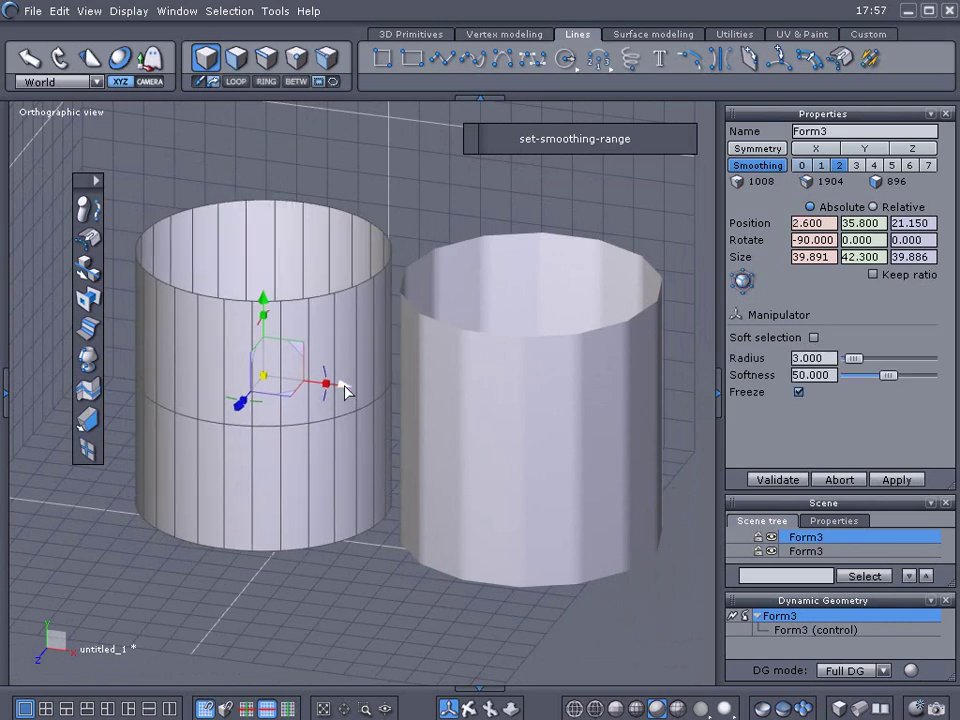
{"action": "key", "text": "Delete"}
{"action": "left_click", "coordinate": [461, 420]}
{"action": "key", "text": "Delete"}
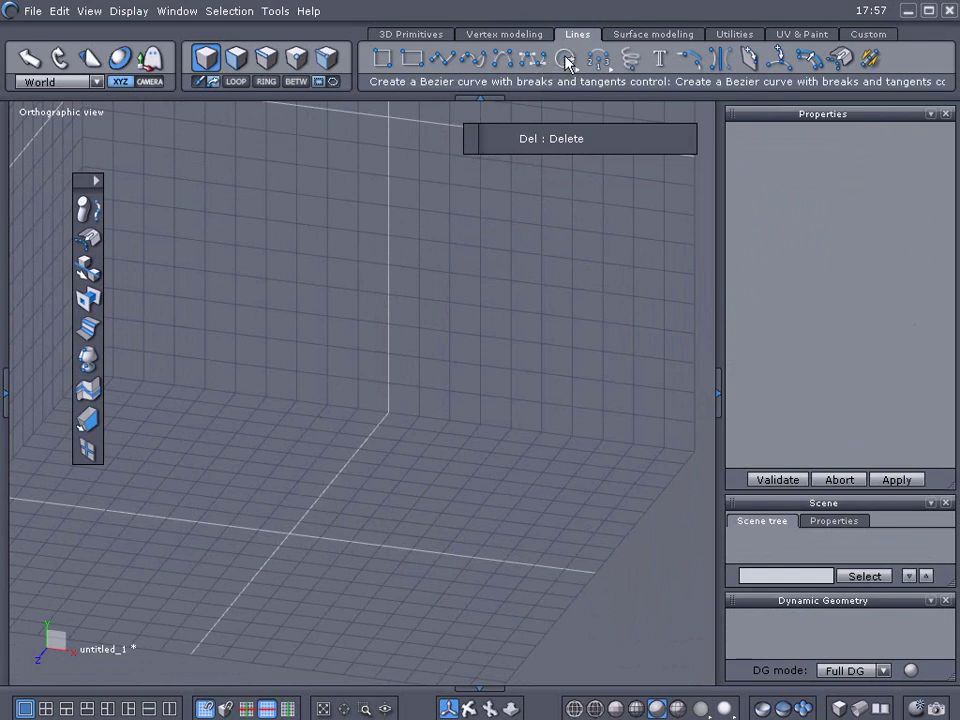
- Draw circle Curve1 from its centre in the front view and raise its points to 31
{"action": "left_click_drag", "start_coordinate": [566, 62], "coordinate": [566, 90]}
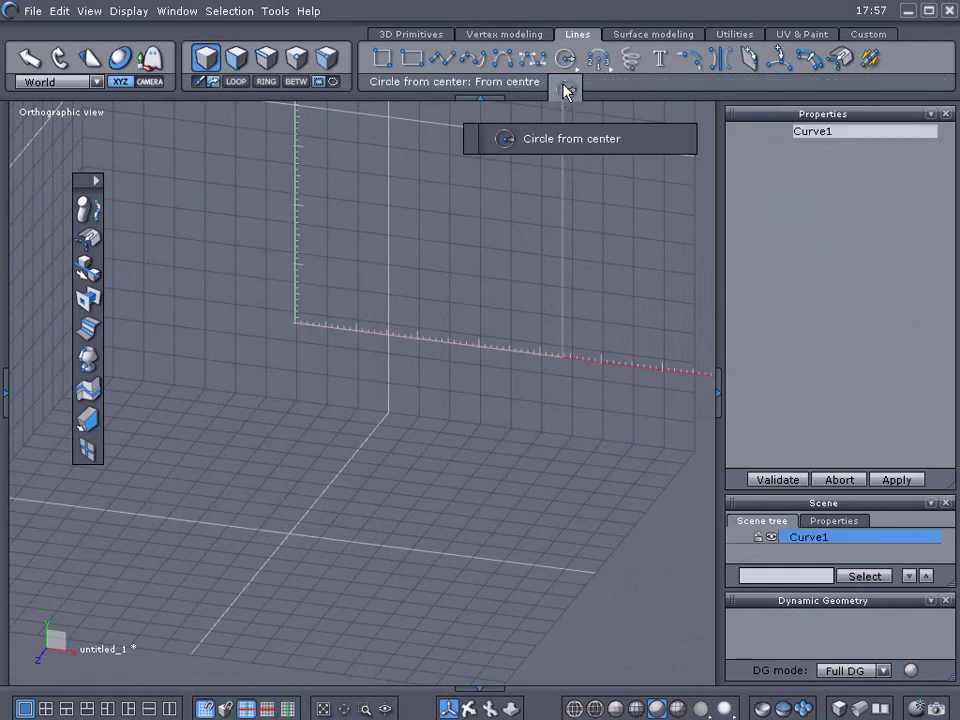
{"action": "key", "text": "2"}
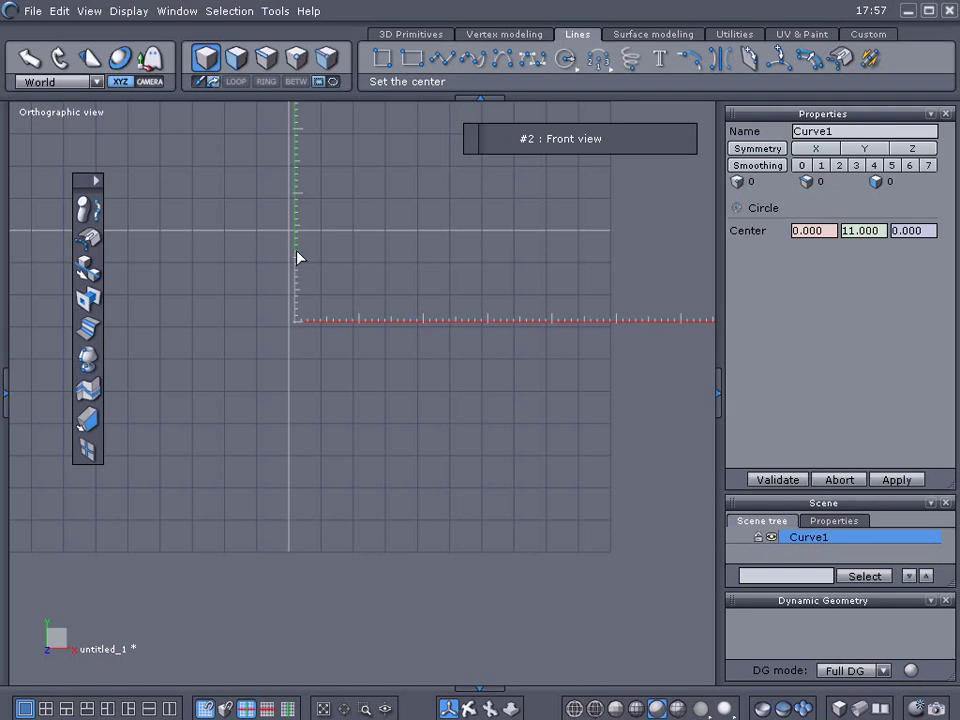
{"action": "left_click", "coordinate": [295, 251]}
{"action": "left_click", "coordinate": [401, 319]}
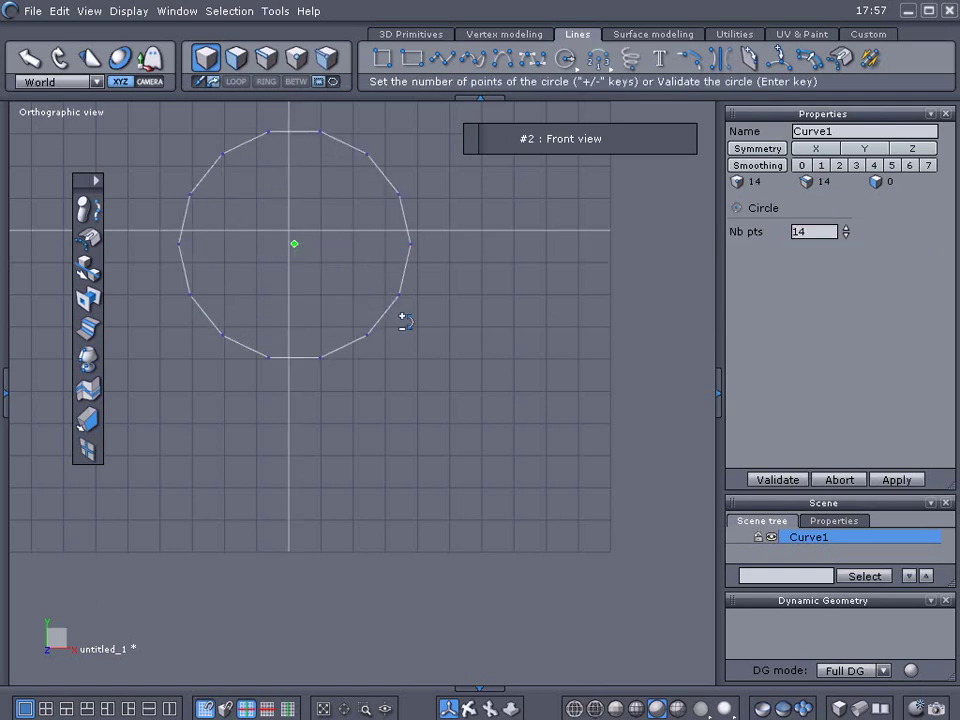
{"action": "left_click_drag", "start_coordinate": [848, 236], "coordinate": [848, 200]}
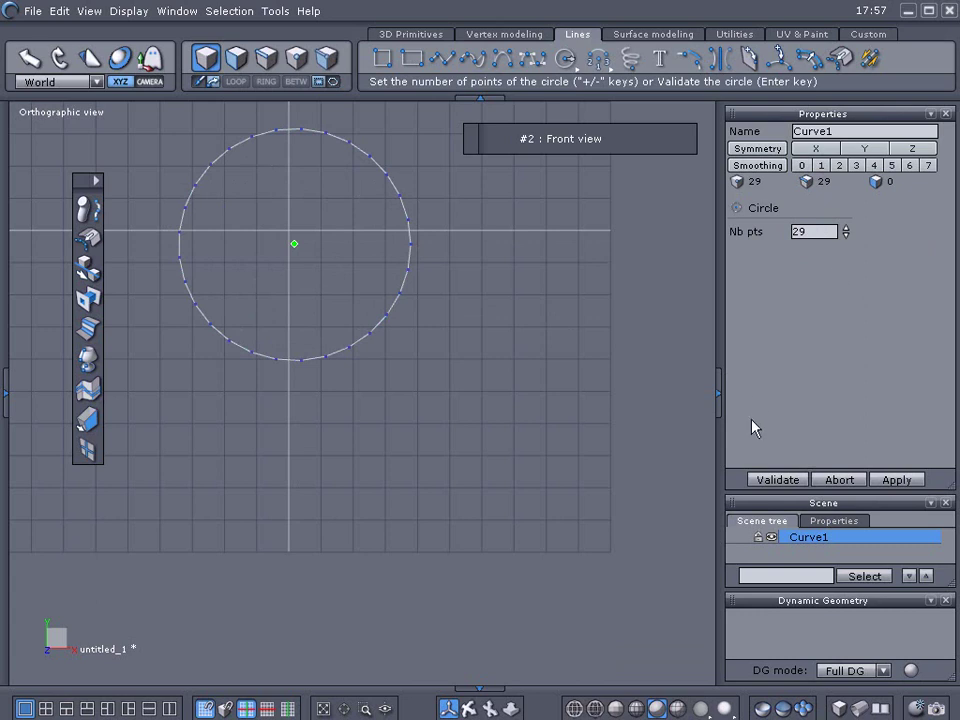
{"action": "left_click_drag", "start_coordinate": [845, 229], "coordinate": [845, 216]}
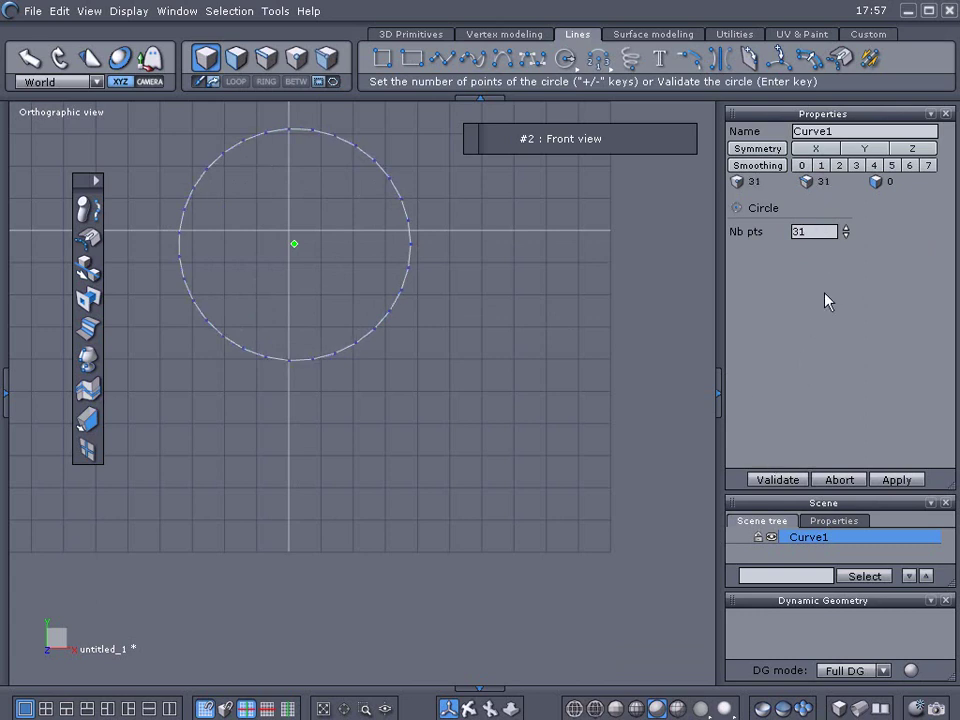
- Validate the 31-point circle, extrude it into a cylinder and rotate it -90° in X
{"action": "left_click", "coordinate": [779, 479]}
{"action": "right_click_drag", "start_coordinate": [626, 439], "coordinate": [285, 294]}
{"action": "left_click_drag", "start_coordinate": [249, 244], "coordinate": [60, 186], "text": "shift"}
{"action": "left_click", "coordinate": [208, 60]}
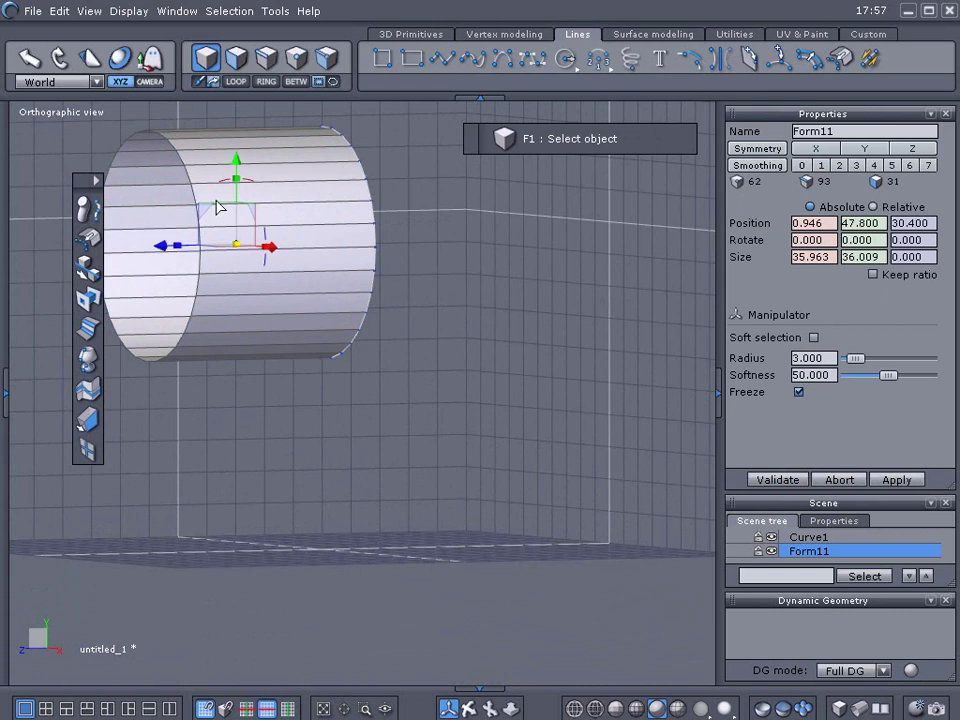
{"action": "left_click_drag", "start_coordinate": [251, 197], "coordinate": [270, 254]}
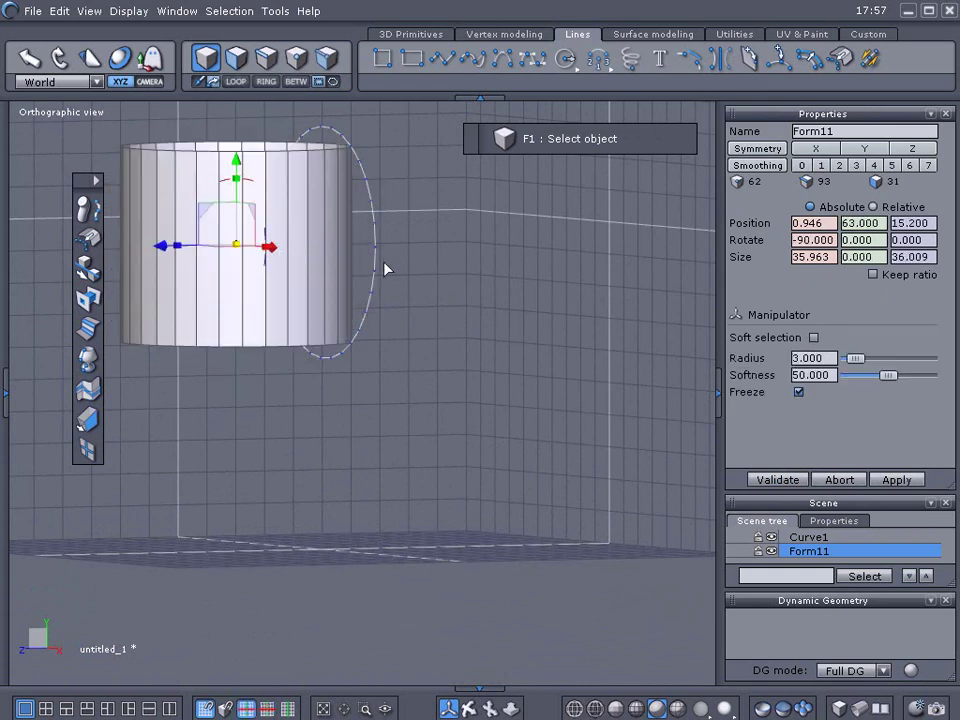
- Delete the leftover Curve1 circle and recentre the view on cylinder Form11
{"action": "left_click", "coordinate": [380, 263]}
{"action": "key", "text": "Delete"}
{"action": "middle_click_drag", "start_coordinate": [380, 262], "coordinate": [478, 400]}
{"action": "left_click", "coordinate": [458, 435]}
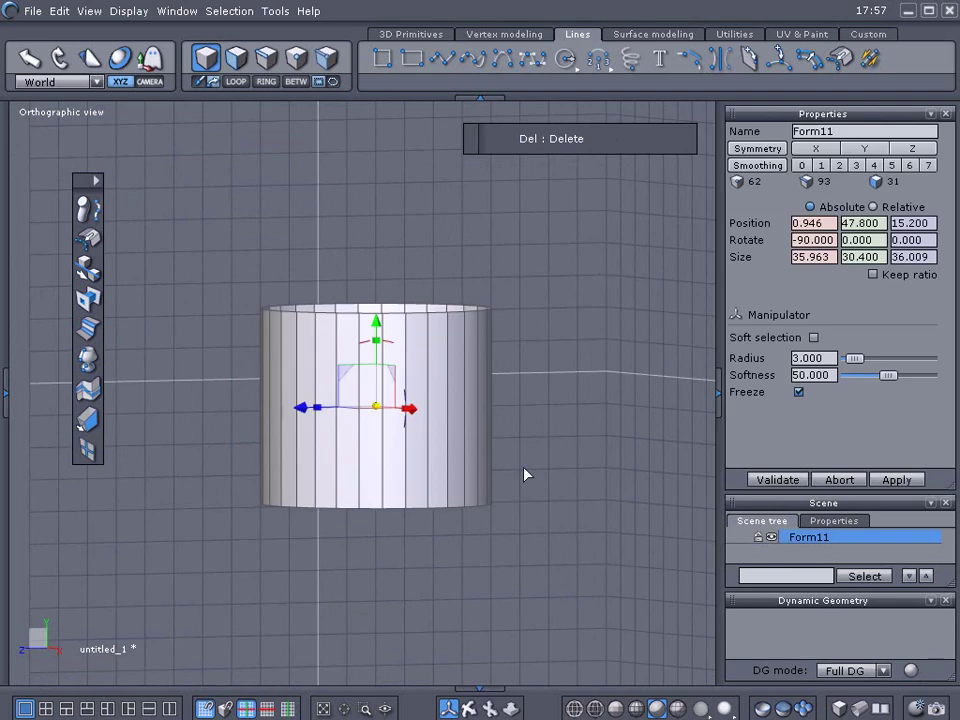
{"action": "middle_click_drag", "start_coordinate": [523, 471], "coordinate": [561, 499]}
- Give the cylinder smoothing level 1 and bake it into the mesh via Dynamic Geometry
{"action": "left_click", "coordinate": [558, 430]}
{"action": "left_click", "coordinate": [447, 336]}
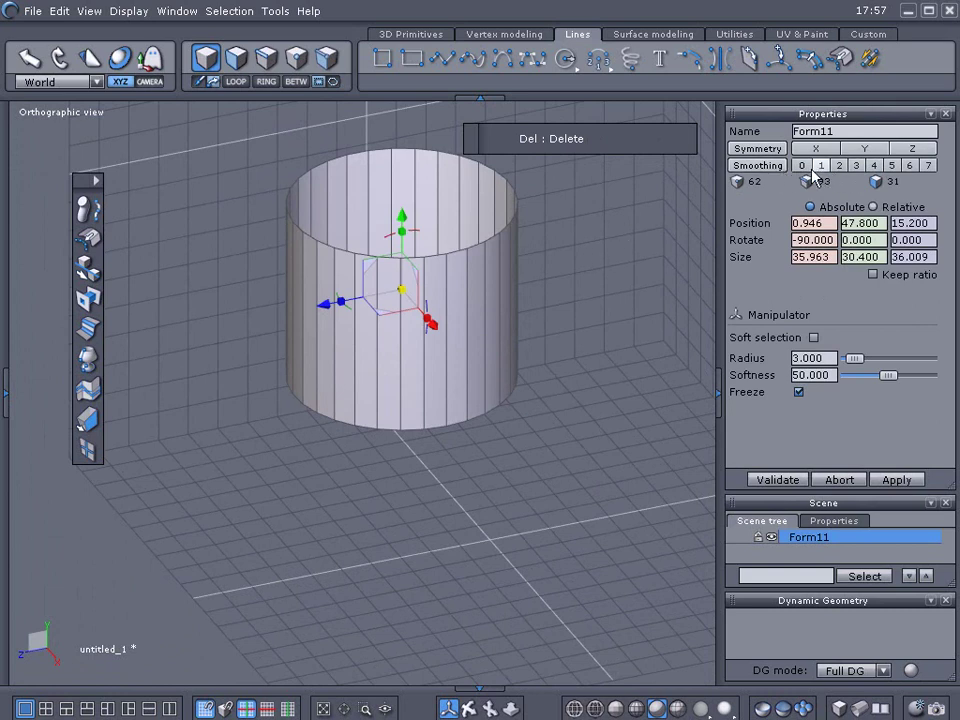
{"action": "left_click", "coordinate": [820, 165]}
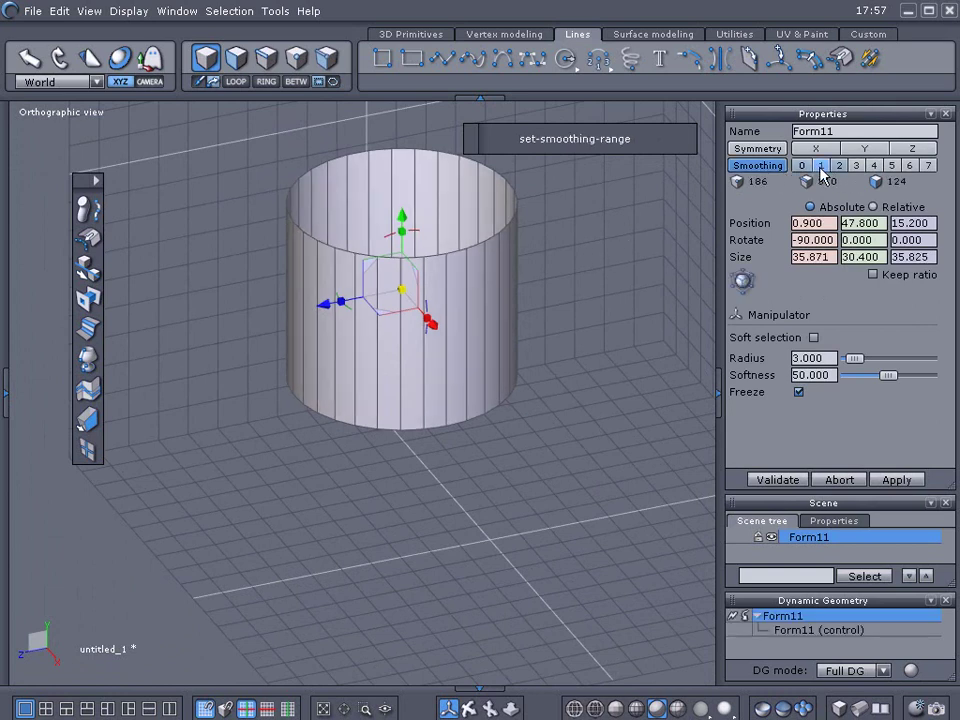
{"action": "left_click", "coordinate": [737, 616]}
- Inspect the smoothed cylinder from the front and above, then delete it
{"action": "left_click", "coordinate": [506, 450]}
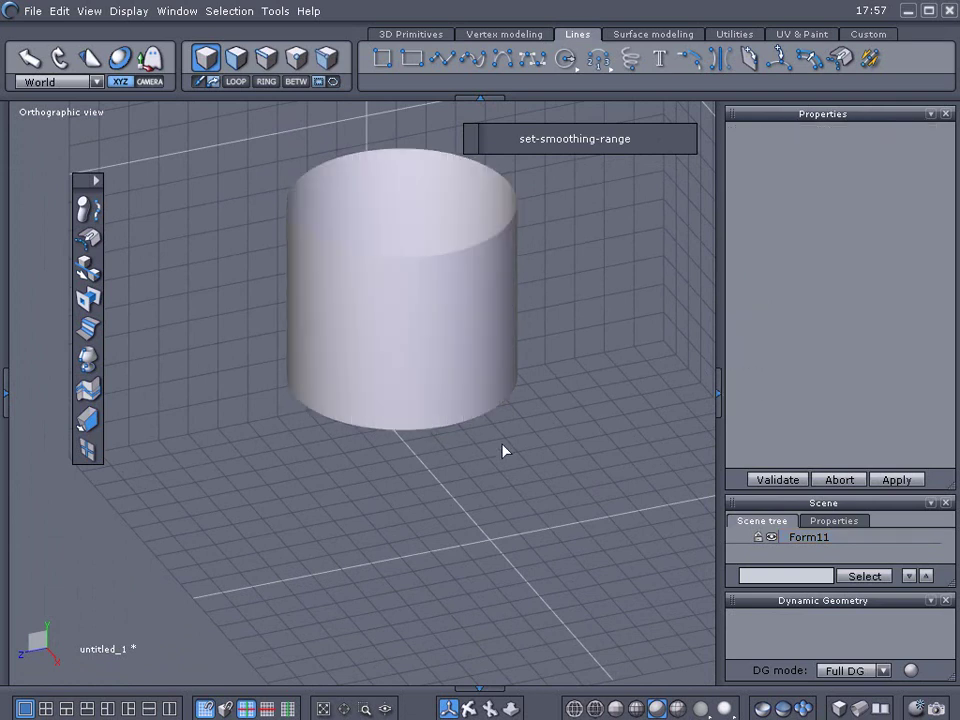
{"action": "key", "text": "F2"}
{"action": "right_click_drag", "start_coordinate": [363, 360], "coordinate": [563, 396]}
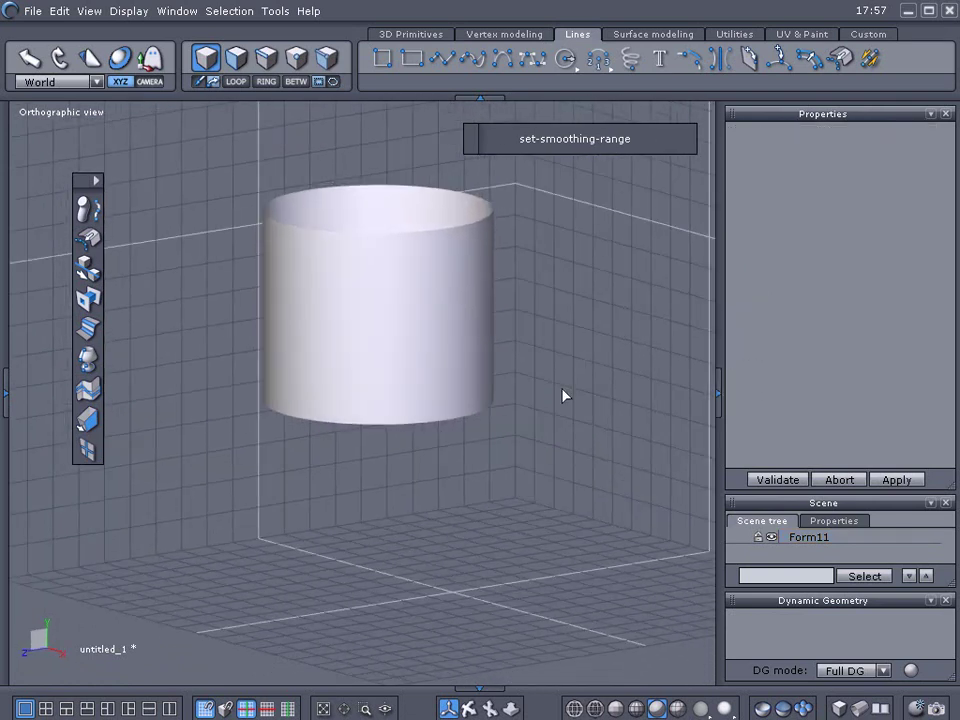
{"action": "scroll", "coordinate": [416, 375], "scroll_direction": "up", "scroll_amount": 3}
{"action": "middle_click_drag", "start_coordinate": [414, 381], "coordinate": [405, 422]}
{"action": "scroll", "coordinate": [452, 482], "scroll_direction": "down", "scroll_amount": 3}
{"action": "left_click", "coordinate": [408, 416]}
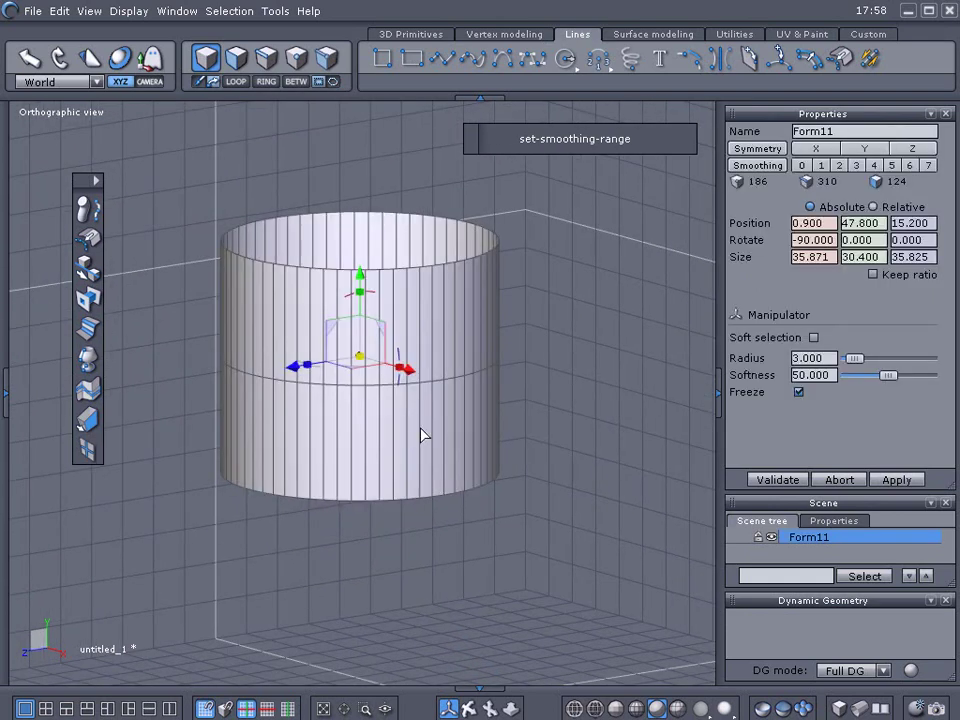
{"action": "key", "text": "Delete"}
- Add a cube primitive and place a pasted duplicate beside it
{"action": "left_click", "coordinate": [405, 35]}
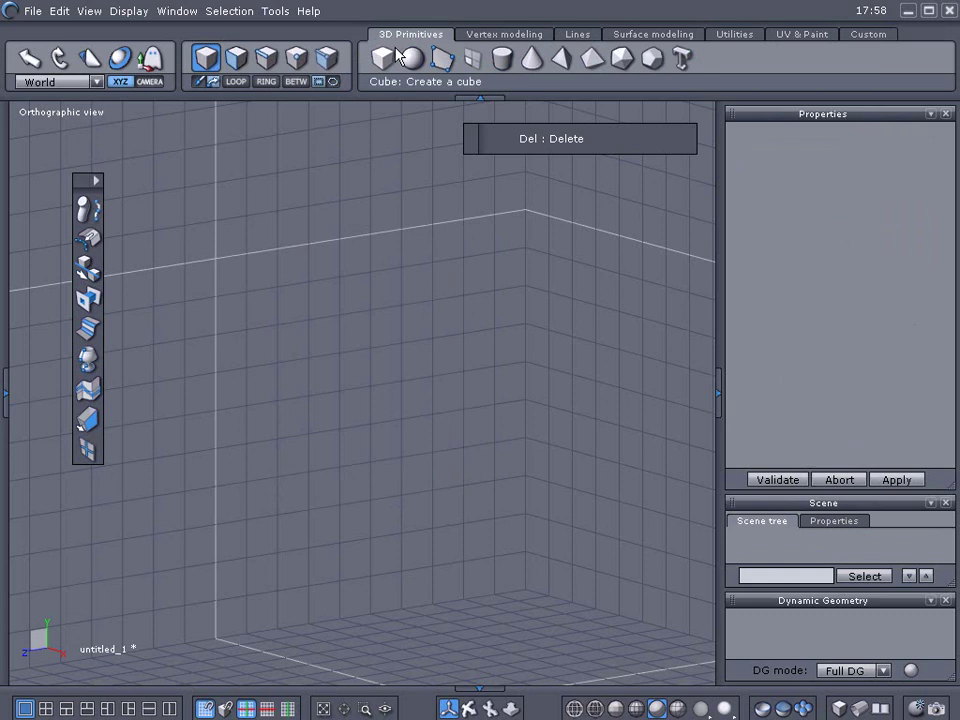
{"action": "left_click_drag", "start_coordinate": [385, 58], "coordinate": [191, 433]}
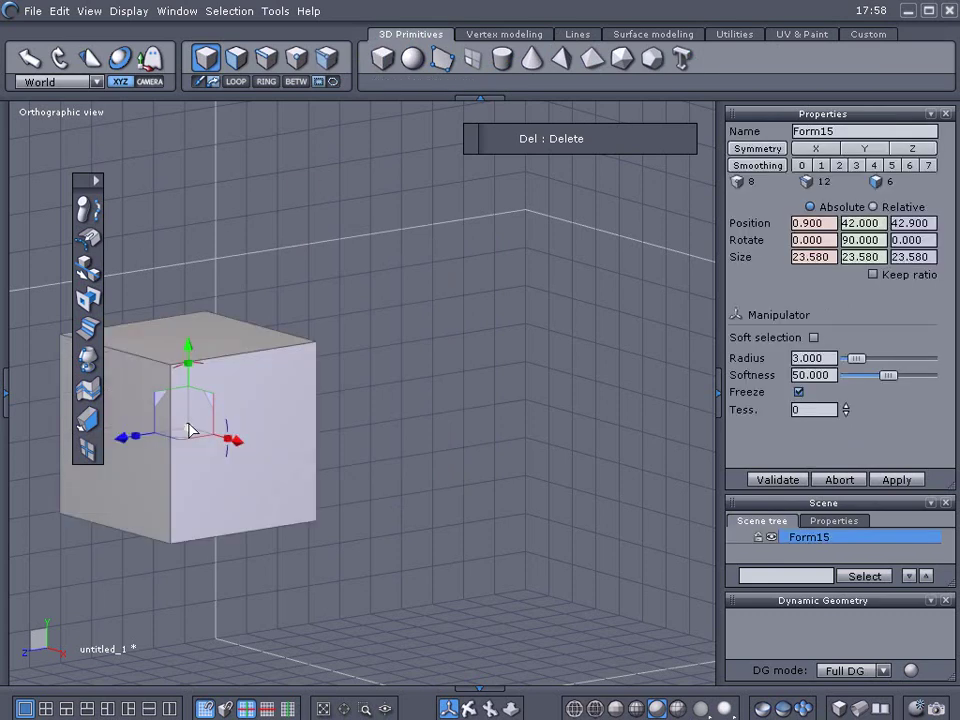
{"action": "scroll", "coordinate": [205, 380], "scroll_direction": "down", "scroll_amount": 3}
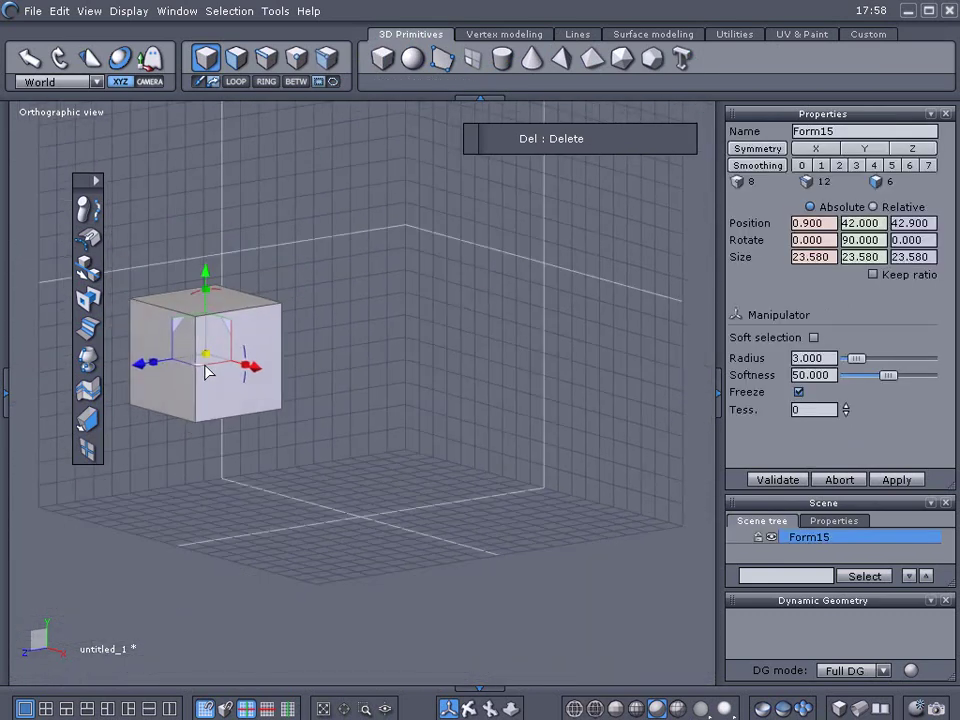
{"action": "key", "text": "ctrl+c"}
{"action": "key", "text": "ctrl+v"}
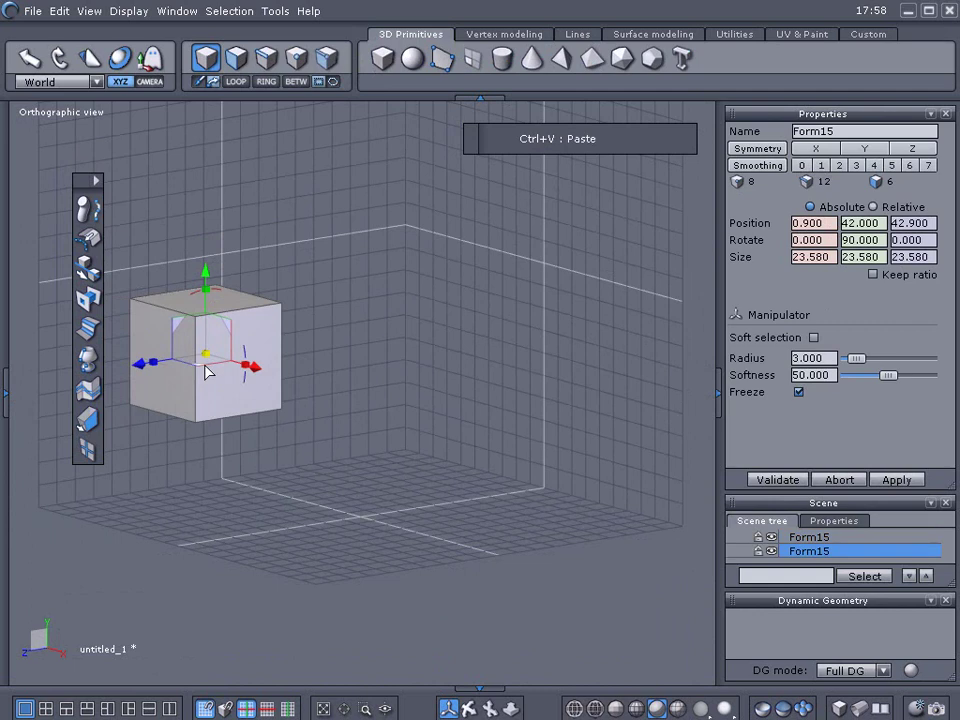
{"action": "left_click_drag", "start_coordinate": [242, 379], "coordinate": [386, 439]}
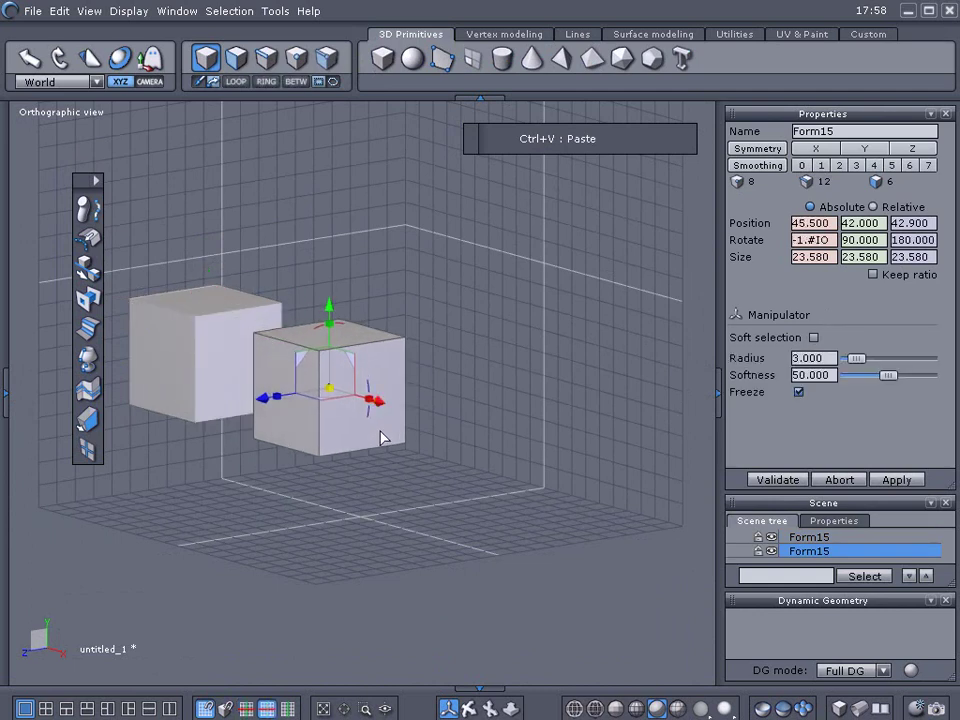
- Quad-tessellate all faces of the second cube, then place a copy to its right
{"action": "left_click", "coordinate": [236, 59]}
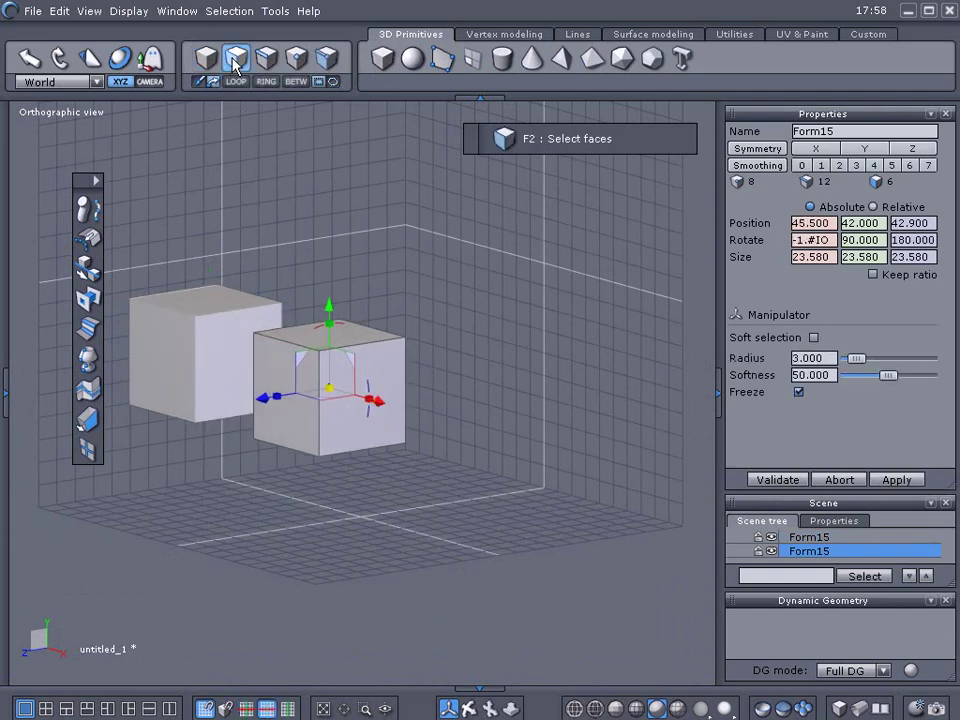
{"action": "key", "text": "ctrl+a"}
{"action": "left_click", "coordinate": [88, 450]}
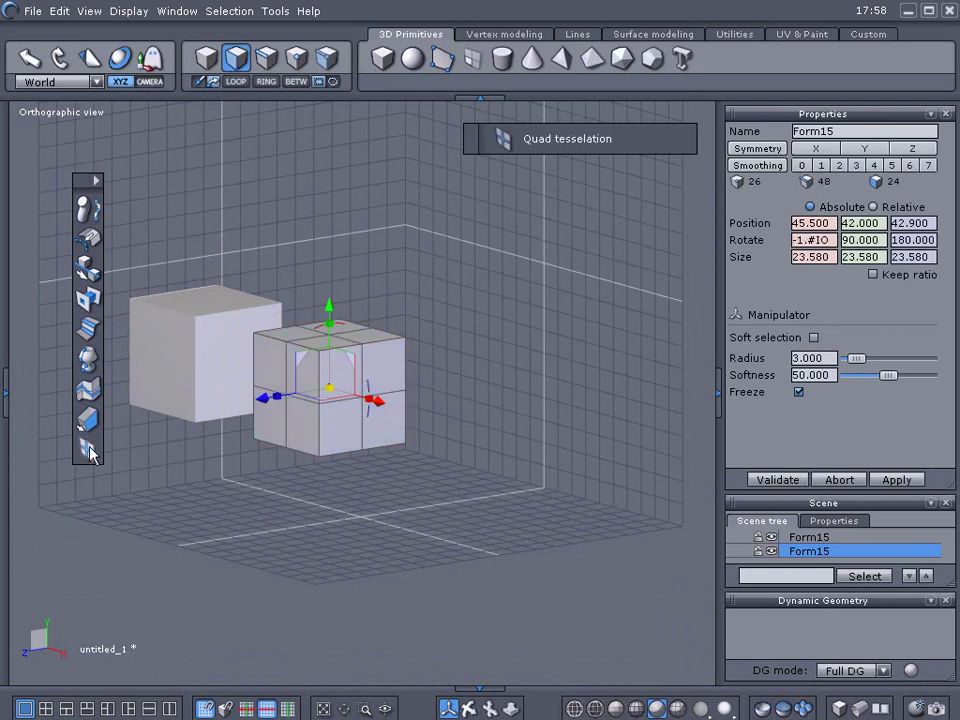
{"action": "left_click", "coordinate": [208, 62]}
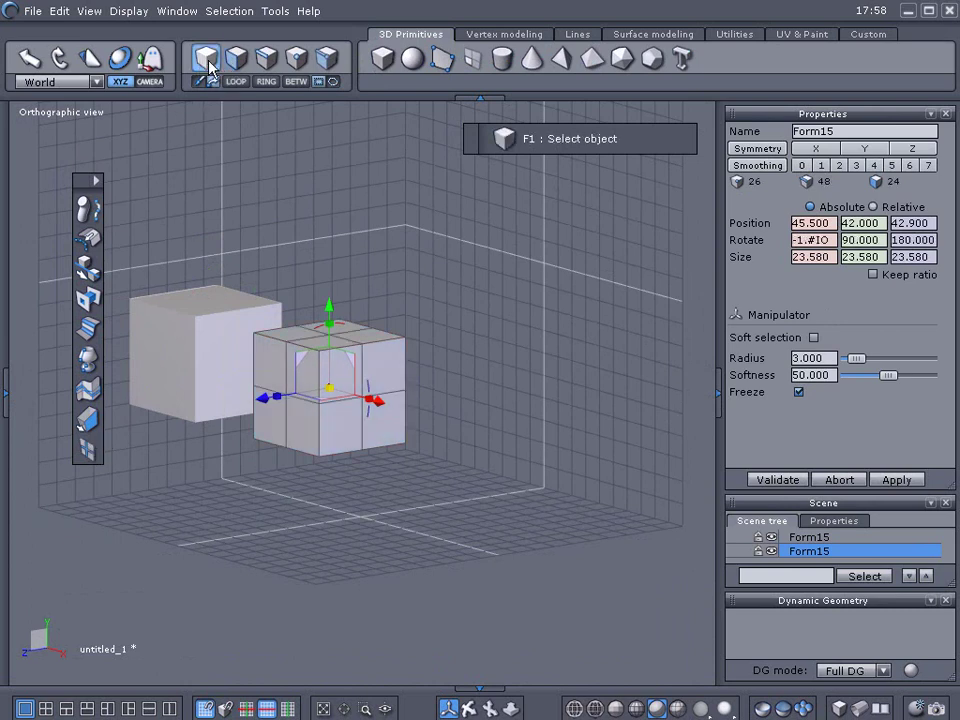
{"action": "key", "text": "ctrl+c"}
{"action": "key", "text": "ctrl+v"}
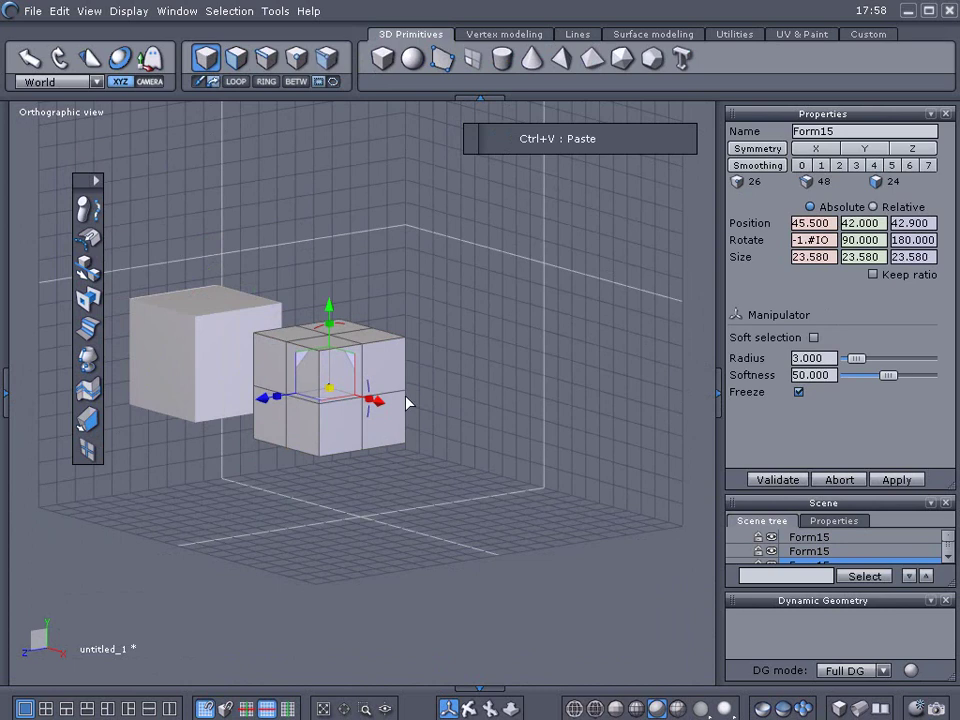
{"action": "left_click_drag", "start_coordinate": [390, 407], "coordinate": [506, 448]}
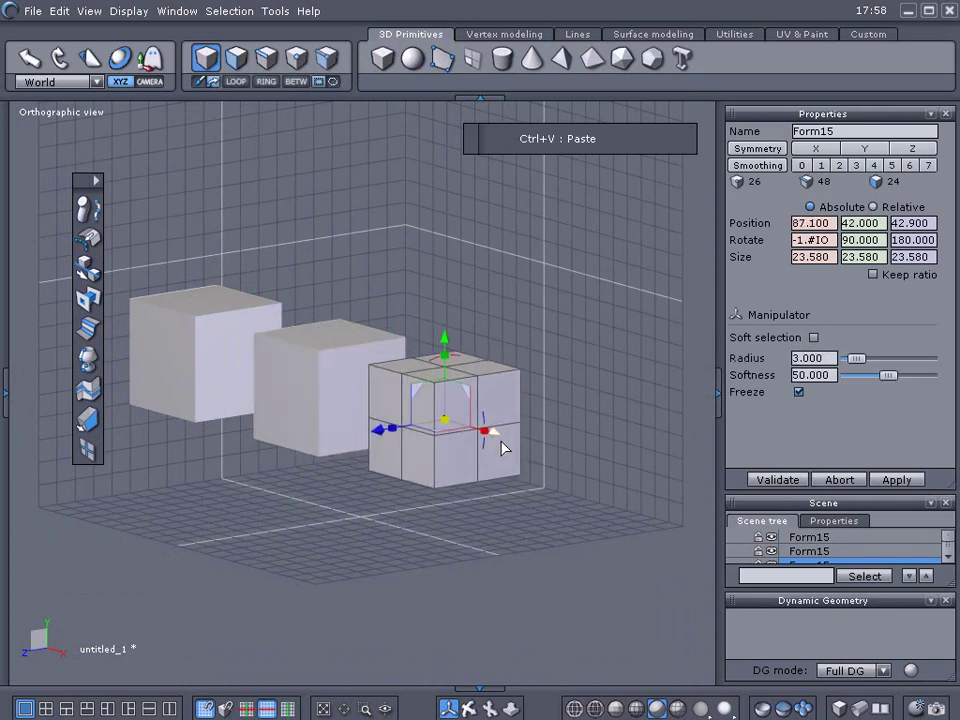
- Tessellate the third cube into a 4x4 grid and place a copy further right
{"action": "left_click", "coordinate": [238, 60]}
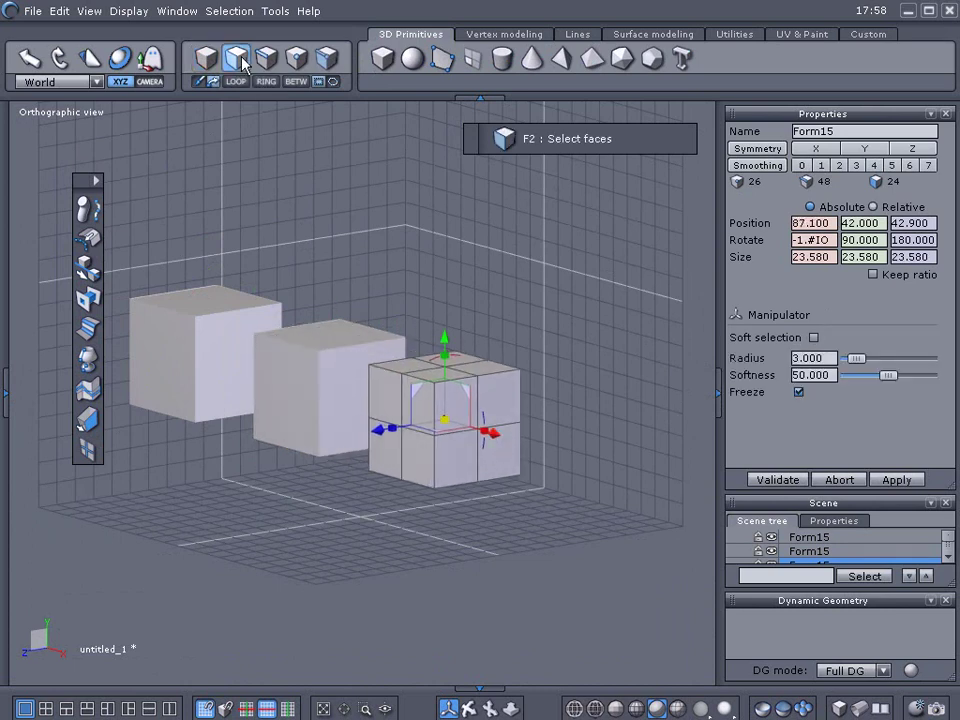
{"action": "key", "text": "ctrl+a"}
{"action": "left_click", "coordinate": [90, 450]}
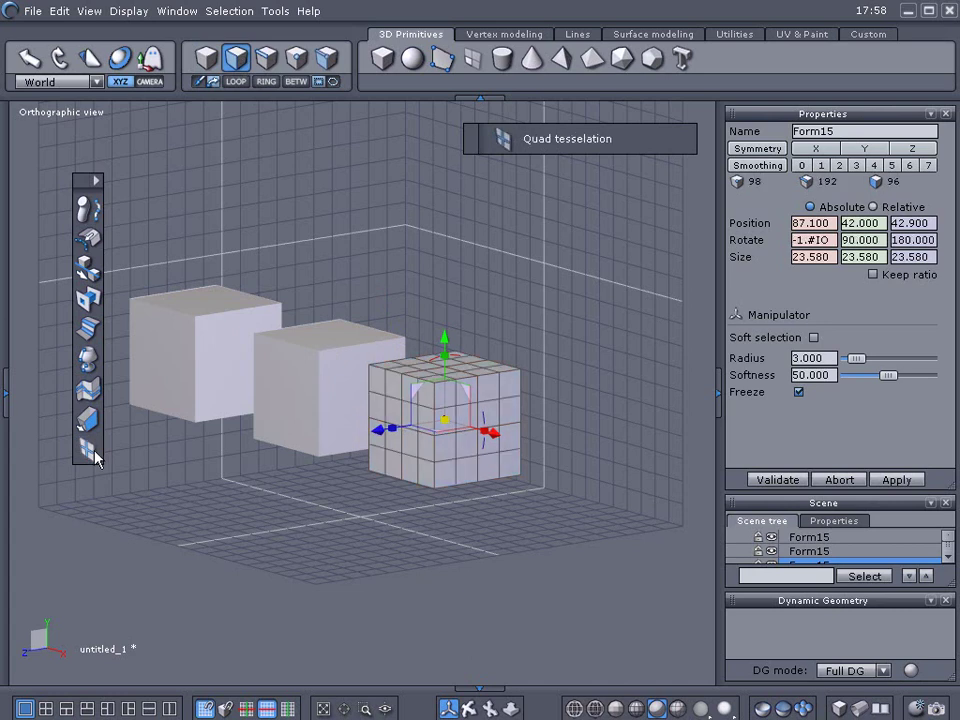
{"action": "left_click", "coordinate": [206, 60]}
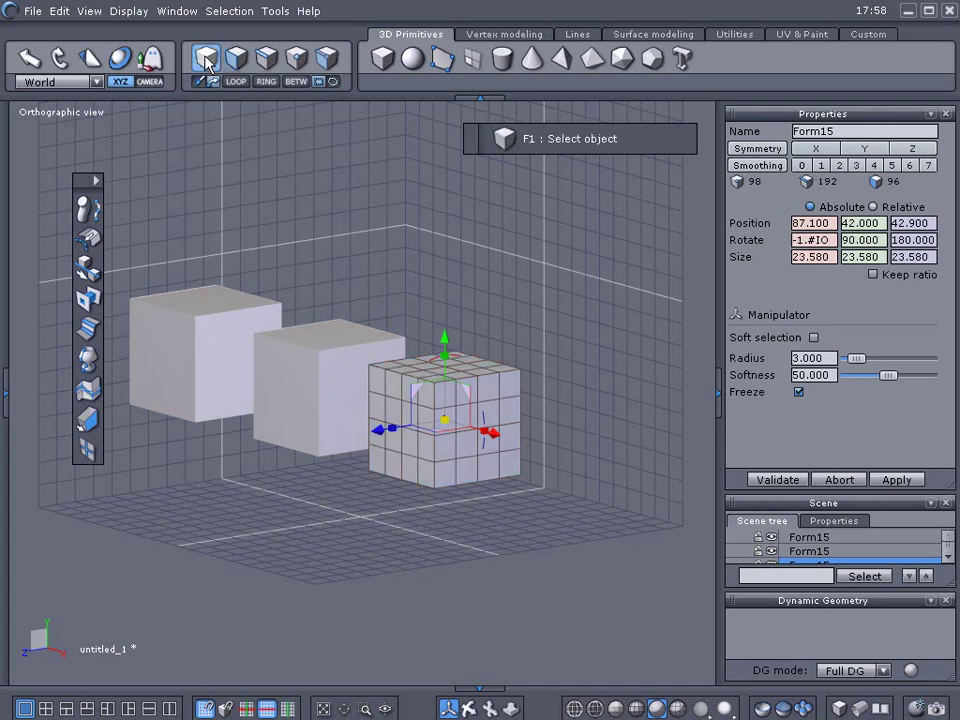
{"action": "key", "text": "ctrl+c"}
{"action": "key", "text": "ctrl+v"}
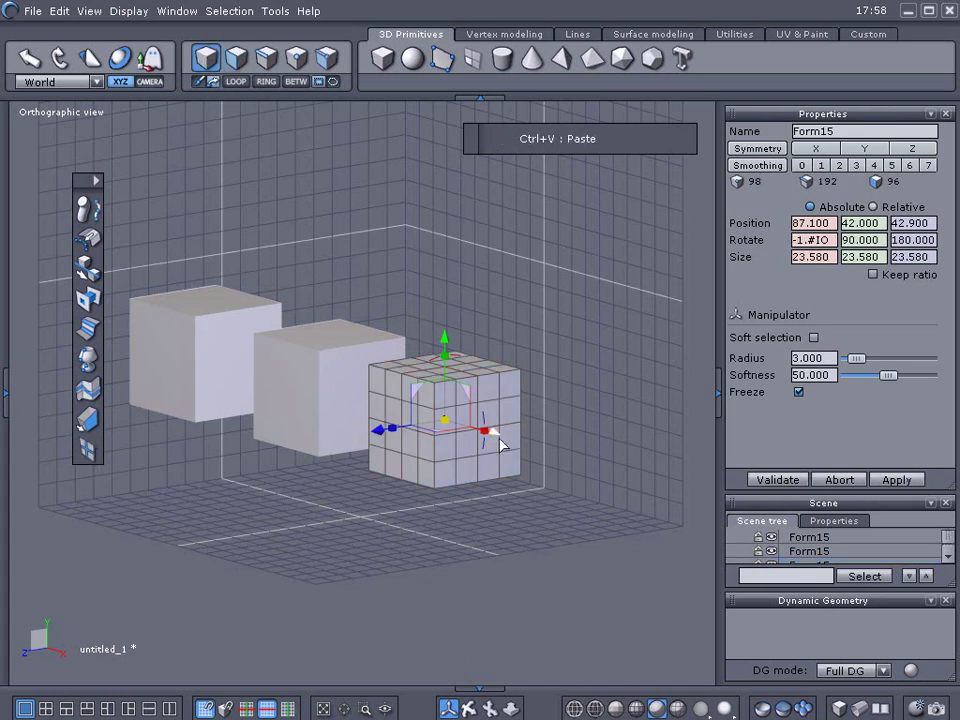
{"action": "left_click_drag", "start_coordinate": [499, 443], "coordinate": [606, 481]}
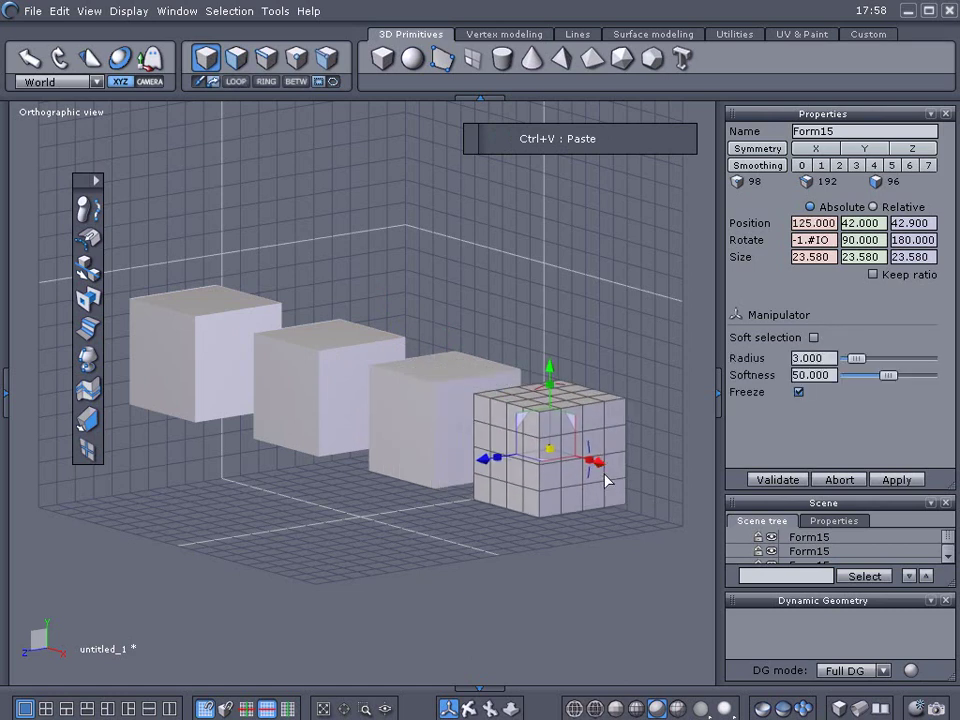
- Quad-tessellate the rightmost cube once more, reaching 386 vertices and 384 faces
{"action": "left_click", "coordinate": [237, 60]}
{"action": "key", "text": "ctrl+a"}
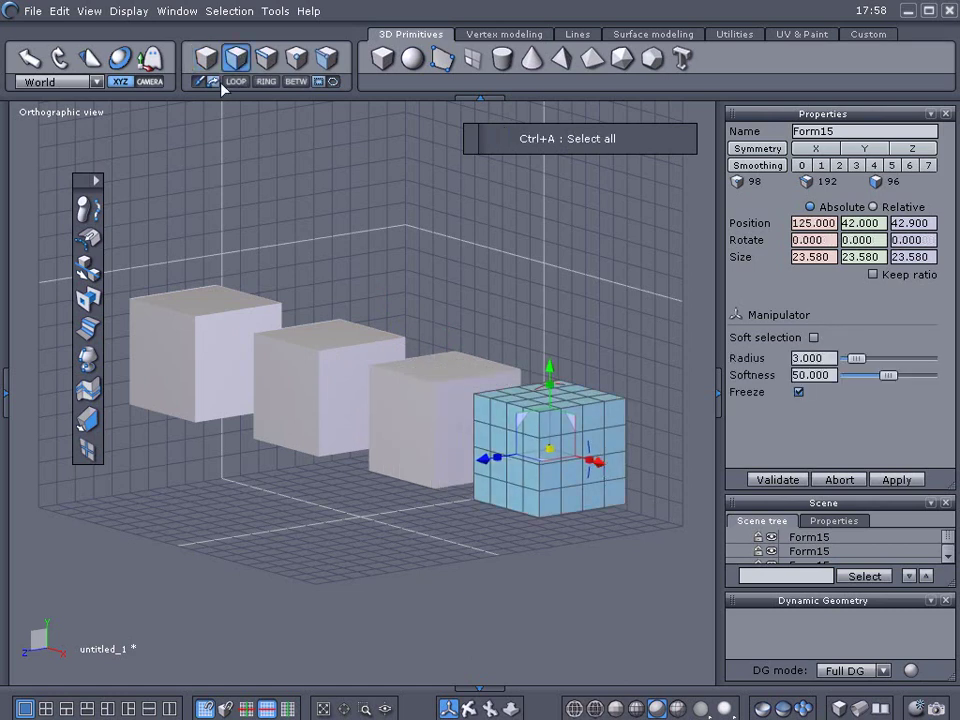
{"action": "left_click", "coordinate": [87, 452]}
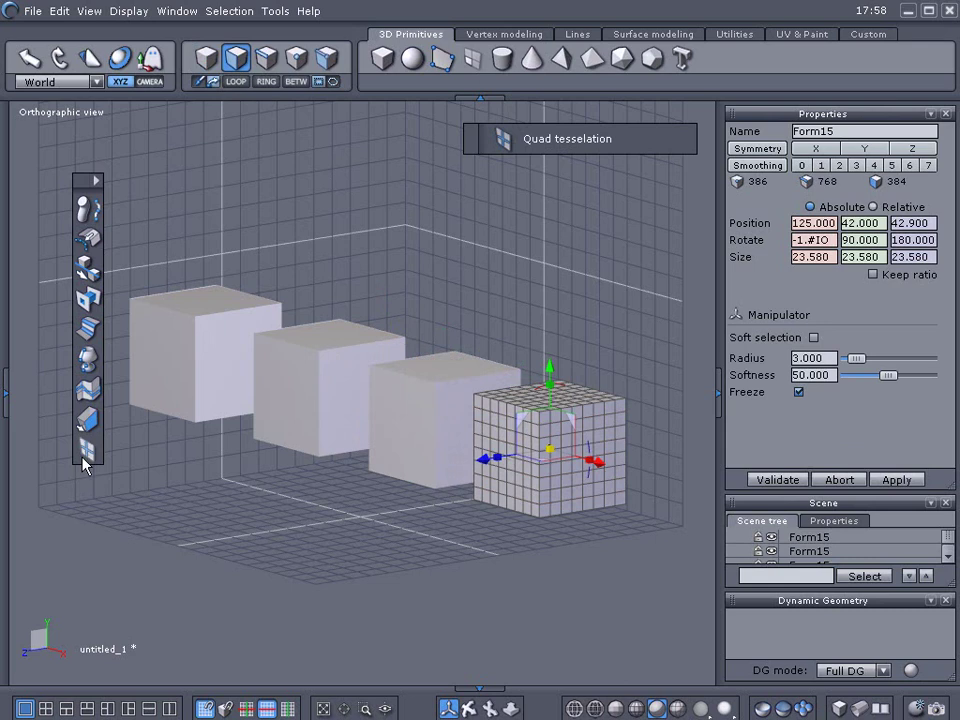
- Select all four Form cubes in the Scene list and group them
{"action": "right_click_drag", "start_coordinate": [241, 505], "coordinate": [322, 496]}
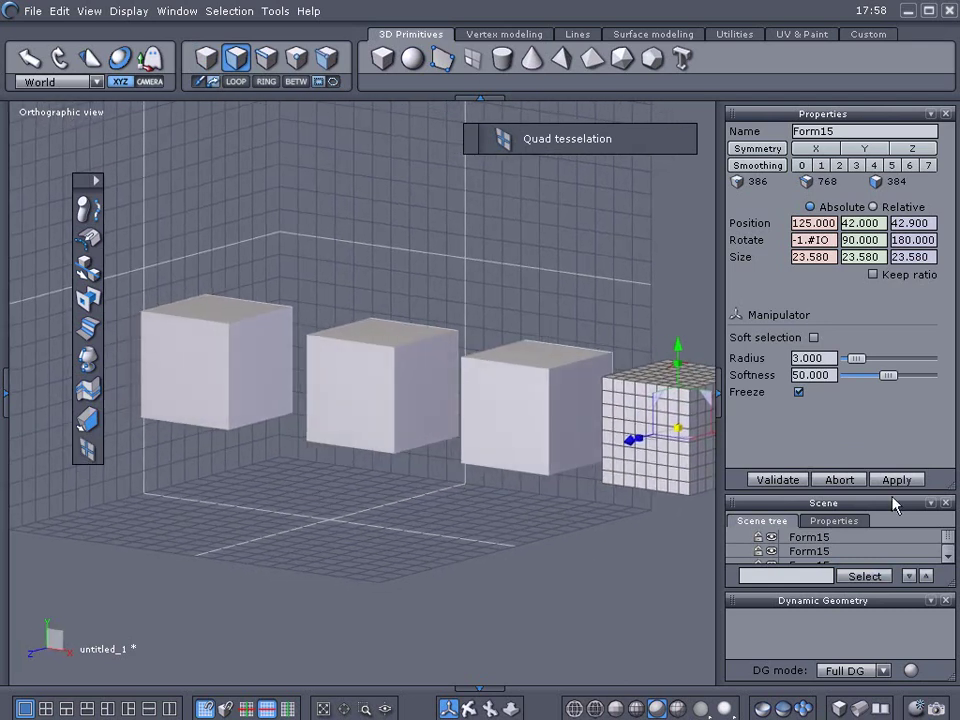
{"action": "left_click_drag", "start_coordinate": [878, 417], "coordinate": [866, 346]}
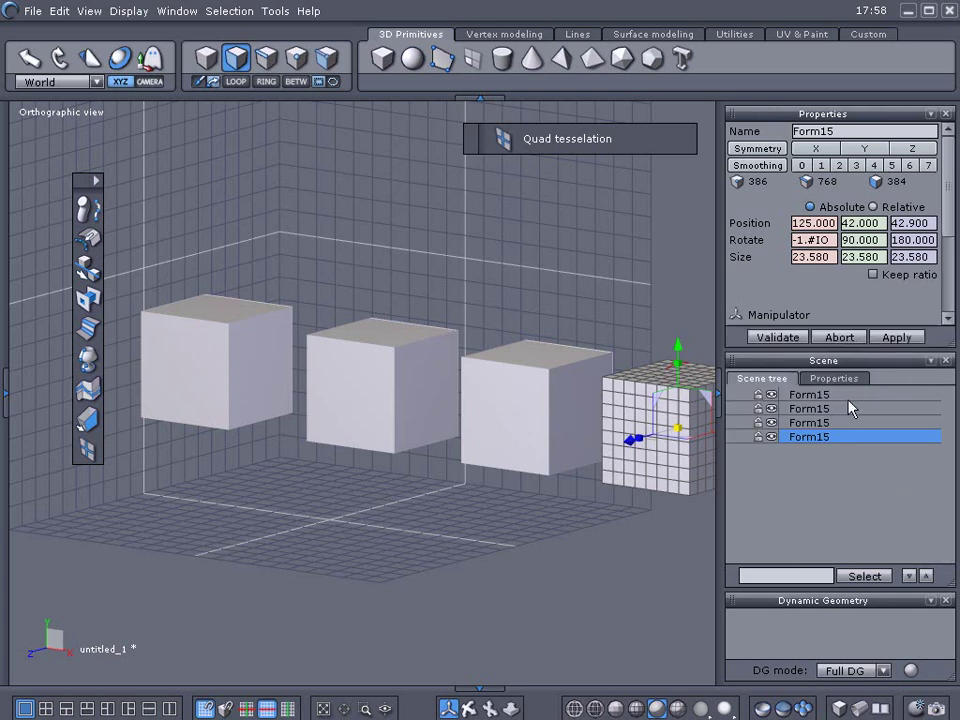
{"action": "key", "text": "ctrl+a"}
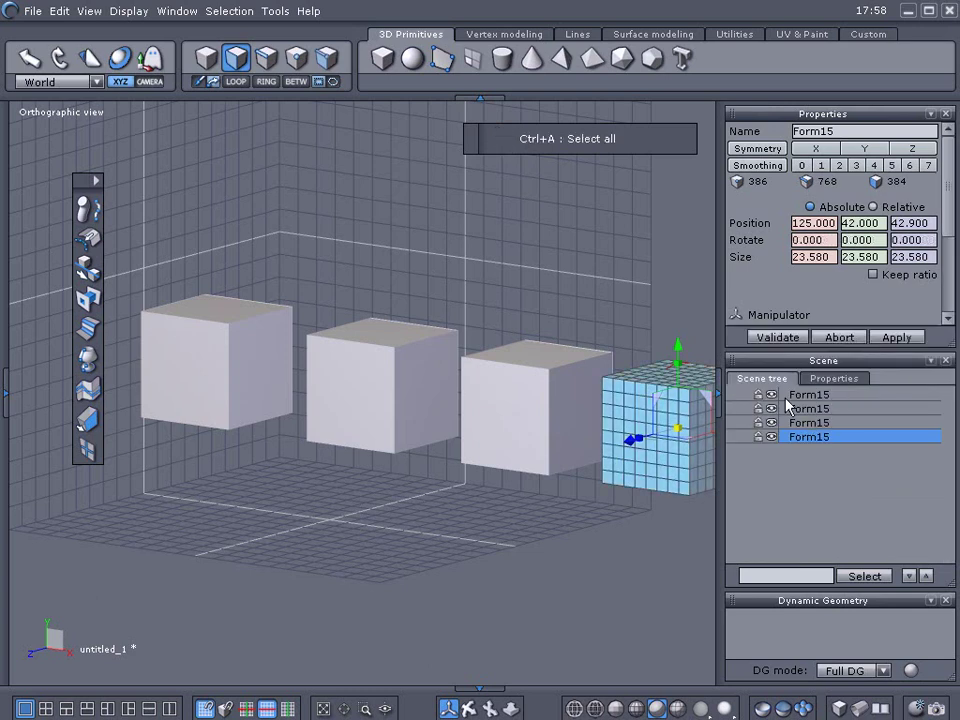
{"action": "key", "text": "F1"}
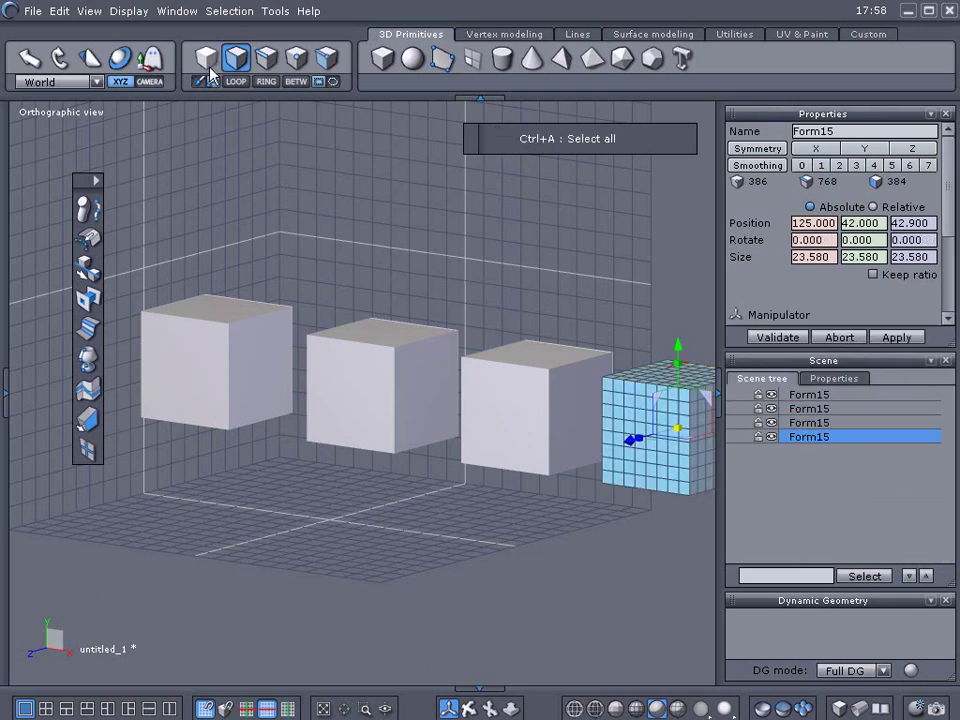
{"action": "left_click", "coordinate": [787, 398]}
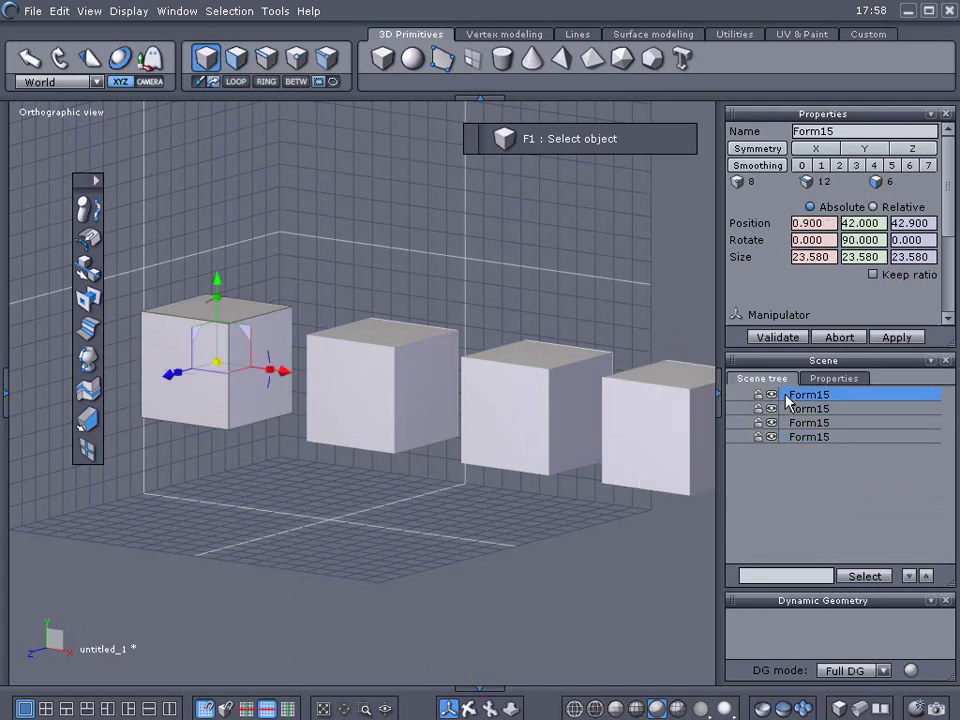
{"action": "key", "text": "ctrl+a"}
{"action": "right_click", "coordinate": [789, 400]}
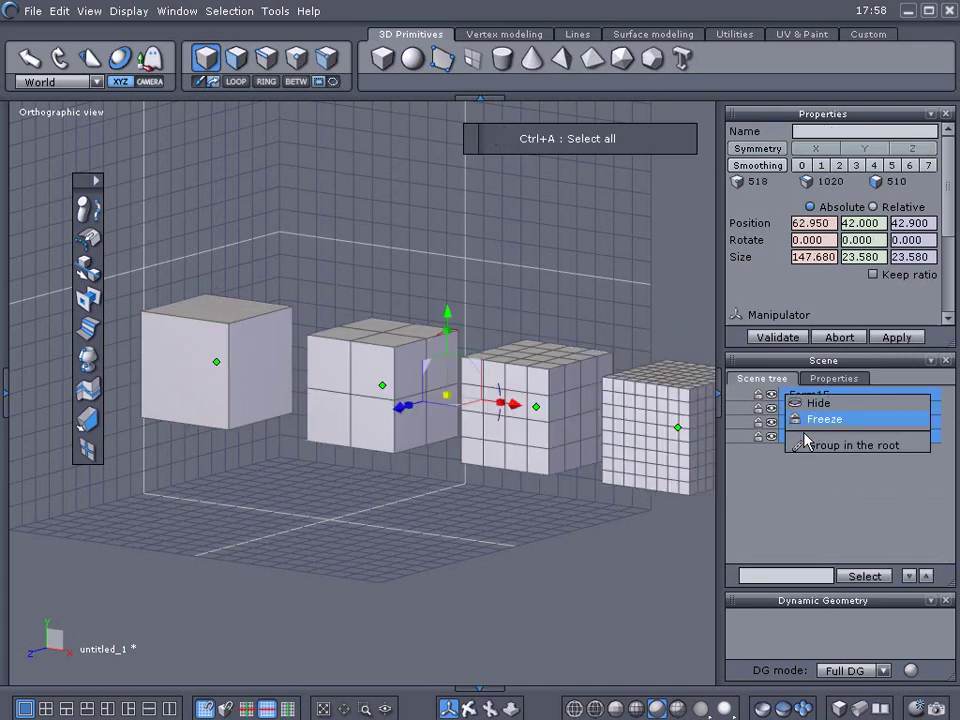
{"action": "left_click", "coordinate": [806, 445]}
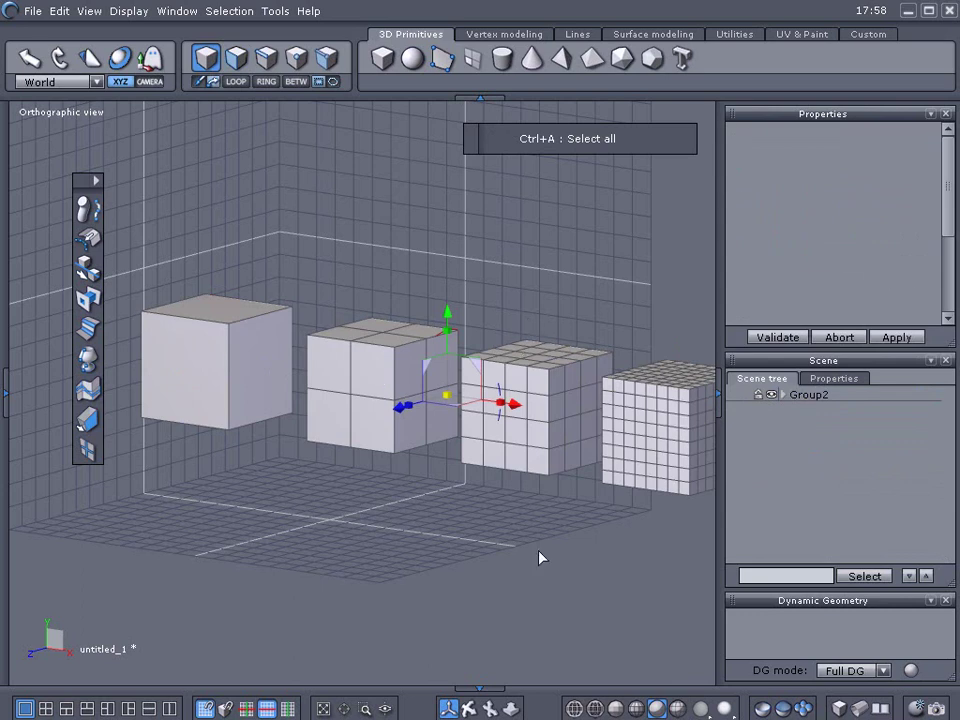
- Apply smoothing level 1 to Group2 and frame the cubes in the view
{"action": "key", "text": "ctrl+a"}
{"action": "middle_click_drag", "start_coordinate": [713, 314], "coordinate": [605, 281]}
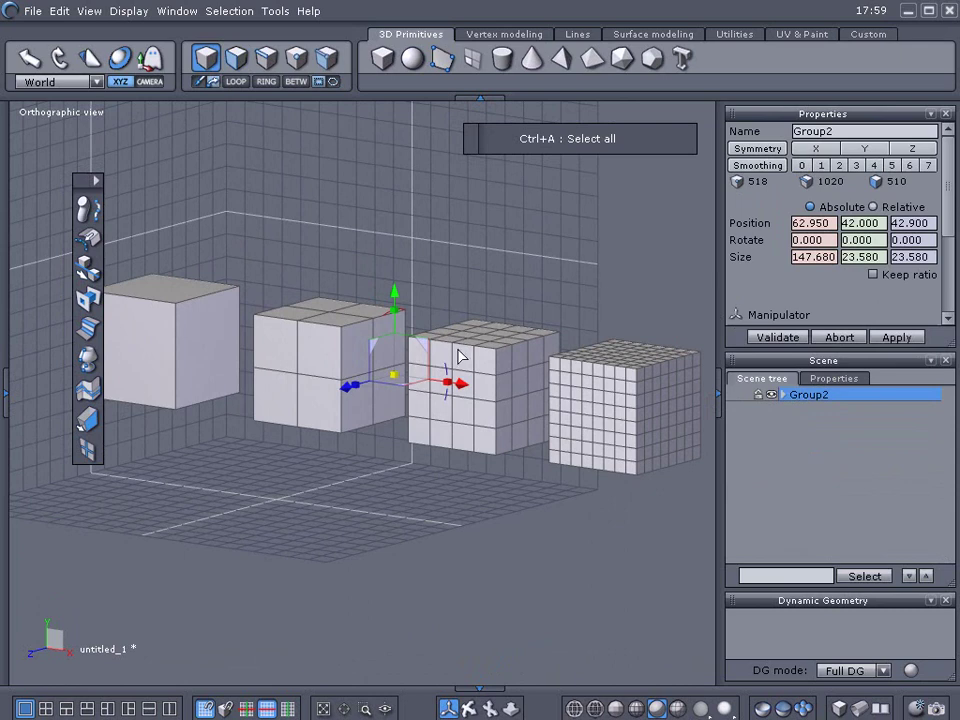
{"action": "left_click", "coordinate": [821, 165]}
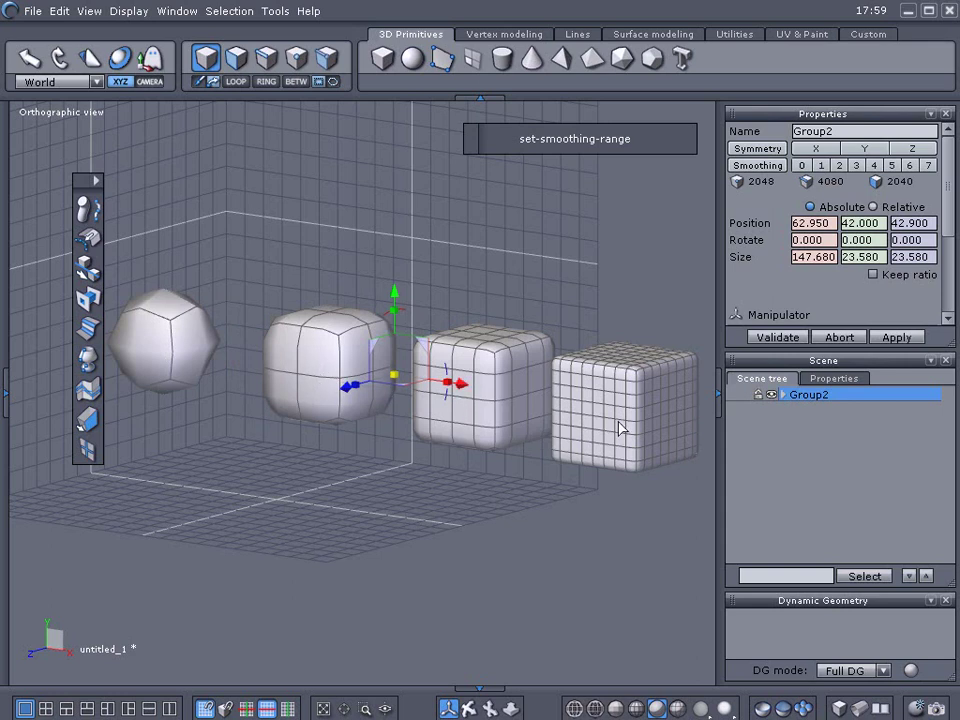
{"action": "middle_click_drag", "start_coordinate": [618, 428], "coordinate": [618, 400]}
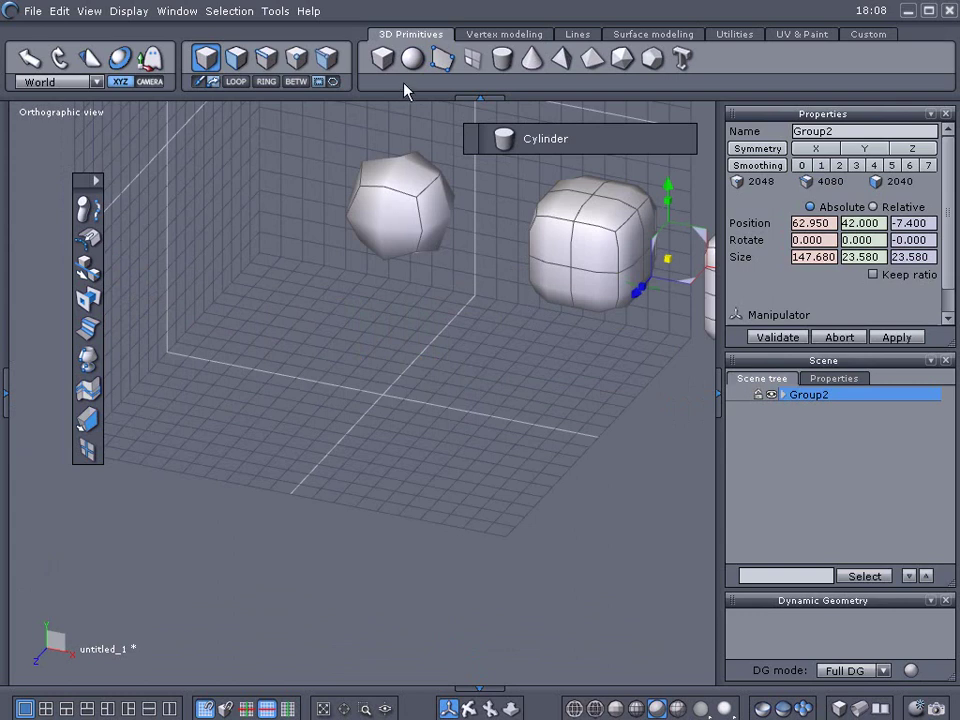
- Draw cylinder Shape17 with radius 12, height 27, 8 points per section and 8 sections
{"action": "left_click", "coordinate": [502, 60]}
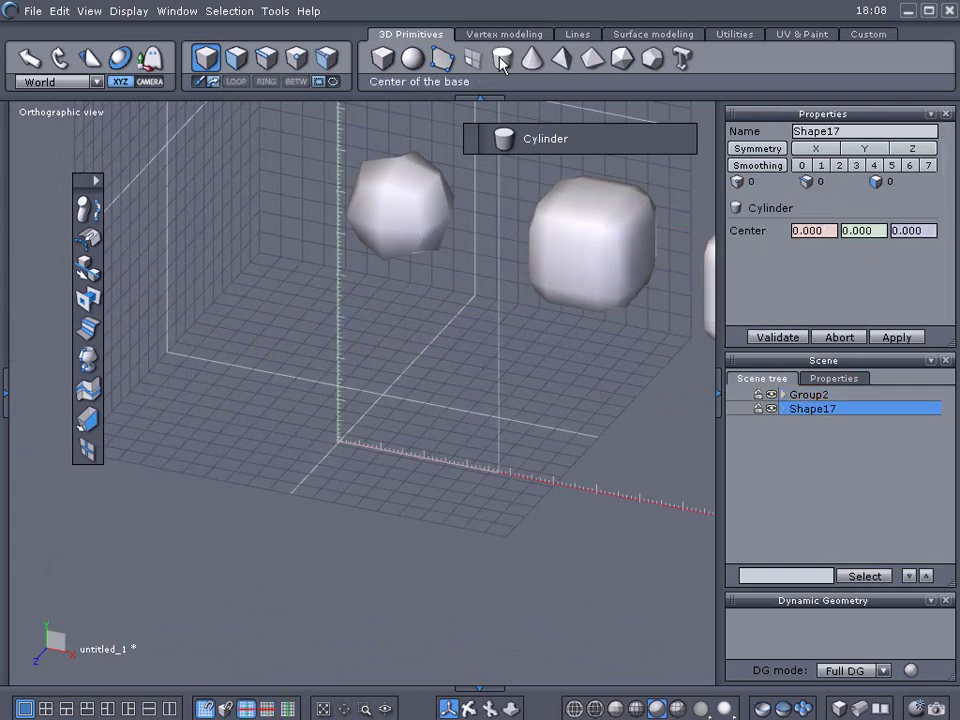
{"action": "left_click", "coordinate": [381, 423]}
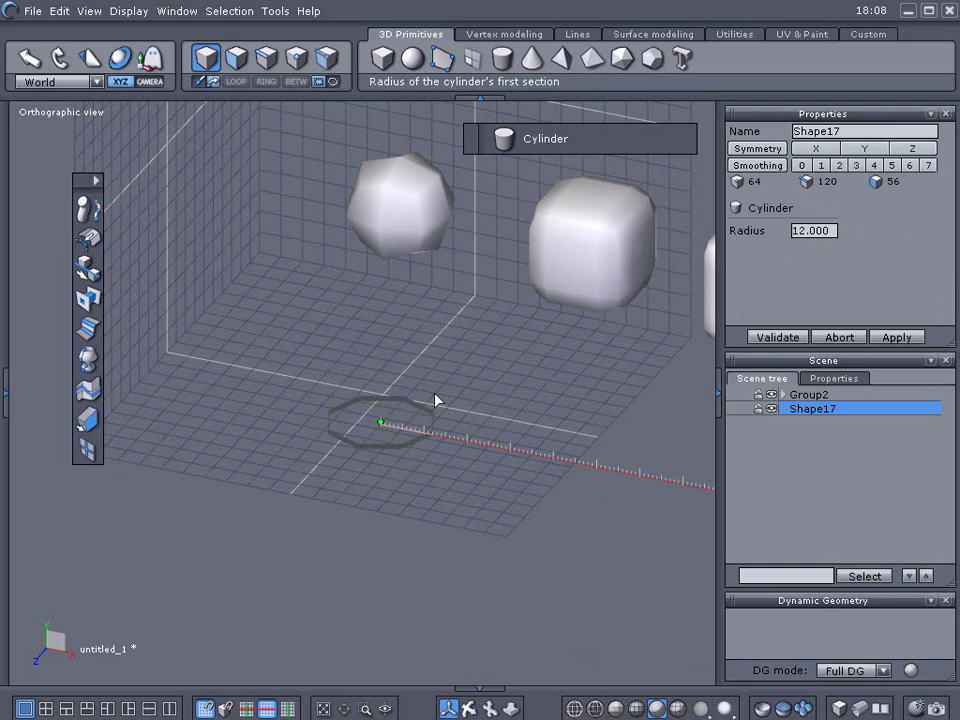
{"action": "left_click", "coordinate": [451, 386]}
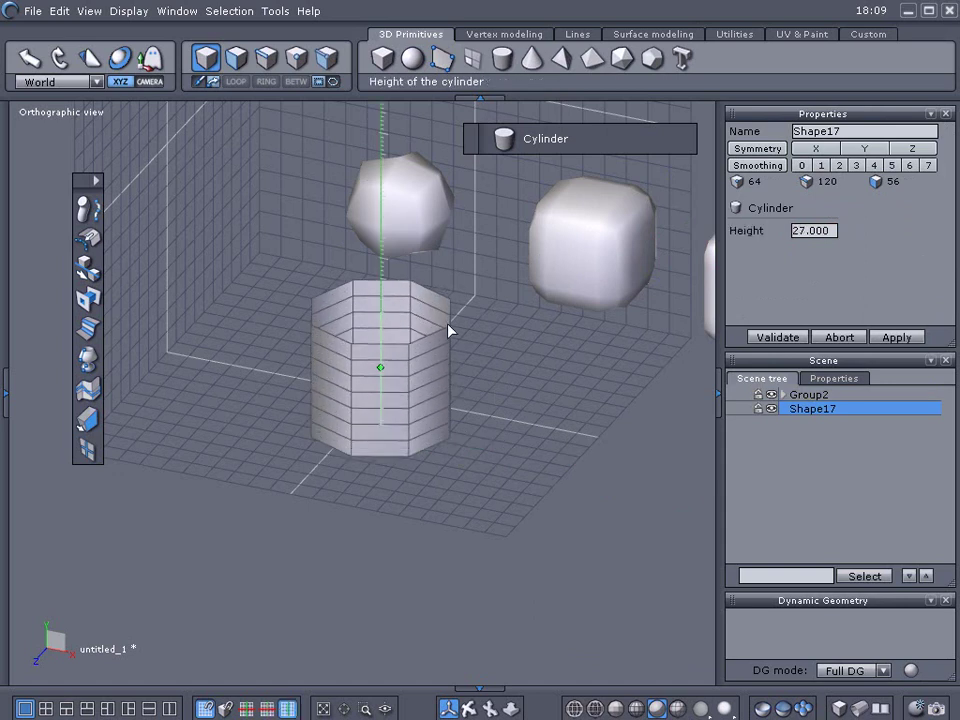
{"action": "left_click", "coordinate": [453, 290]}
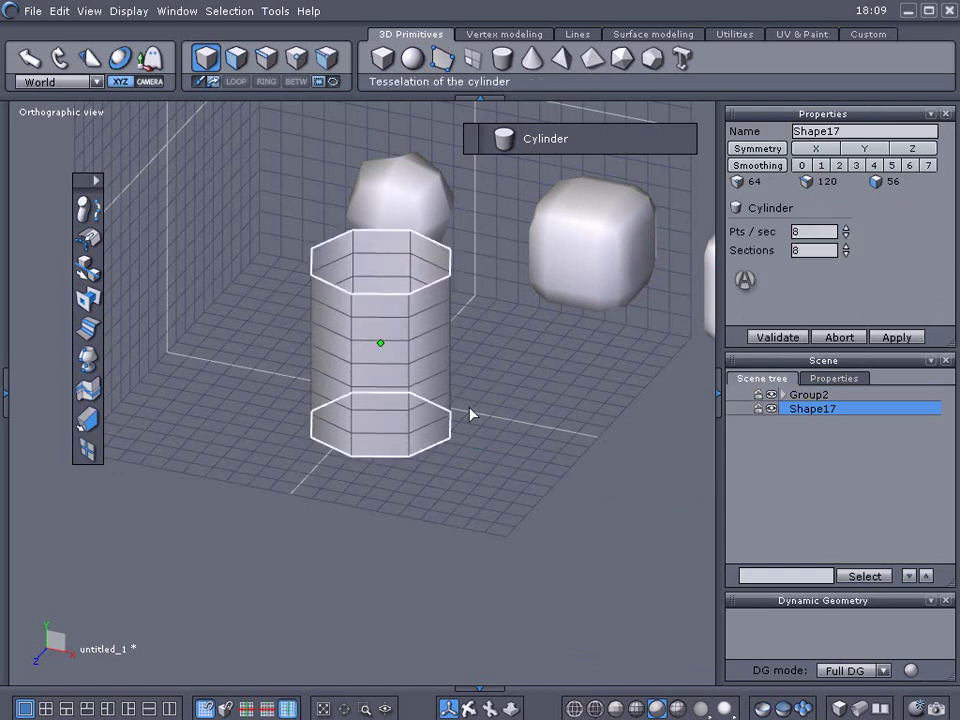
{"action": "middle_click_drag", "start_coordinate": [471, 411], "coordinate": [470, 436]}
{"action": "scroll", "coordinate": [470, 436], "scroll_direction": "up", "scroll_amount": 3}
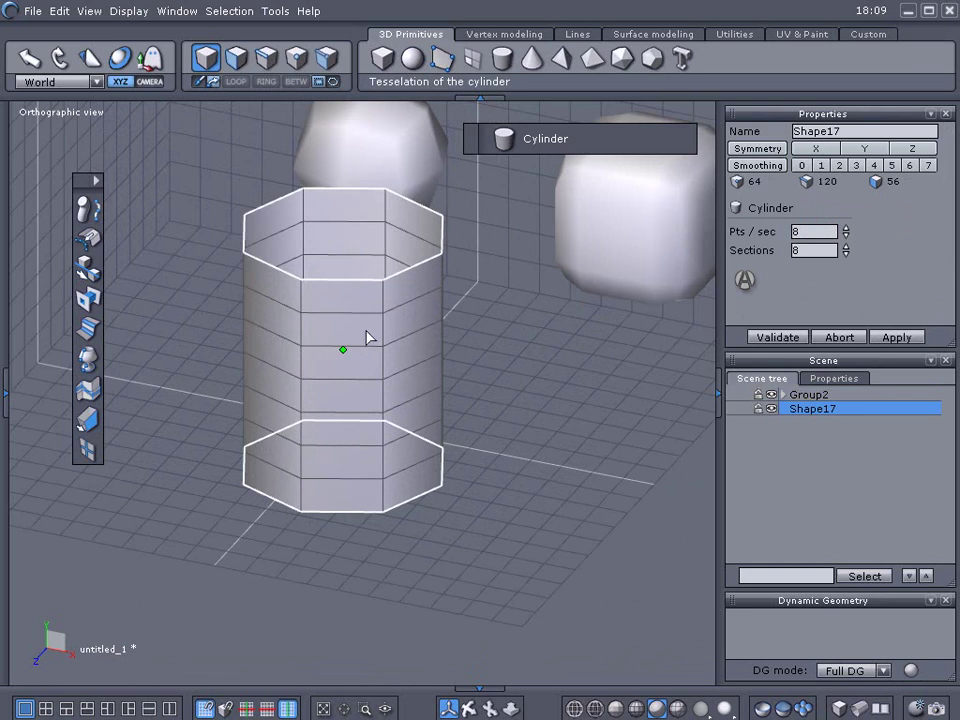
{"action": "scroll", "coordinate": [364, 334], "scroll_direction": "up", "scroll_amount": 2}
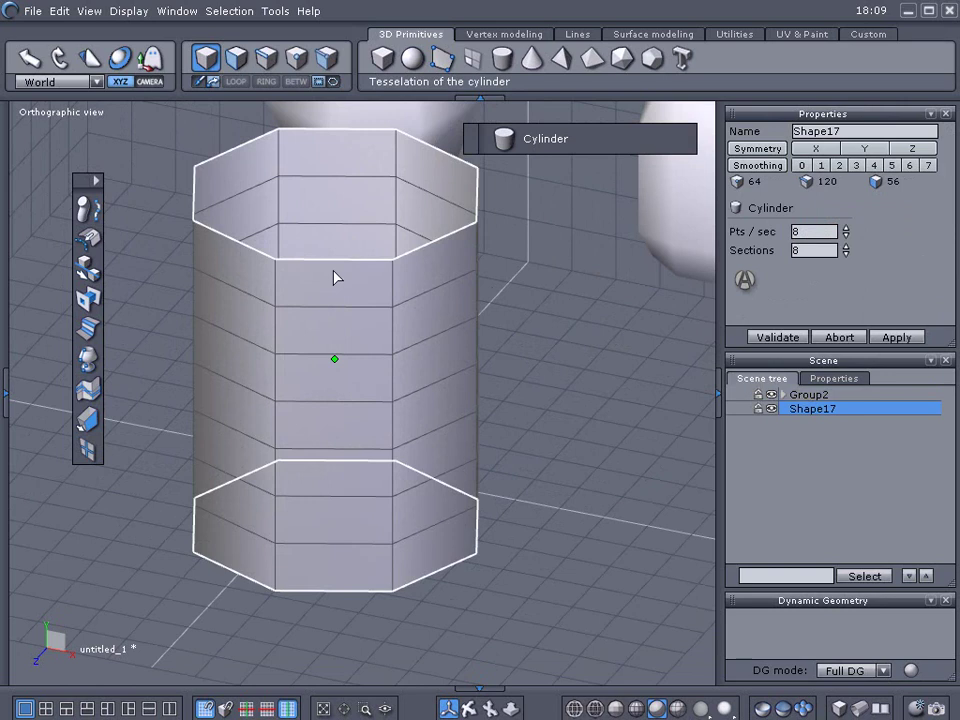
- Validate Shape17, try smoothing level 1, then revert to level 0 to keep it faceted
{"action": "left_click", "coordinate": [776, 338]}
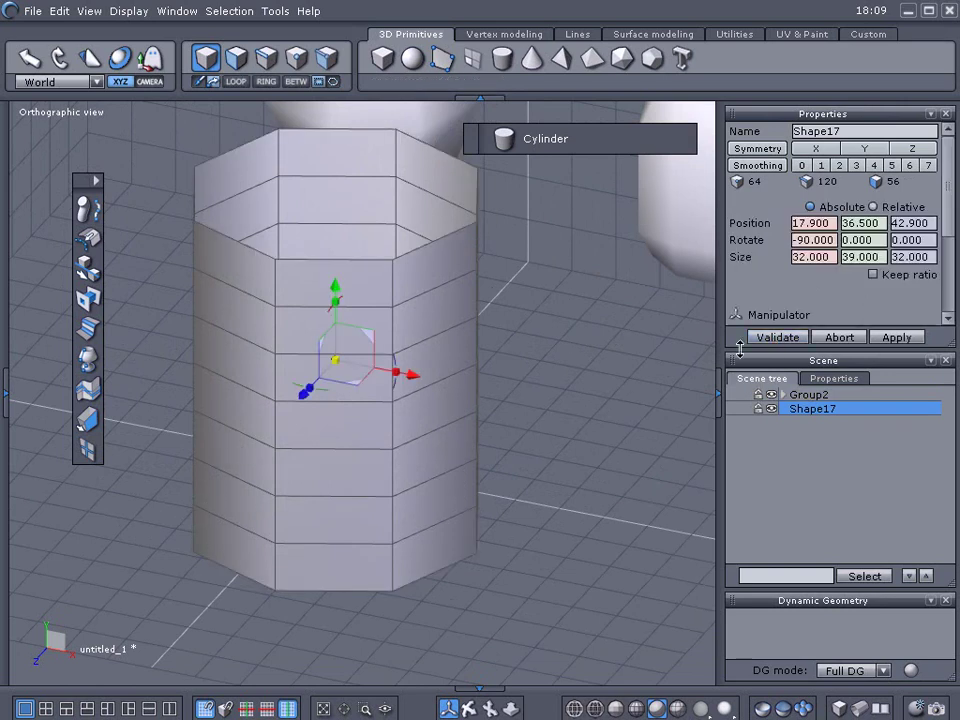
{"action": "right_click_drag", "start_coordinate": [655, 376], "coordinate": [590, 455]}
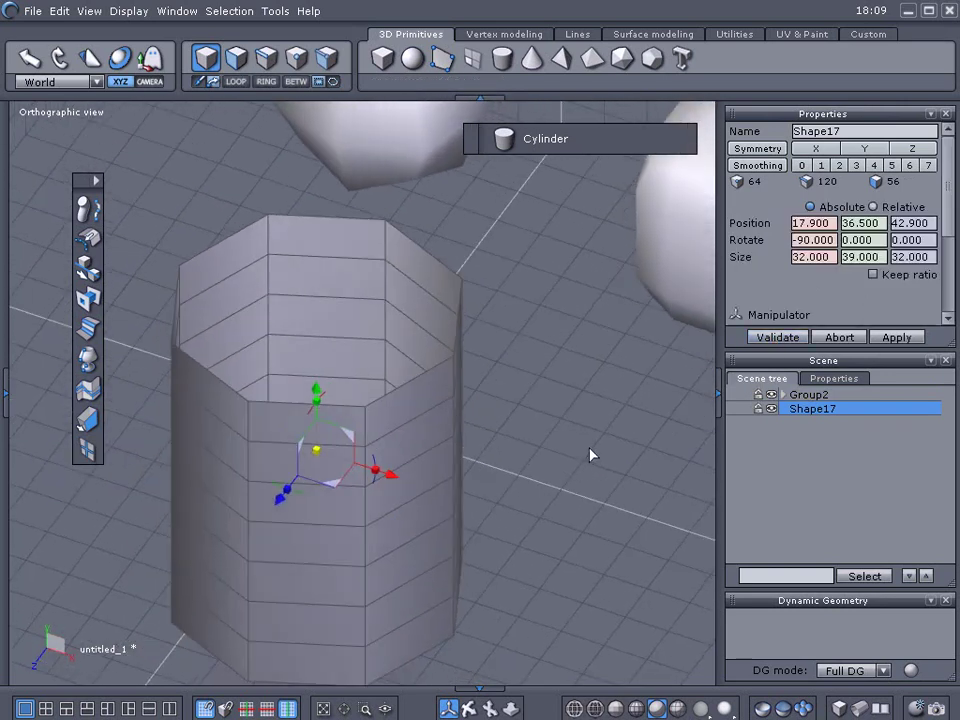
{"action": "scroll", "coordinate": [587, 447], "scroll_direction": "down", "scroll_amount": 3}
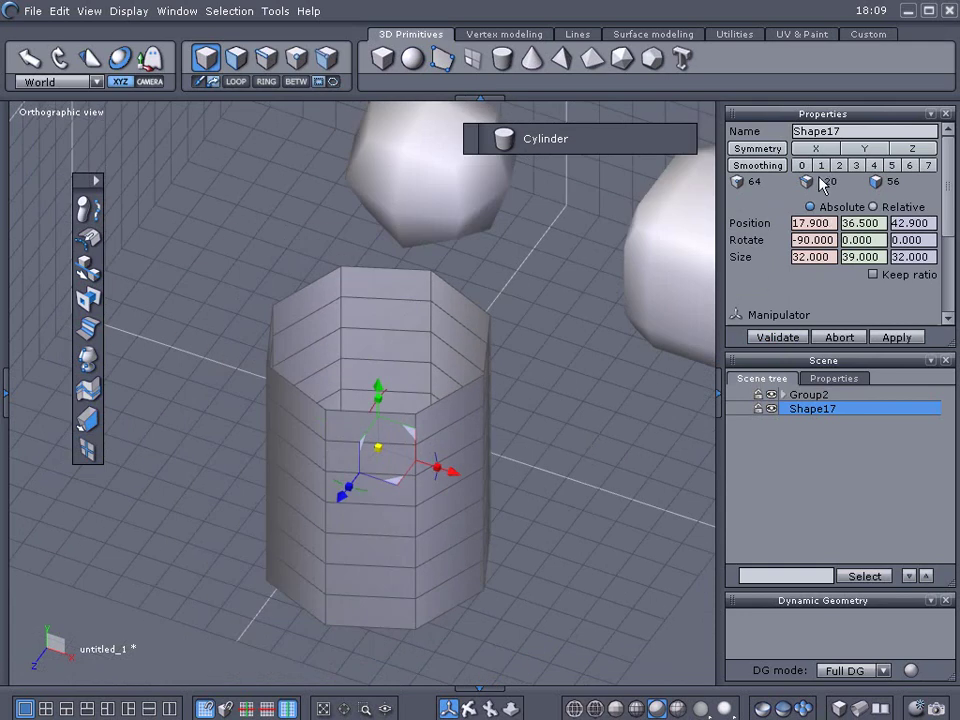
{"action": "left_click", "coordinate": [821, 165]}
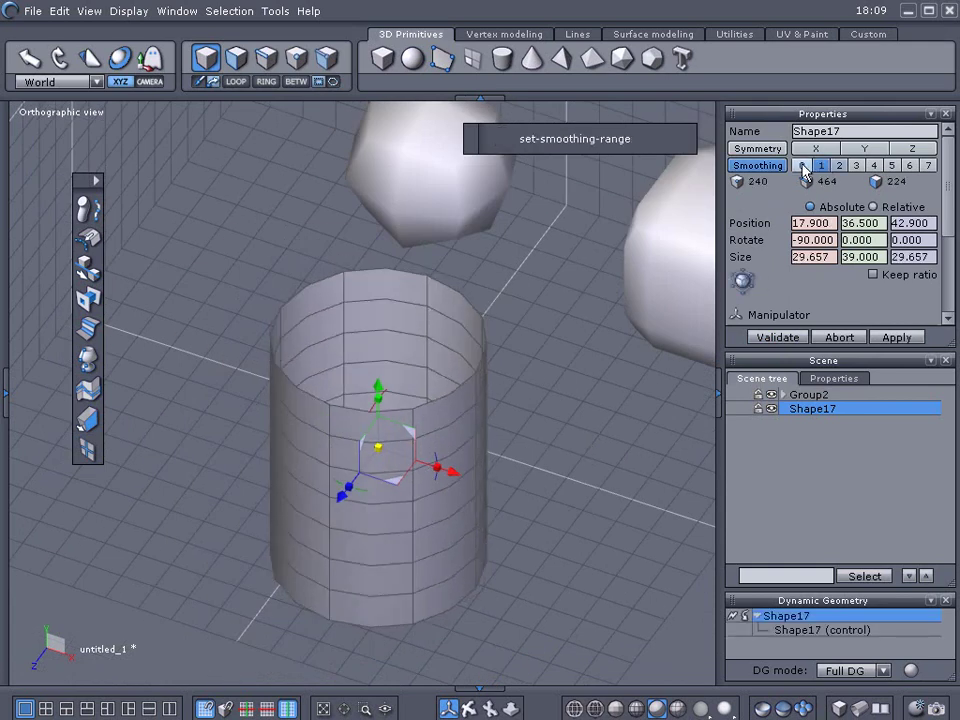
{"action": "left_click", "coordinate": [802, 166]}
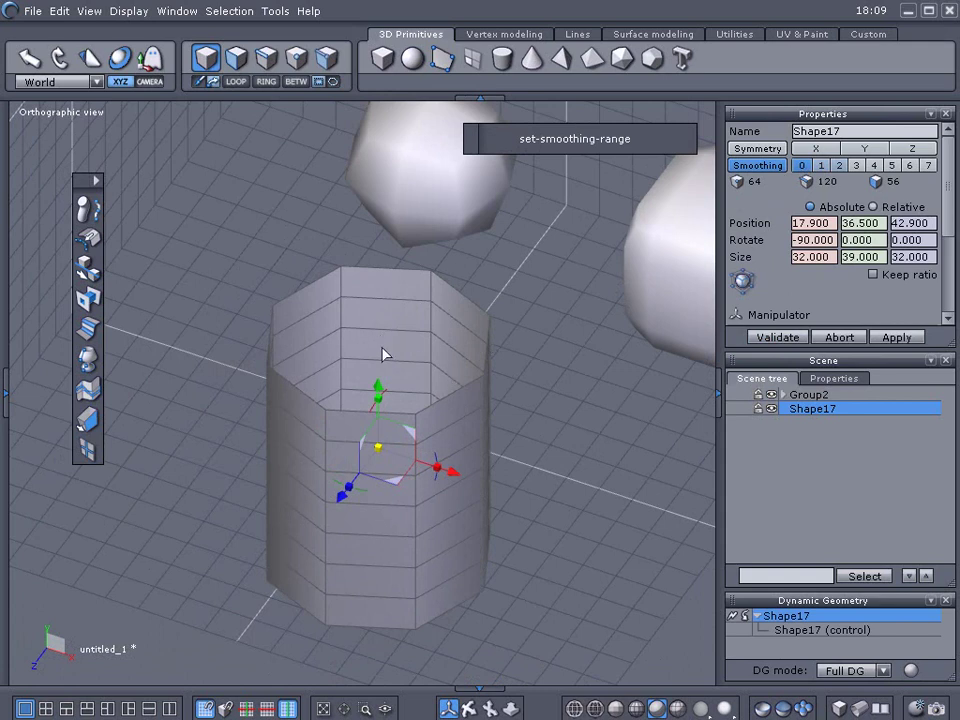
- Quad-tessellate all of Shape17's faces twice, reaching 928 vertices and 896 faces
{"action": "left_click", "coordinate": [236, 60]}
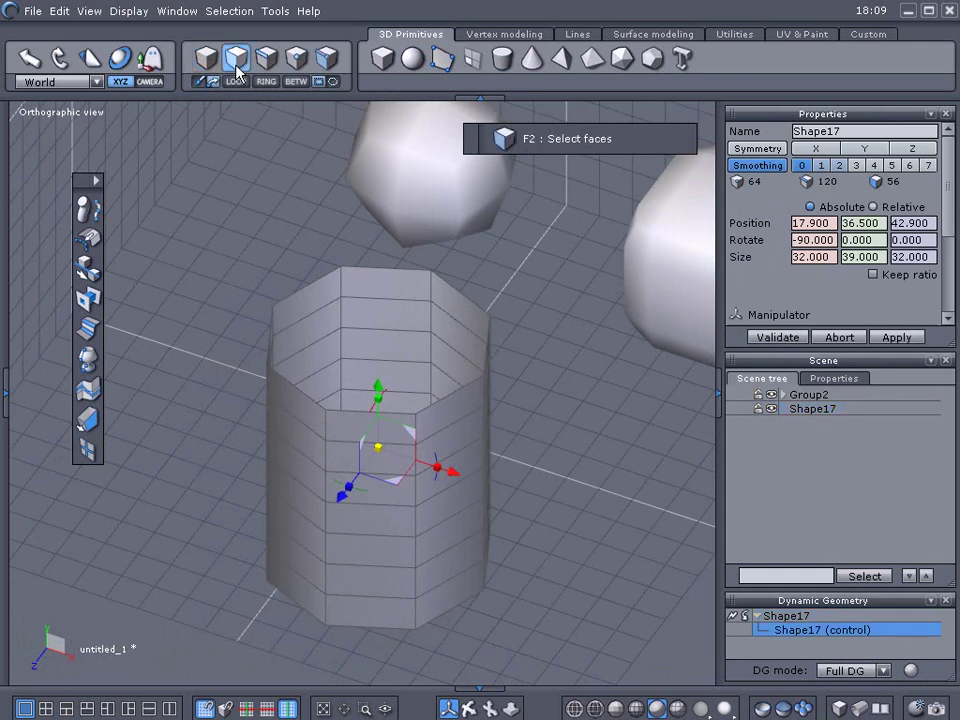
{"action": "key", "text": "ctrl+a"}
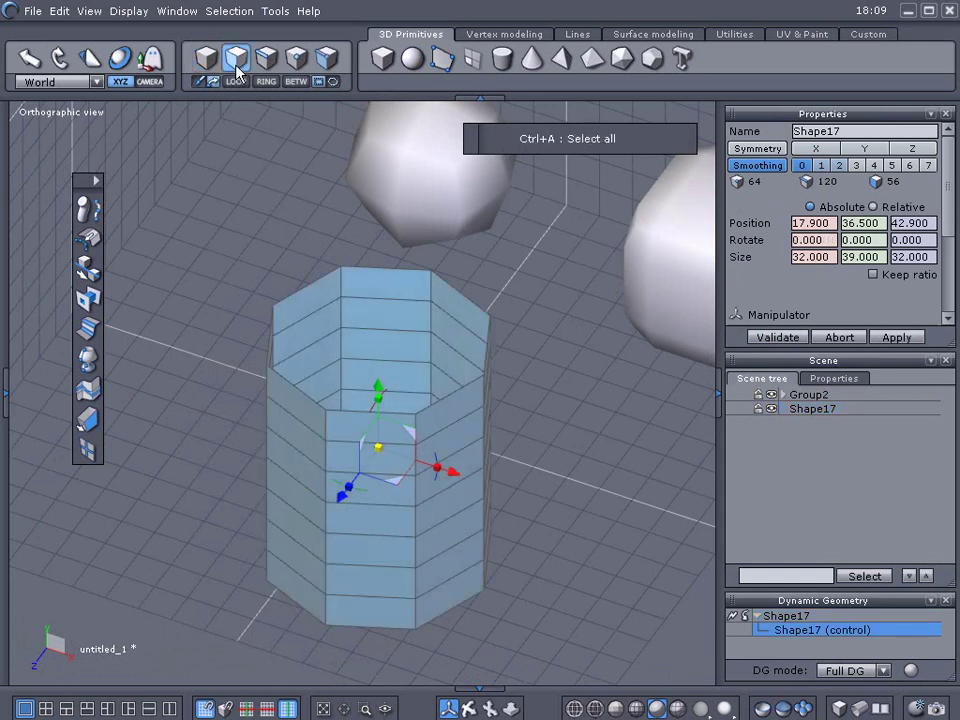
{"action": "left_click", "coordinate": [86, 451]}
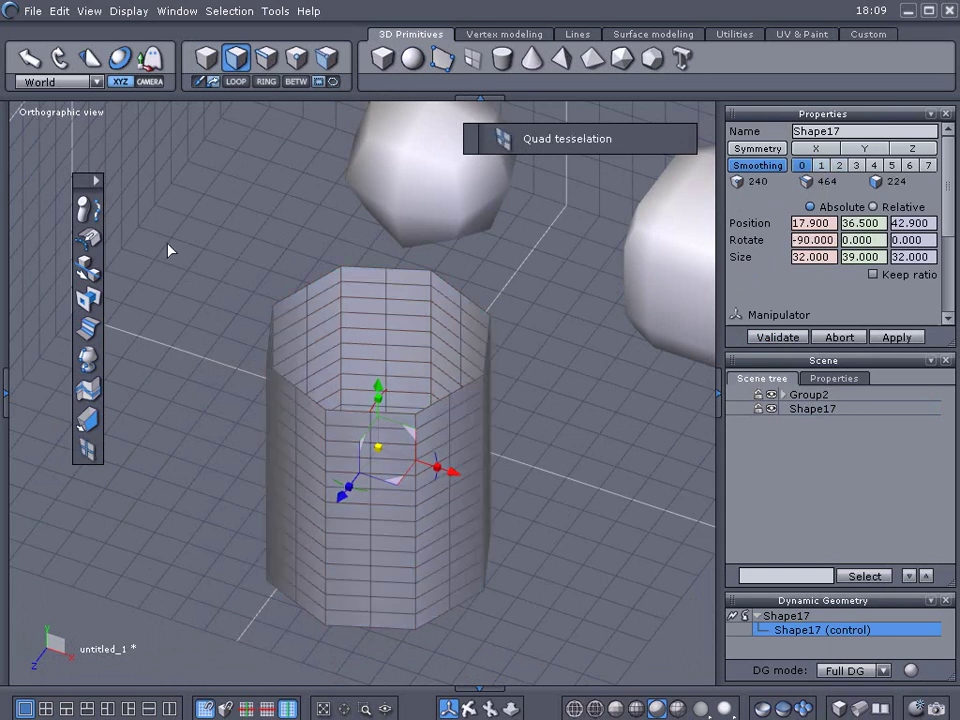
{"action": "key", "text": "ctrl+a"}
{"action": "left_click", "coordinate": [80, 330]}
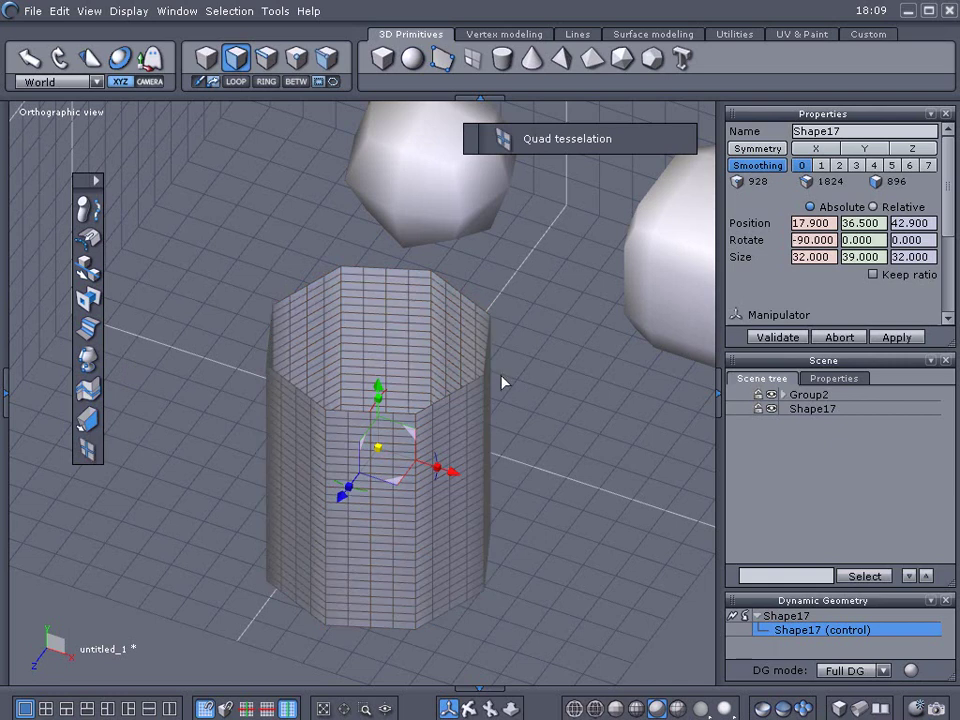
{"action": "scroll", "coordinate": [502, 382], "scroll_direction": "up", "scroll_amount": 5}
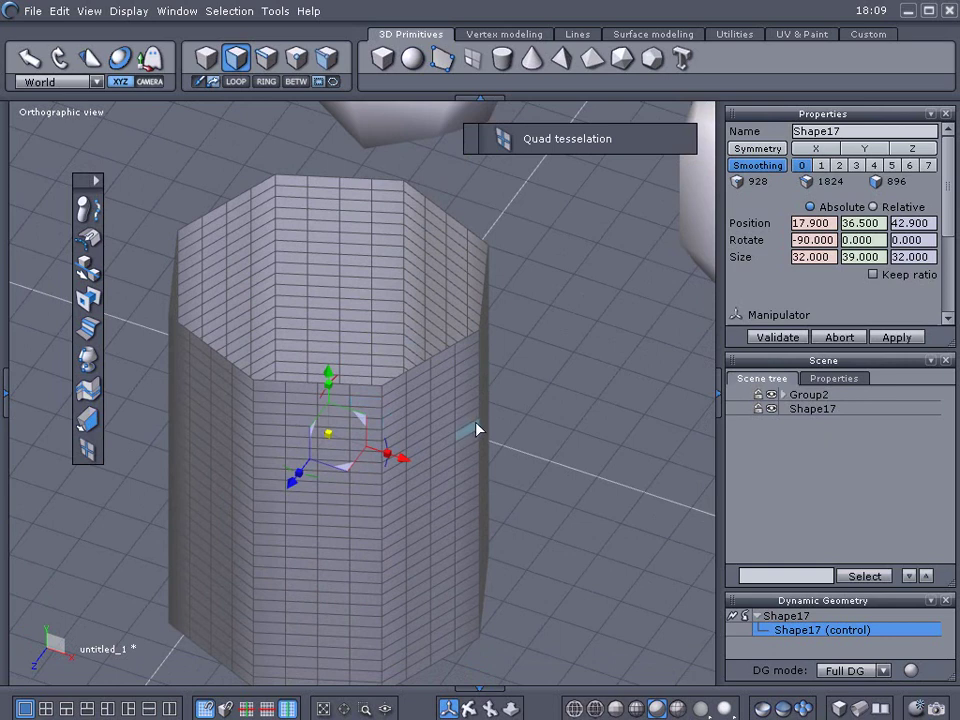
{"action": "scroll", "coordinate": [476, 430], "scroll_direction": "down", "scroll_amount": 2}
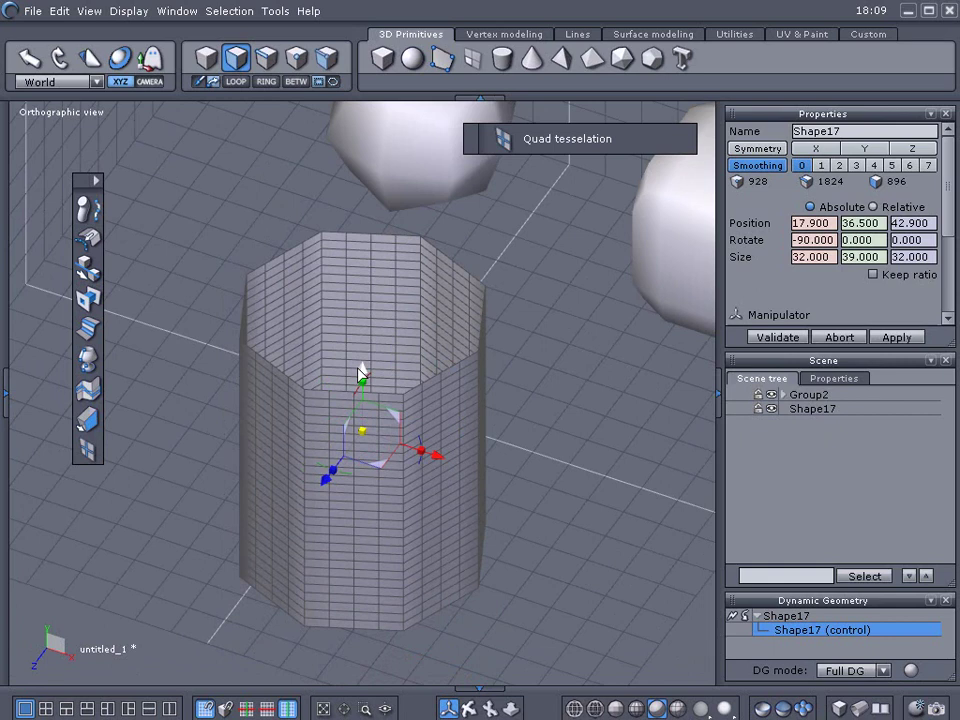
- Apply smoothing level 2 to Shape17 and orbit around to inspect it
{"action": "left_click", "coordinate": [840, 166]}
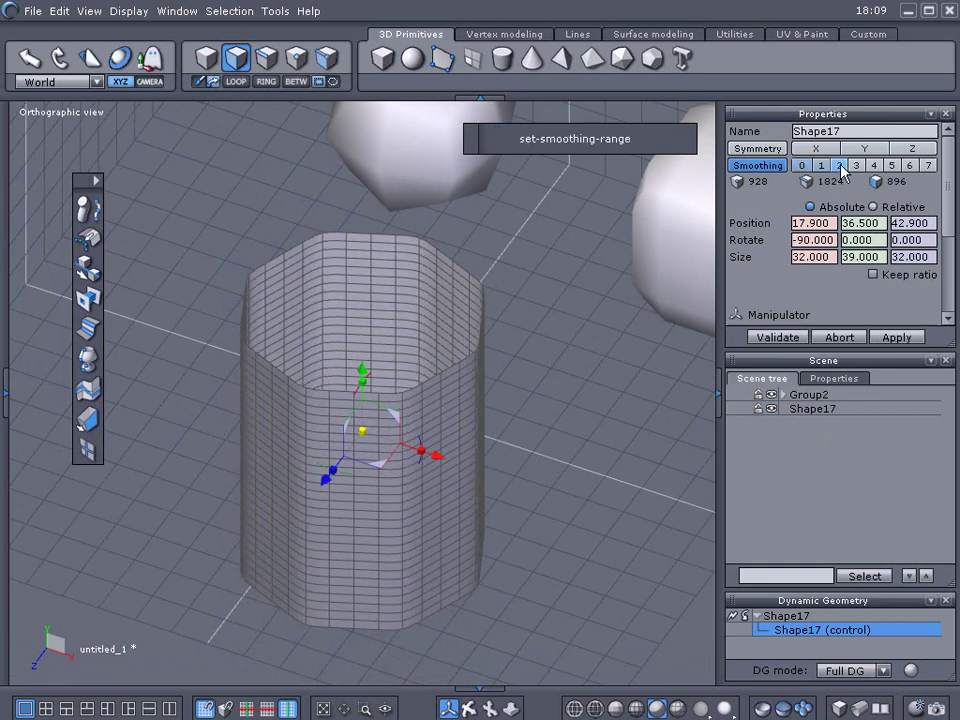
{"action": "left_click", "coordinate": [537, 443]}
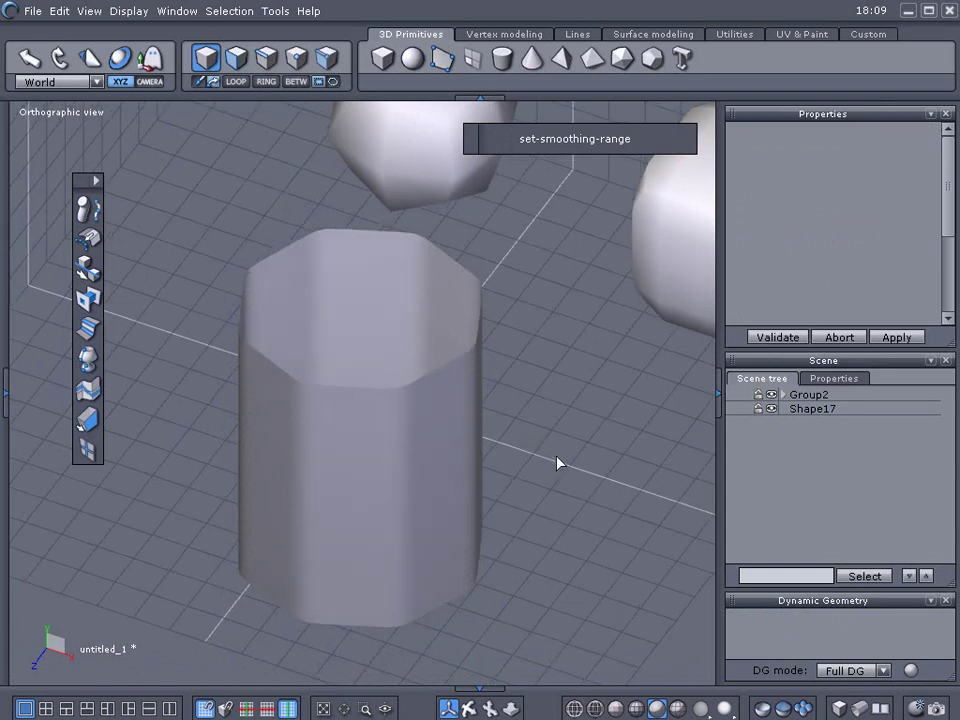
{"action": "middle_click_drag", "start_coordinate": [558, 463], "coordinate": [512, 491]}
{"action": "left_click", "coordinate": [416, 460]}
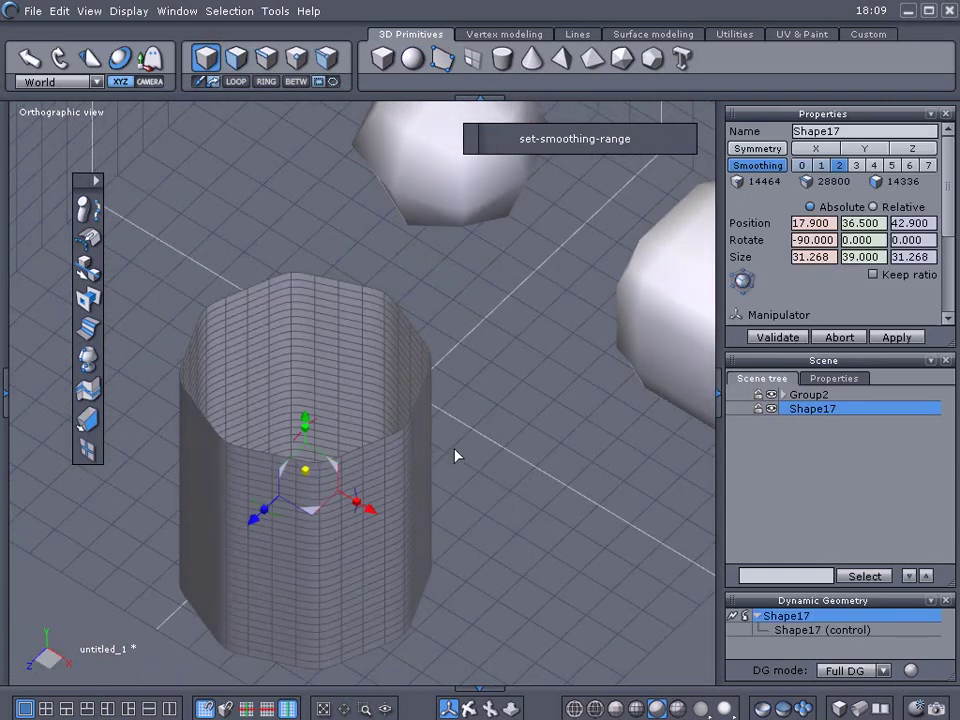
{"action": "middle_click_drag", "start_coordinate": [455, 456], "coordinate": [469, 398]}
{"action": "scroll", "coordinate": [517, 480], "scroll_direction": "up", "scroll_amount": 2}
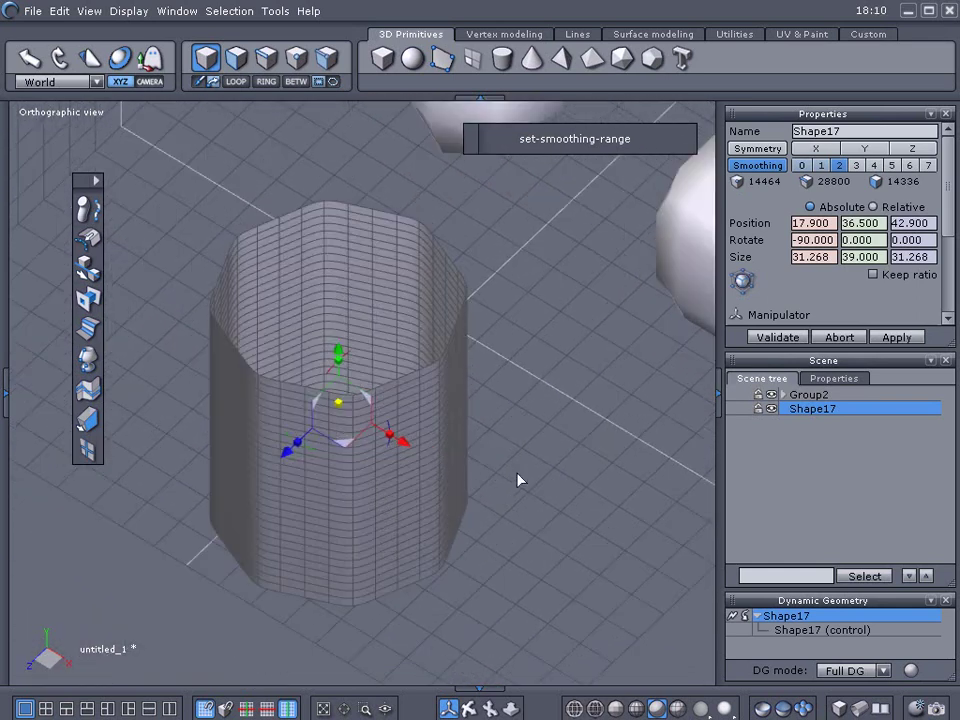
- Undo the smoothing and subdivision, then delete the Shape17 cylinder
{"action": "key", "text": "ctrl+z"}
{"action": "key", "text": "ctrl+z"}
{"action": "key", "text": "ctrl+z"}
{"action": "key", "text": "ctrl+z"}
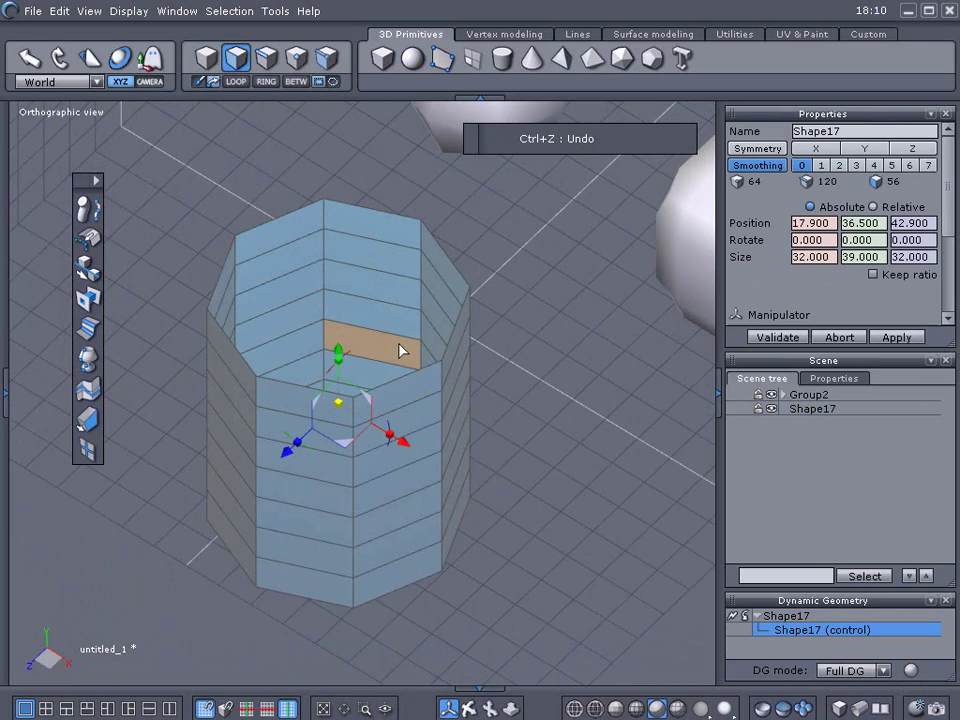
{"action": "left_click", "coordinate": [205, 68]}
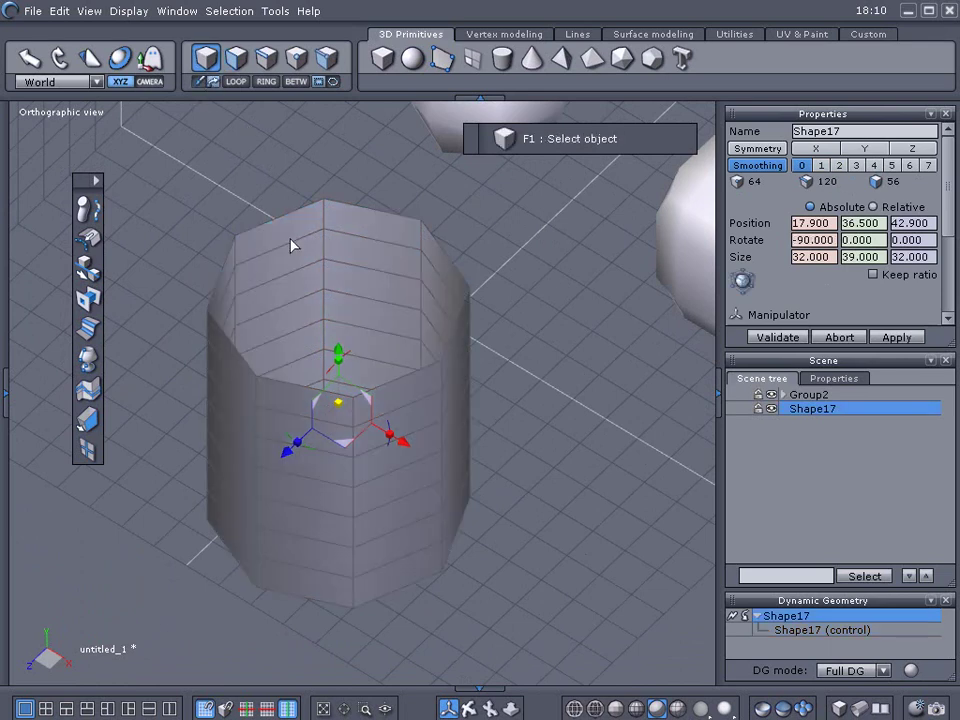
{"action": "key", "text": "Delete"}
- Draw and validate cylinder Shape18 with 30 points per section
{"action": "left_click", "coordinate": [502, 58]}
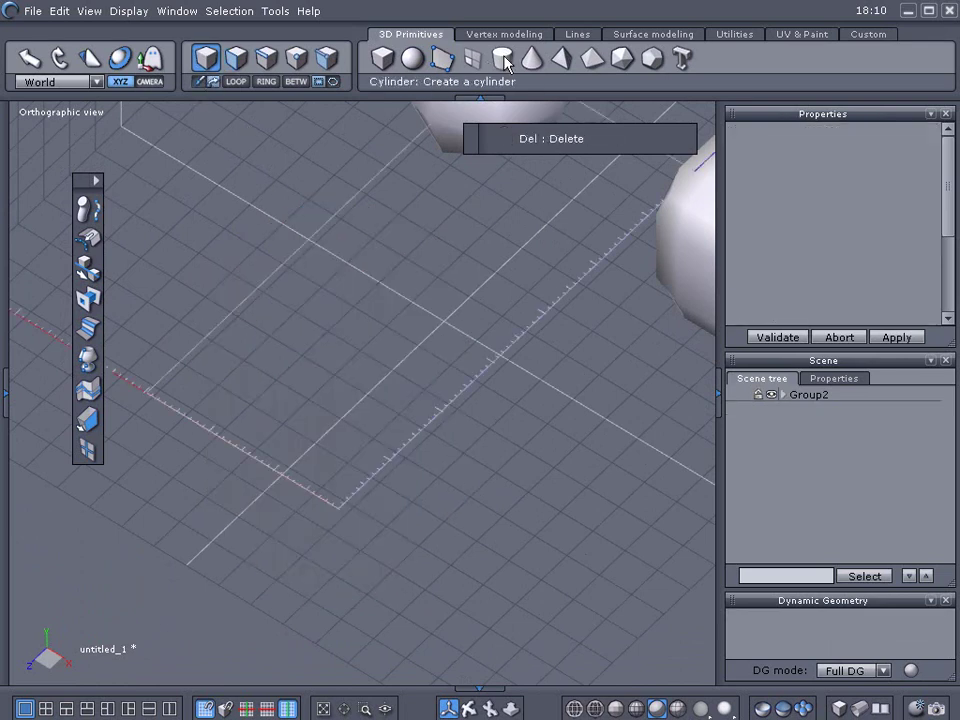
{"action": "left_click", "coordinate": [390, 420]}
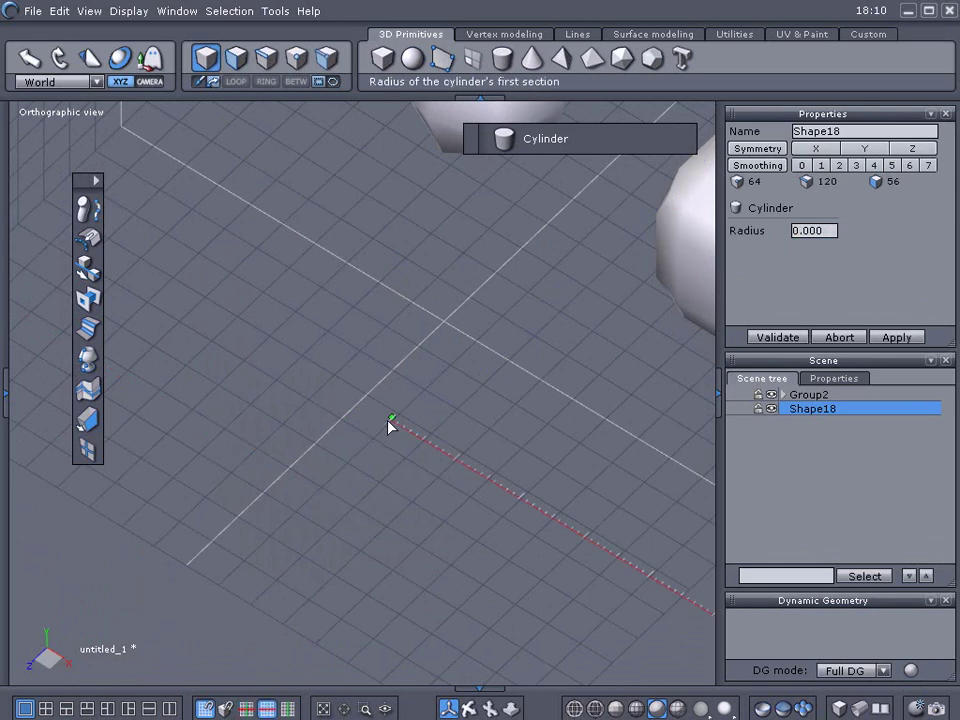
{"action": "left_click", "coordinate": [465, 414]}
{"action": "middle_click_drag", "start_coordinate": [467, 414], "coordinate": [406, 326]}
{"action": "left_click", "coordinate": [411, 221]}
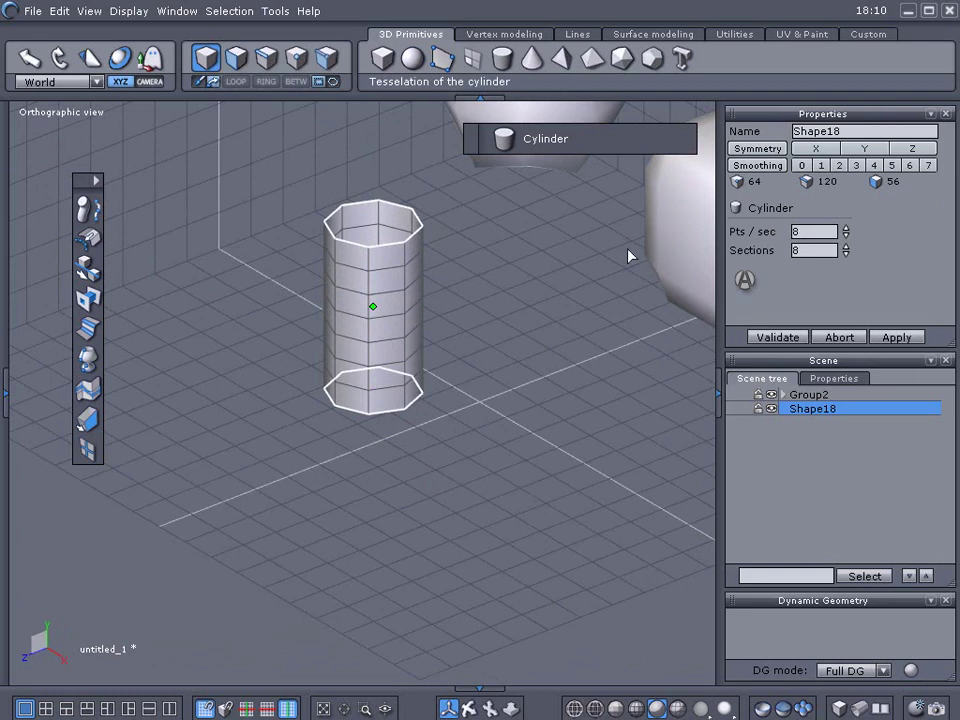
{"action": "left_click", "coordinate": [845, 228]}
{"action": "left_click", "coordinate": [845, 228]}
{"action": "left_click_drag", "start_coordinate": [845, 228], "coordinate": [849, 236]}
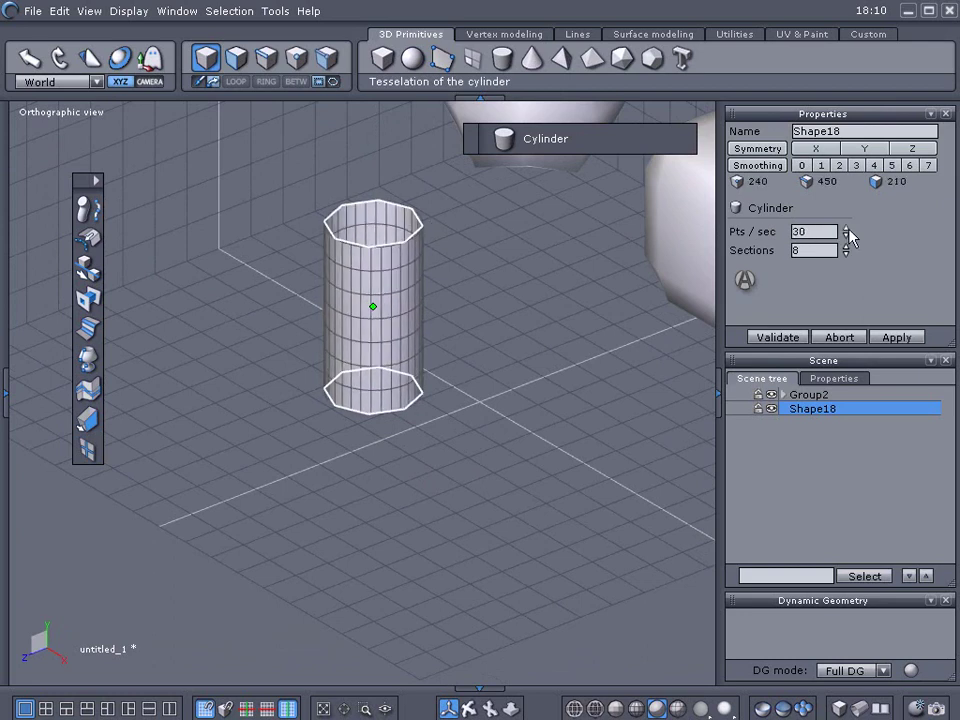
{"action": "left_click", "coordinate": [778, 338]}
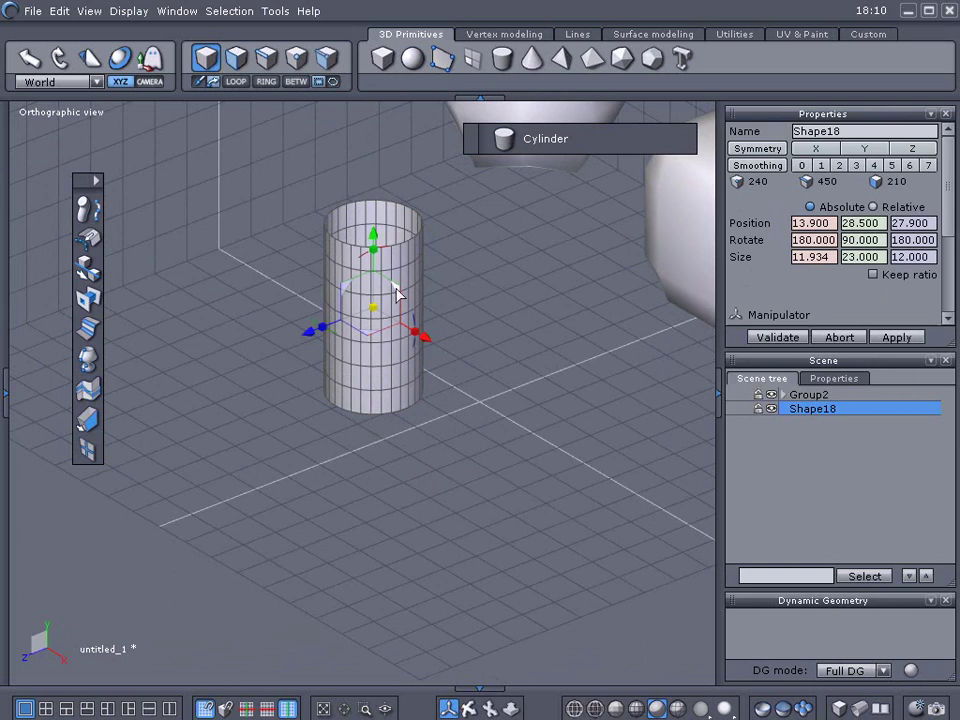
- Nudge Shape18 slightly and inspect its smoothly round side
{"action": "left_click_drag", "start_coordinate": [394, 294], "coordinate": [471, 386]}
{"action": "left_click", "coordinate": [505, 386]}
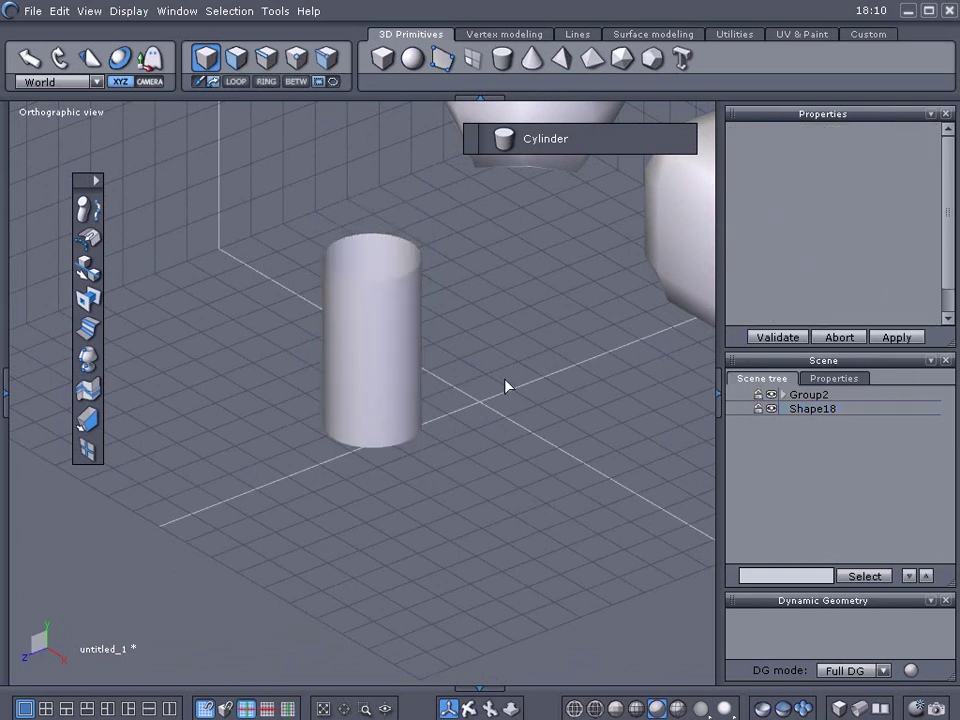
{"action": "scroll", "coordinate": [519, 386], "scroll_direction": "up", "scroll_amount": 3}
{"action": "scroll", "coordinate": [518, 386], "scroll_direction": "down", "scroll_amount": 2}
{"action": "middle_click_drag", "start_coordinate": [519, 386], "coordinate": [433, 415]}
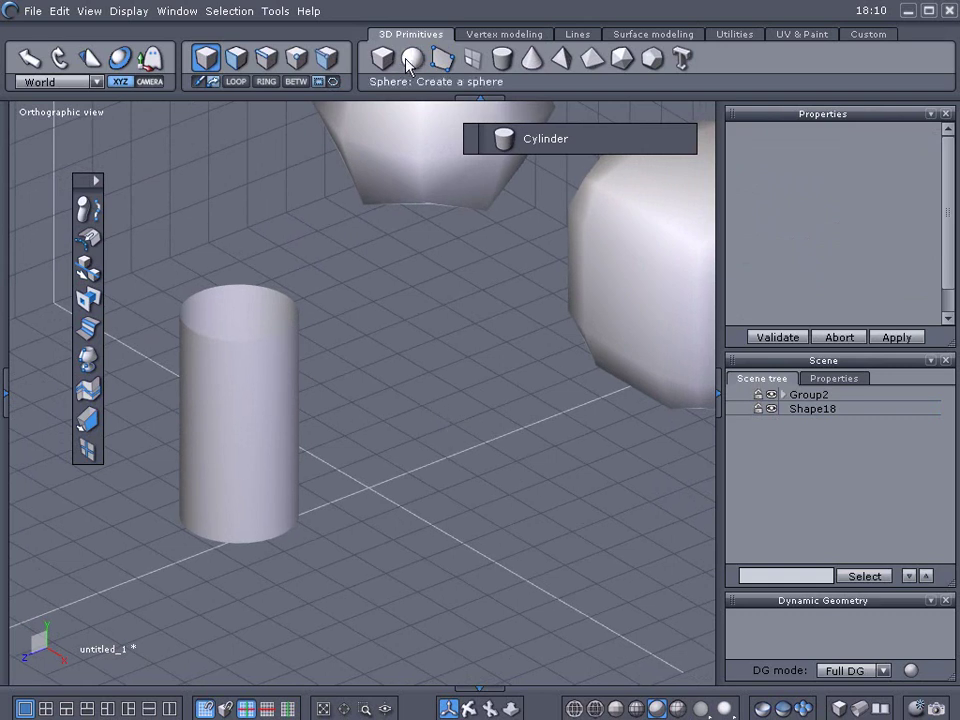
- Draw and validate an octagonal cylinder, Shape19, beside Shape18 with default tessellation
{"action": "left_click", "coordinate": [501, 60]}
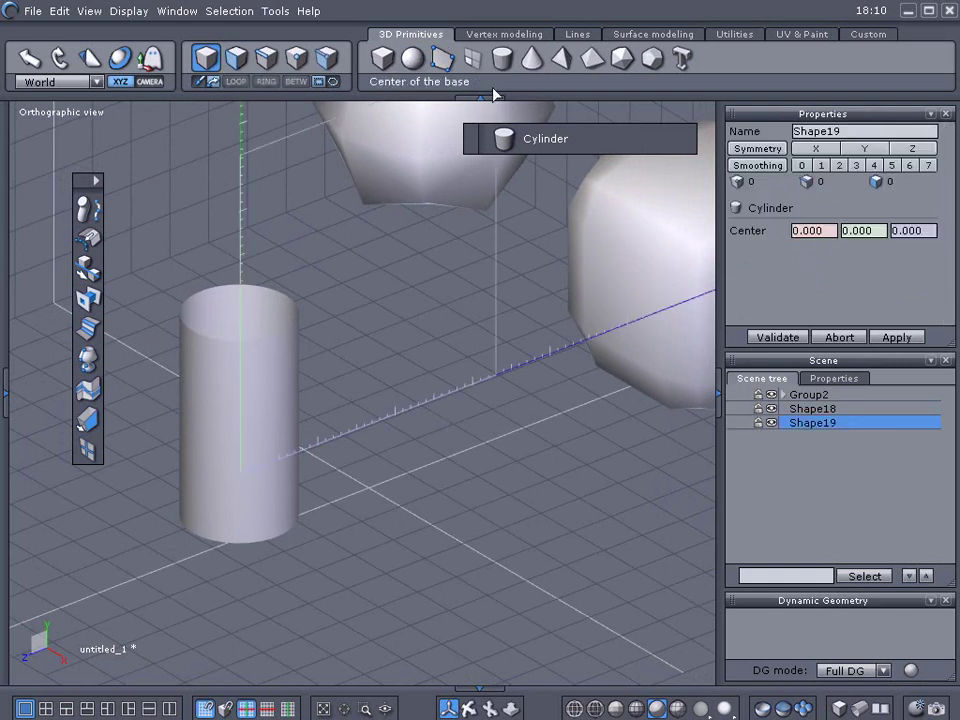
{"action": "left_click", "coordinate": [487, 470]}
{"action": "left_click", "coordinate": [541, 459]}
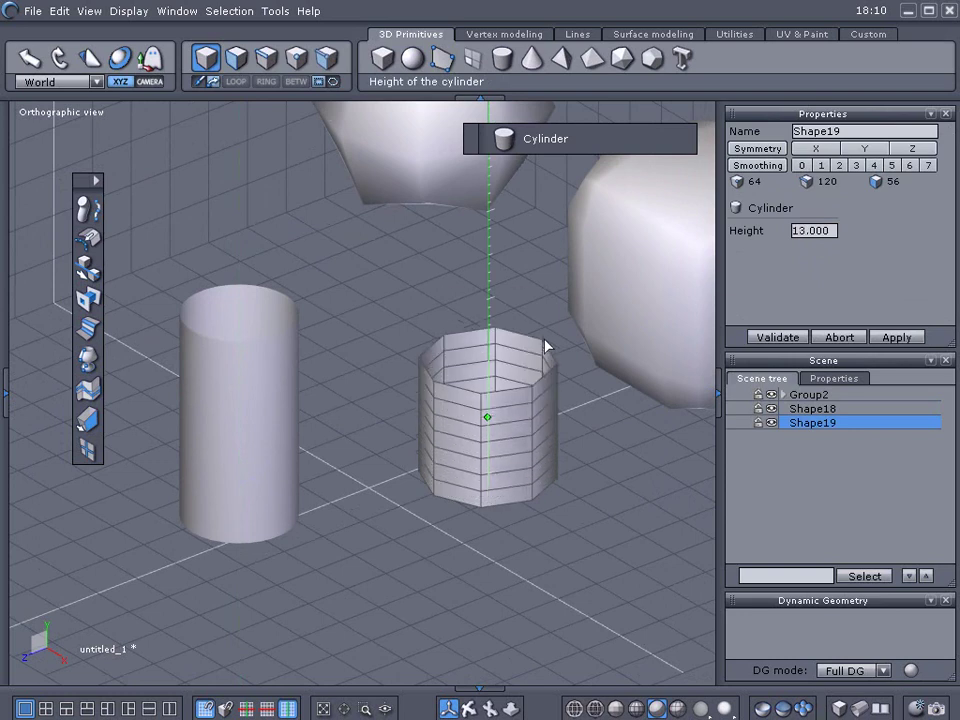
{"action": "left_click", "coordinate": [546, 285]}
{"action": "left_click", "coordinate": [790, 339]}
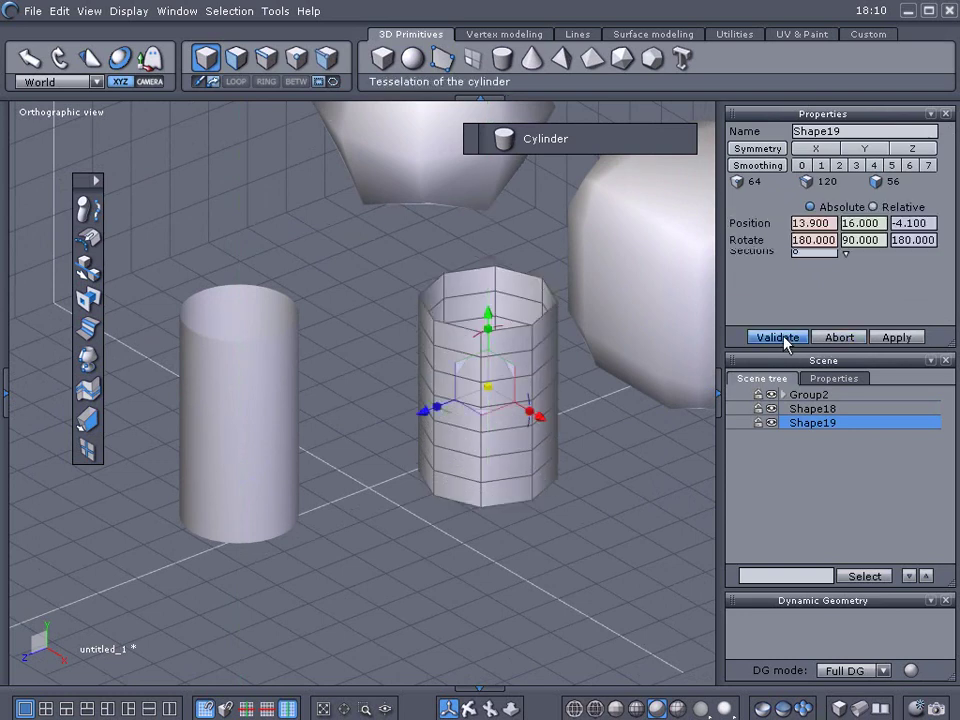
- Smooth Shape19 one level, then further, and bake it into a 928-vertex, 896-face mesh
{"action": "left_click", "coordinate": [823, 168]}
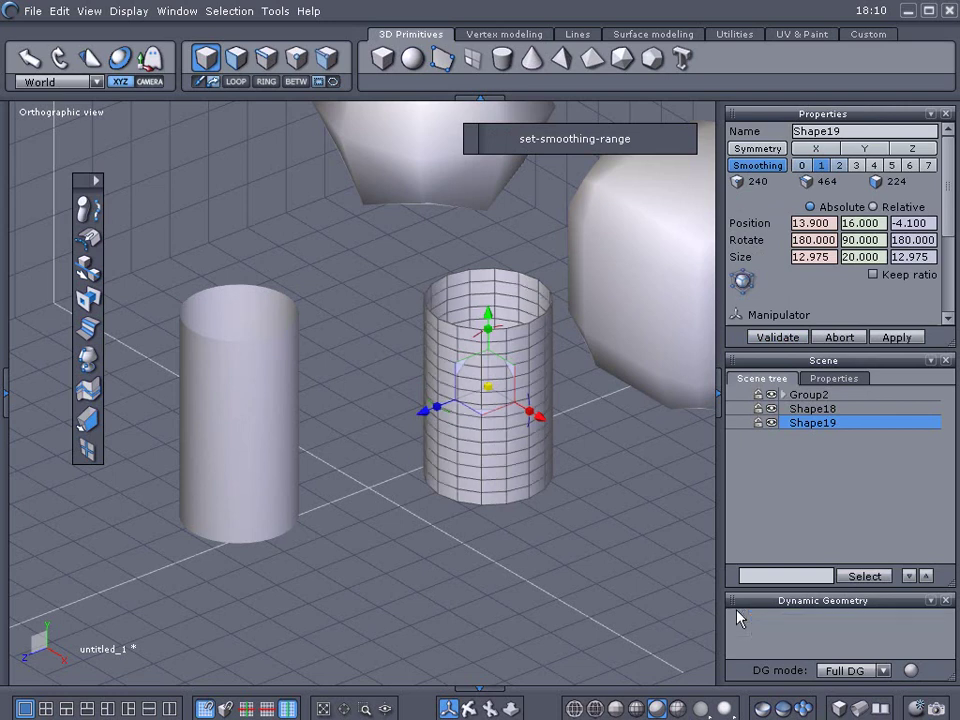
{"action": "left_click", "coordinate": [615, 579]}
{"action": "mouse_move", "coordinate": [609, 572]}
{"action": "middle_mouse_down"}
{"action": "mouse_move", "coordinate": [572, 538]}
{"action": "mouse_move", "coordinate": [604, 563]}
{"action": "middle_mouse_up"}
{"action": "left_click", "coordinate": [506, 431]}
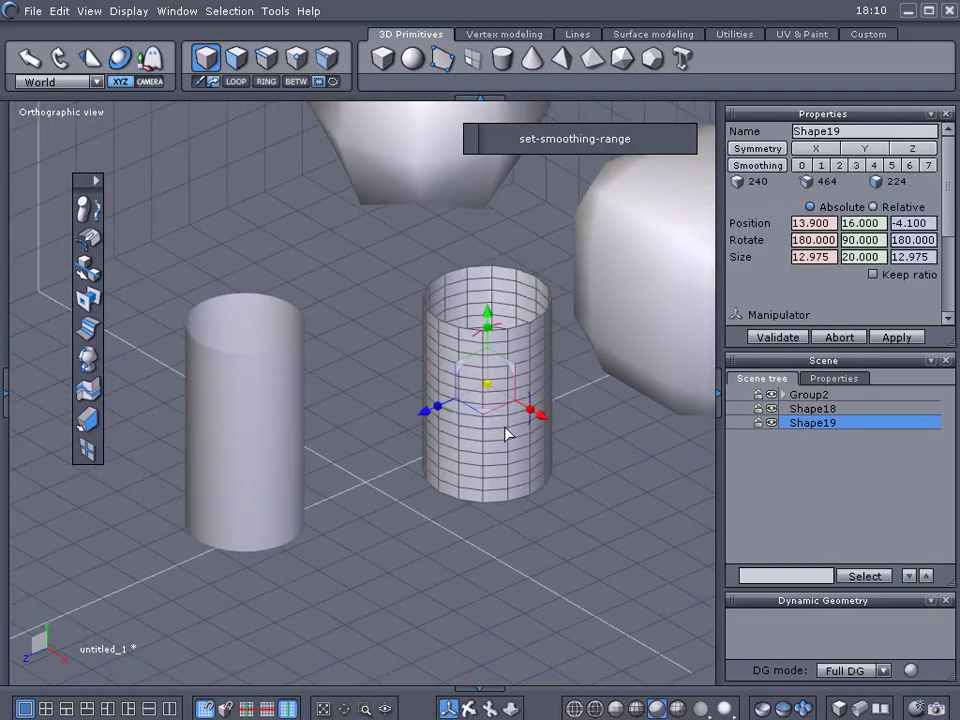
{"action": "left_click", "coordinate": [838, 165]}
{"action": "left_click", "coordinate": [736, 615]}
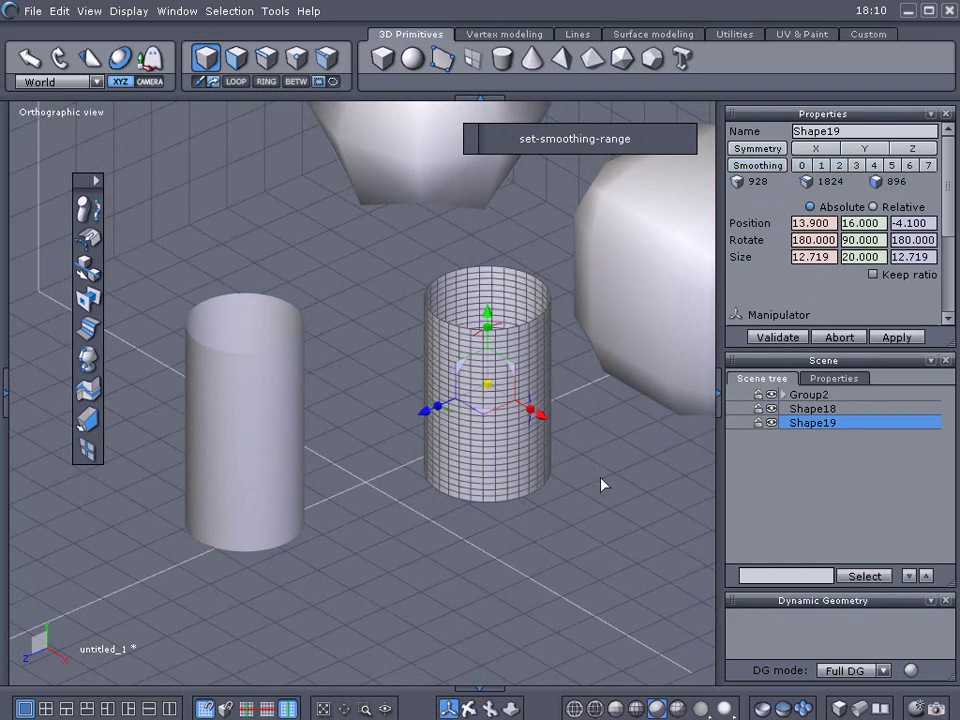
{"action": "left_click", "coordinate": [592, 491]}
{"action": "left_click", "coordinate": [508, 431]}
{"action": "middle_click_drag", "start_coordinate": [558, 458], "coordinate": [509, 431]}
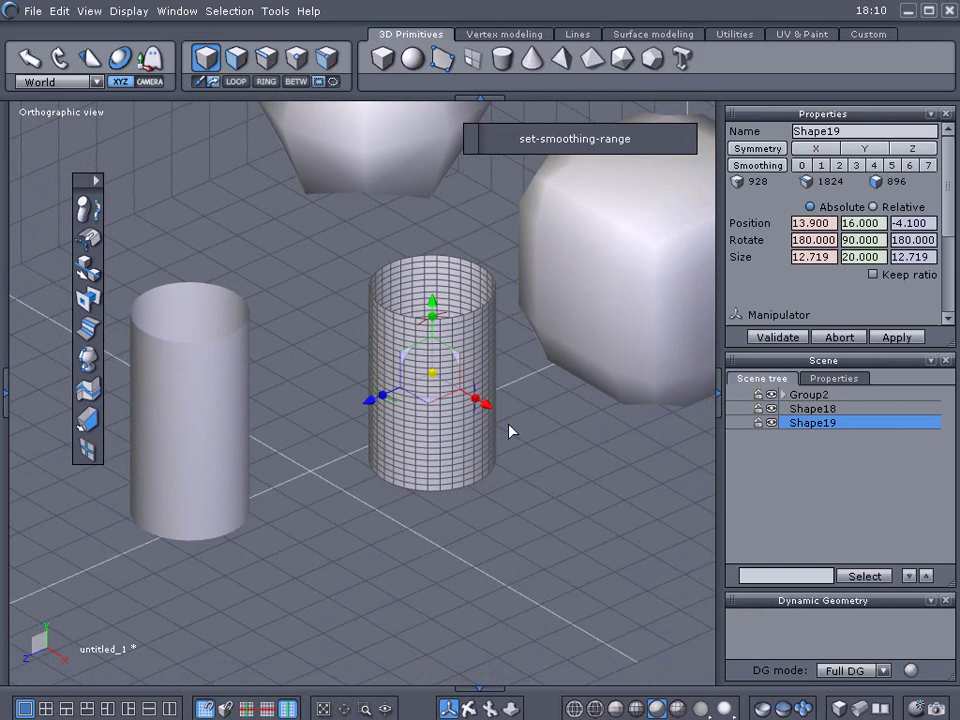